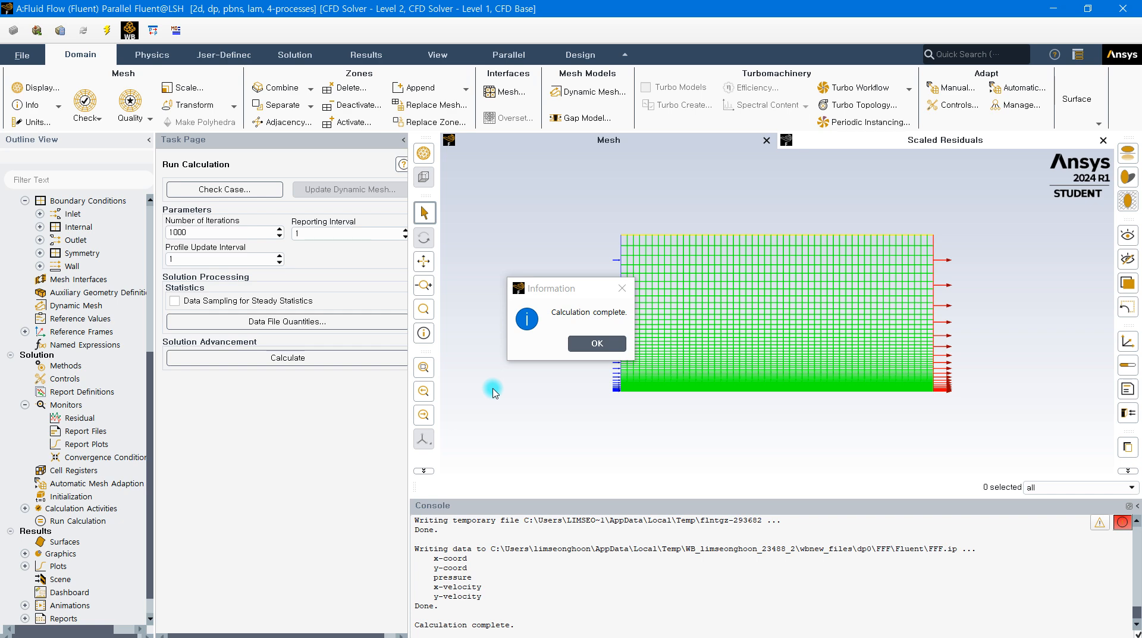
Dismiss the calculation message and examine the last solver iterations in the console and the scaled residuals plot.
{"action": "left_click", "coordinate": [596, 344]}
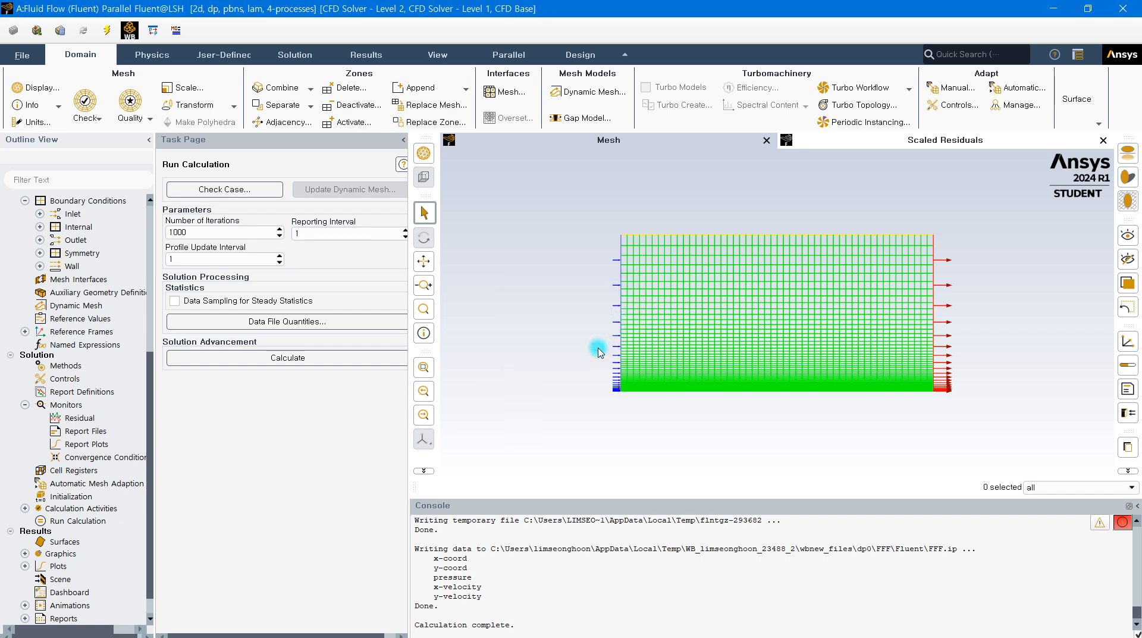
{"action": "scroll", "coordinate": [558, 569], "scroll_direction": "up", "scroll_amount": 4}
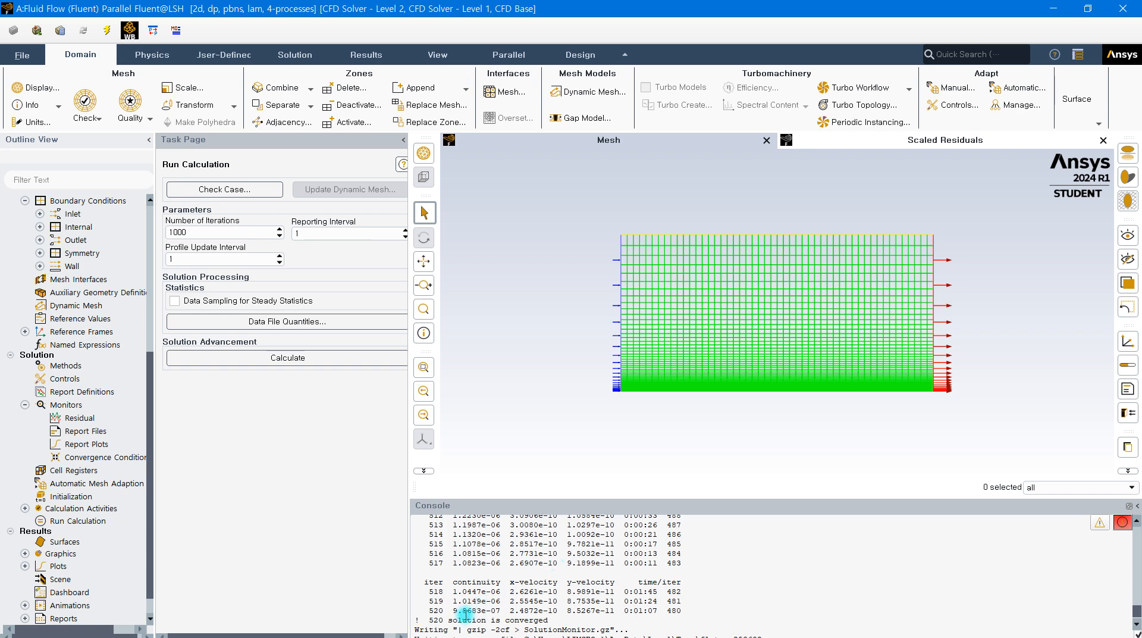
{"action": "left_click", "coordinate": [962, 140]}
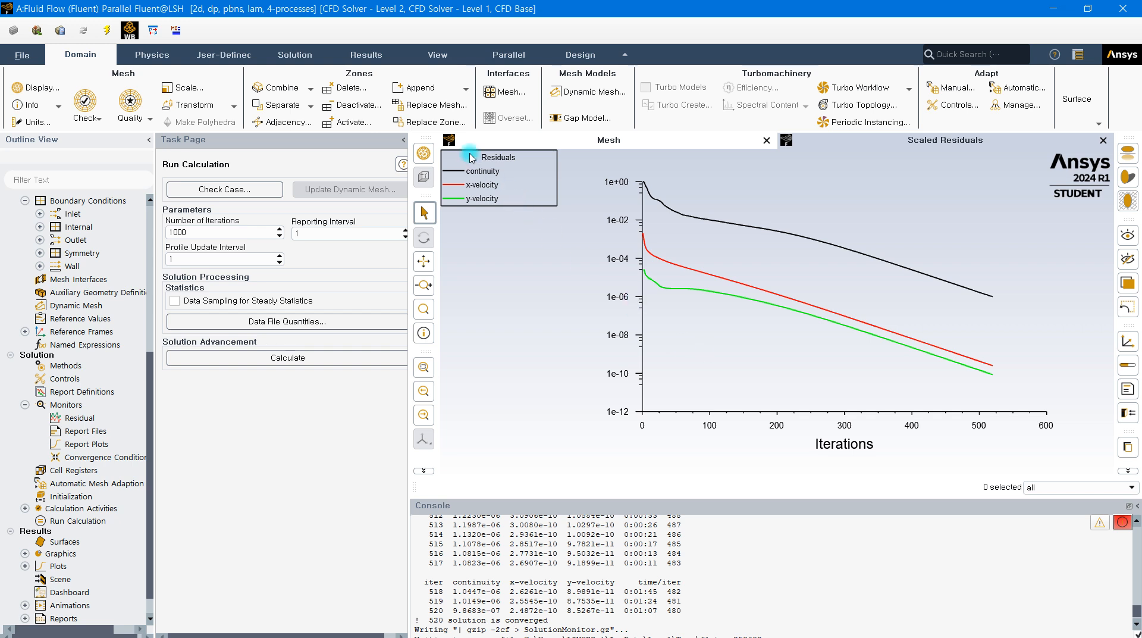
Open the Fluent results in CFD-Post and orient the view normal to the XY plane.
{"action": "left_click", "coordinate": [193, 232]}
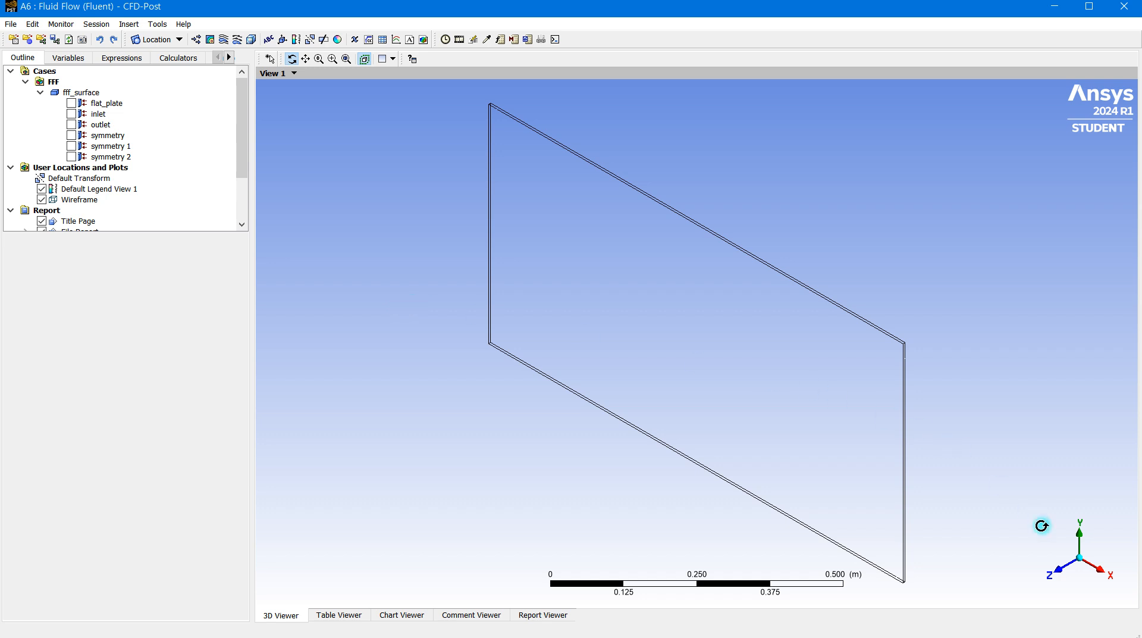
{"action": "left_click", "coordinate": [1065, 562]}
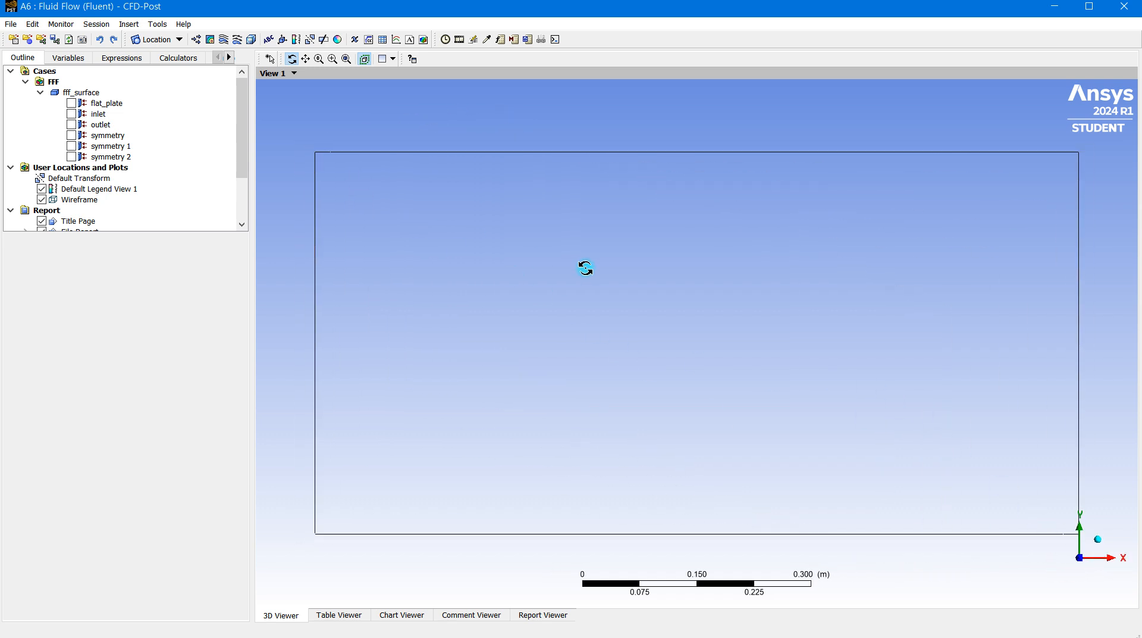
Create a pressure contour on symmetry 1 with 30 contours and the global range.
{"action": "left_click", "coordinate": [211, 40]}
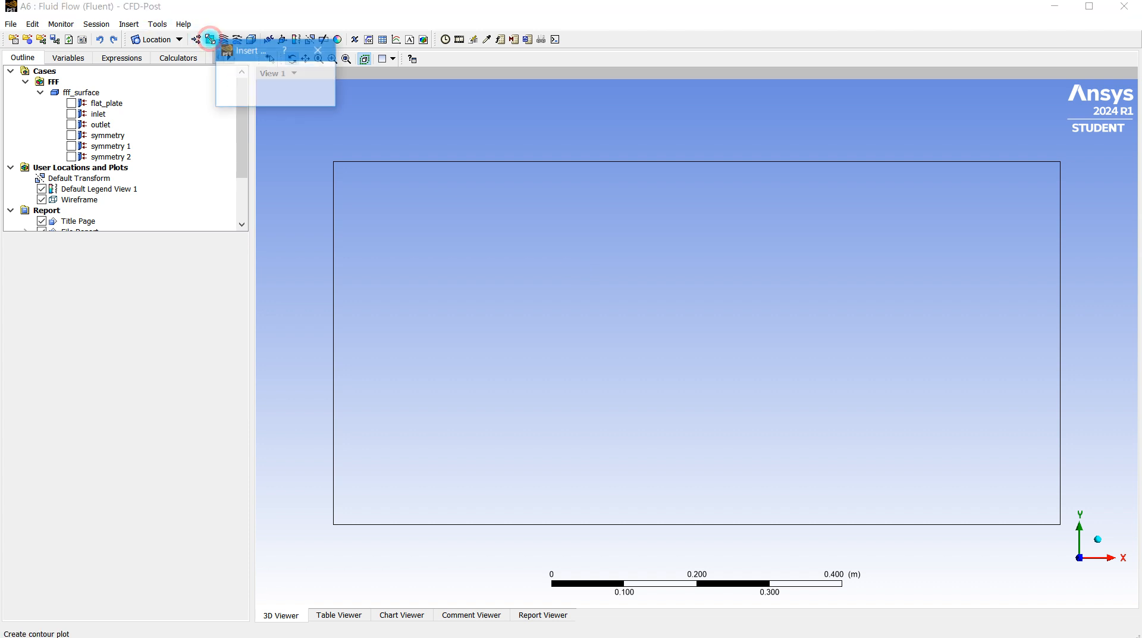
{"action": "left_click", "coordinate": [252, 94]}
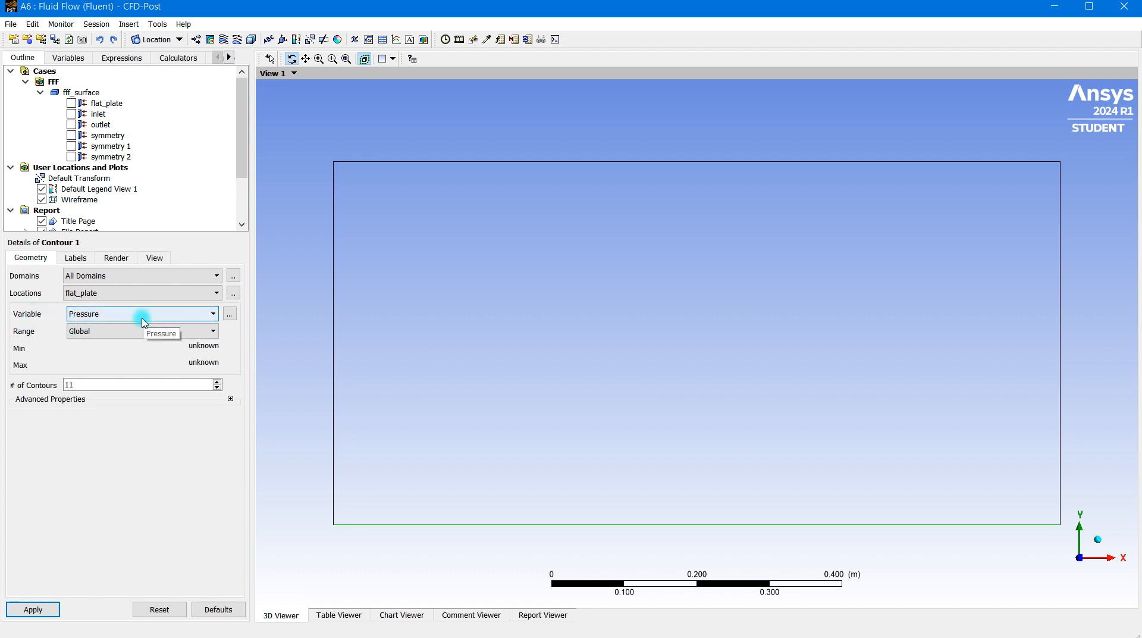
{"action": "left_click_drag", "start_coordinate": [130, 382], "coordinate": [47, 388]}
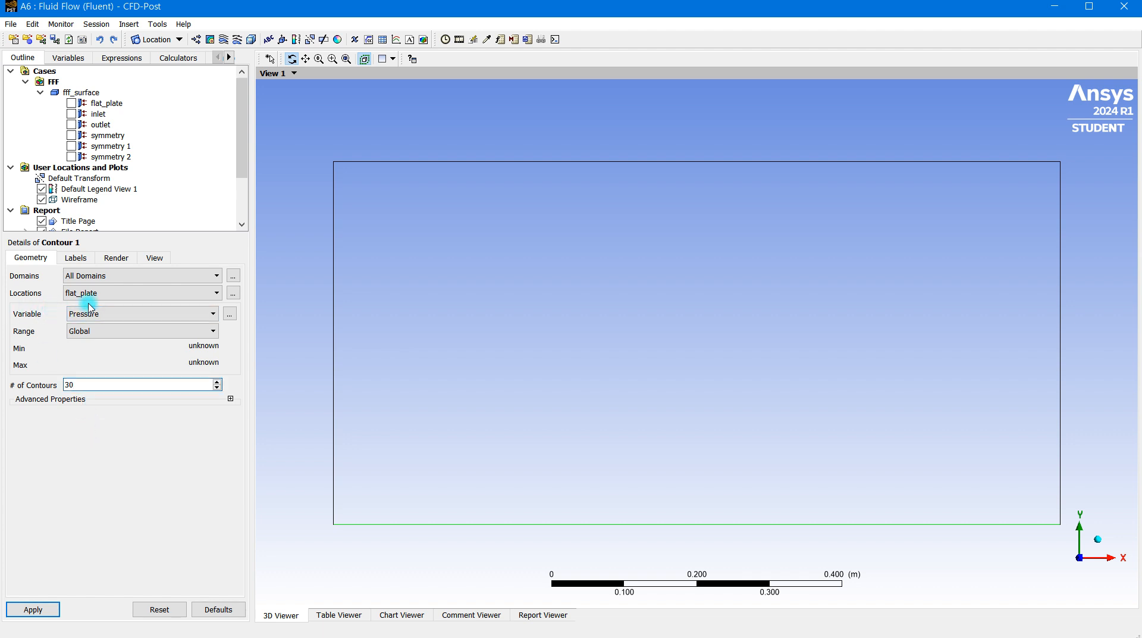
{"action": "left_click", "coordinate": [105, 294]}
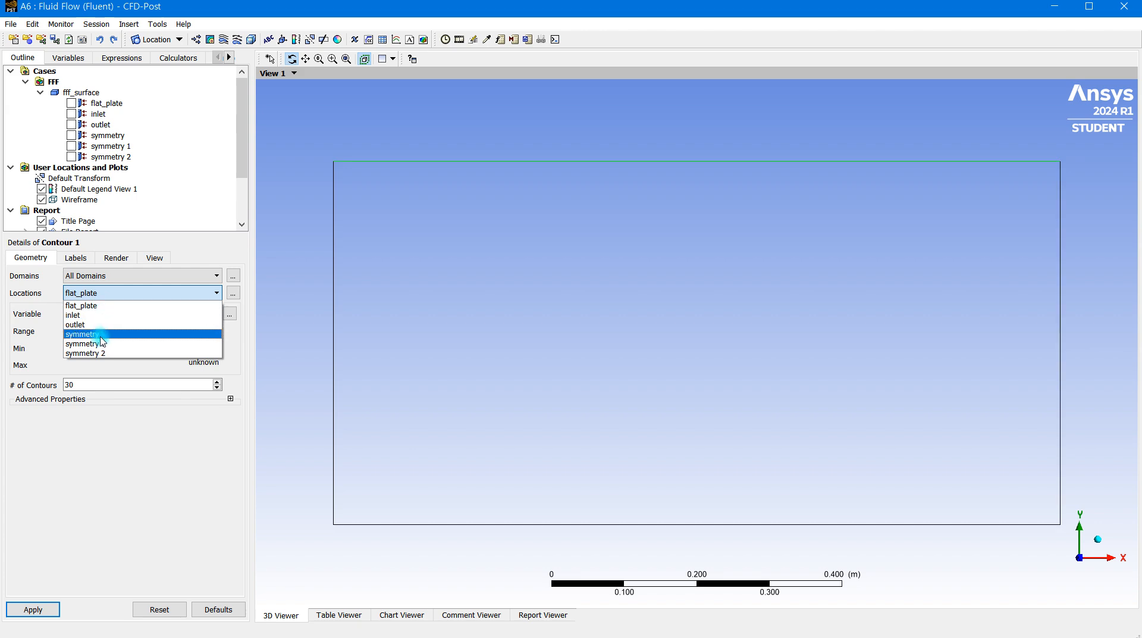
{"action": "left_click", "coordinate": [106, 345]}
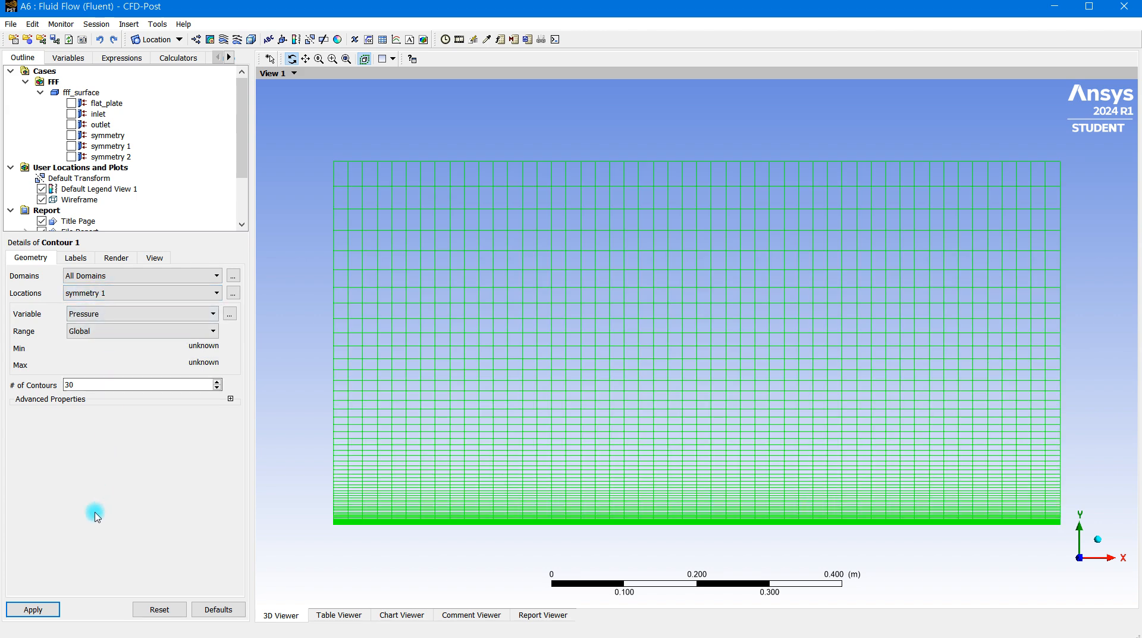
{"action": "left_click", "coordinate": [34, 609]}
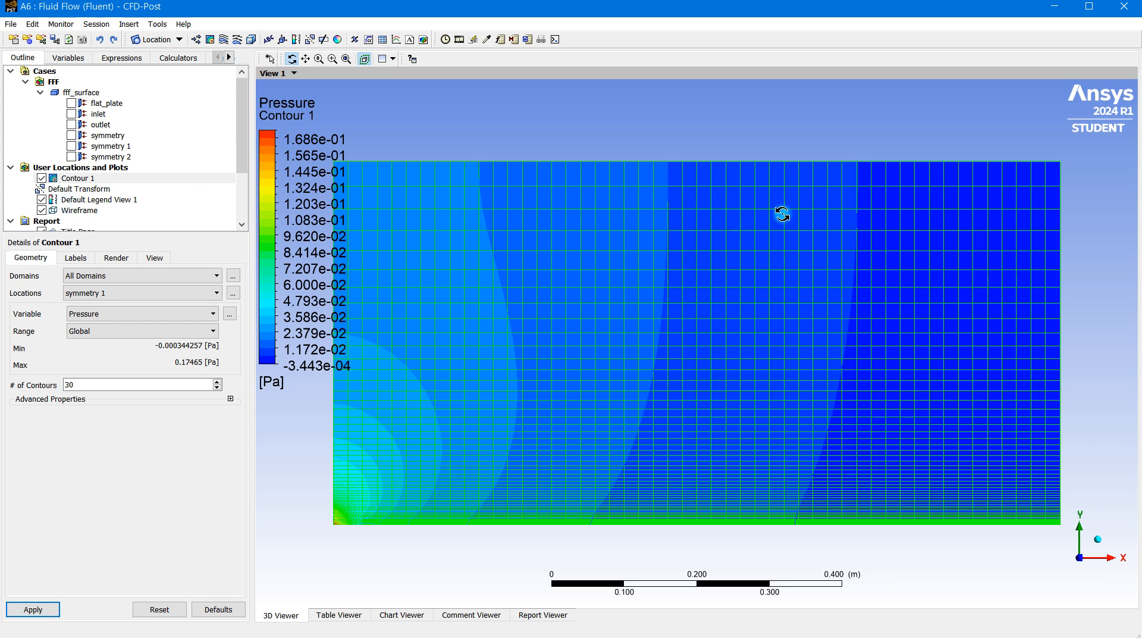
Hide the wireframe and inspect the pressure contour around the plate's leading edge.
{"action": "scroll", "coordinate": [782, 214], "scroll_direction": "down", "scroll_amount": 3}
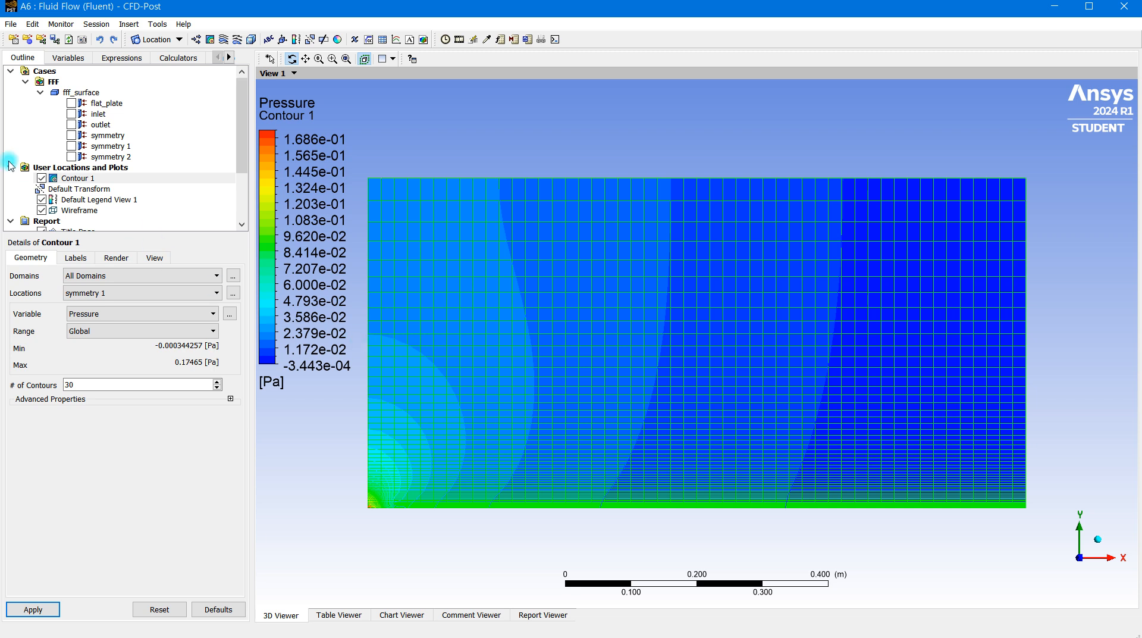
{"action": "left_click", "coordinate": [42, 210]}
{"action": "left_click", "coordinate": [134, 473]}
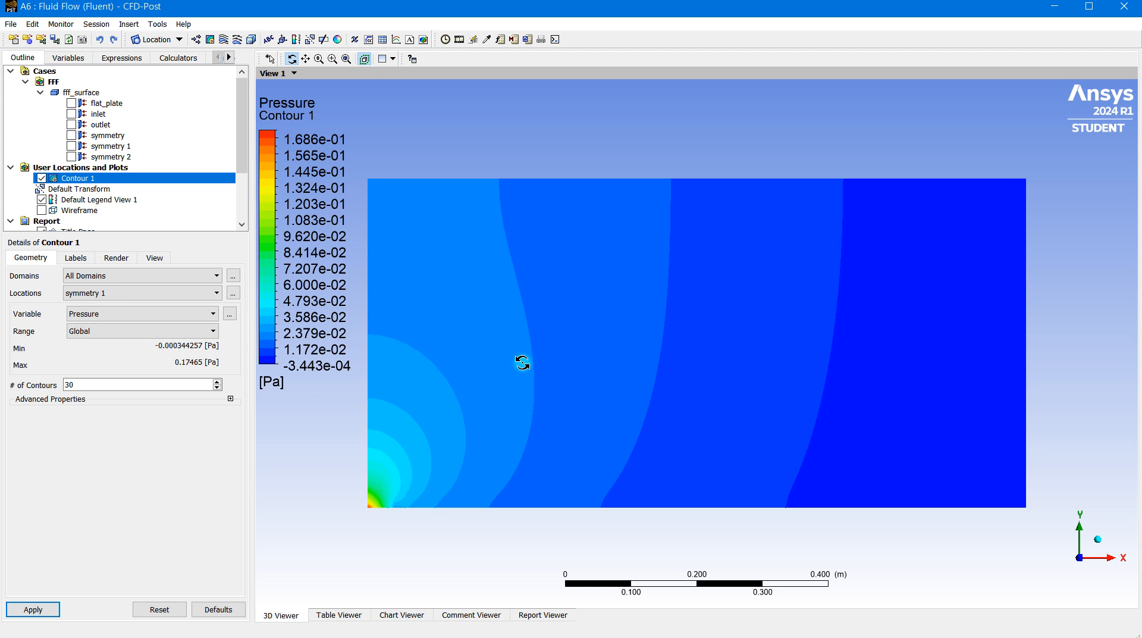
{"action": "left_click_drag", "start_coordinate": [502, 454], "coordinate": [558, 408]}
{"action": "scroll", "coordinate": [555, 411], "scroll_direction": "up", "scroll_amount": 5}
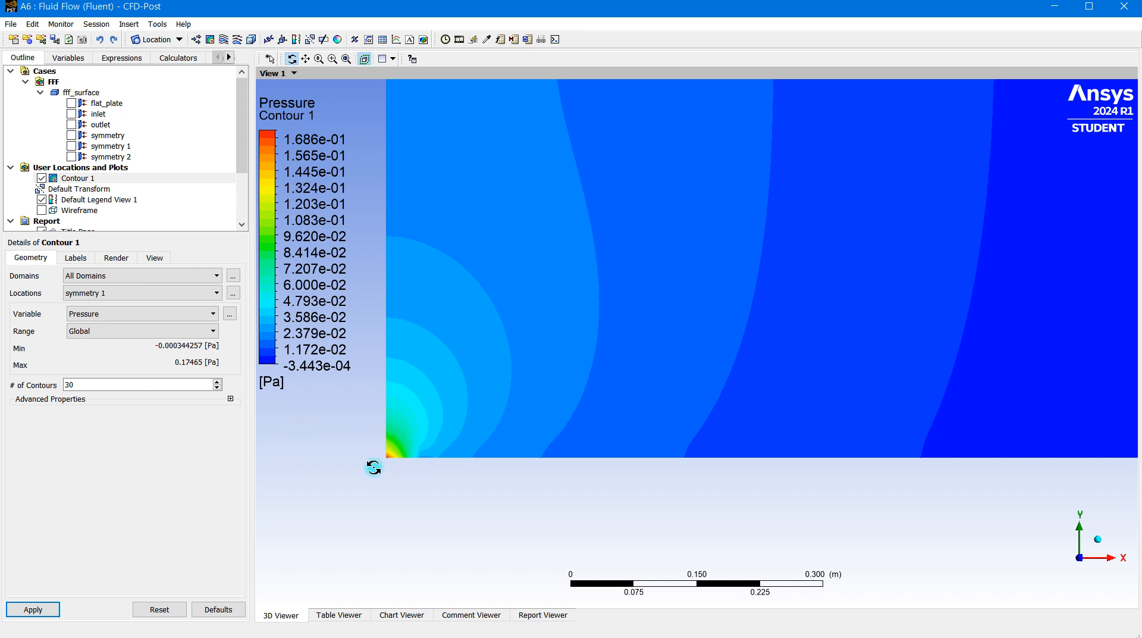
{"action": "scroll", "coordinate": [370, 462], "scroll_direction": "up", "scroll_amount": 2}
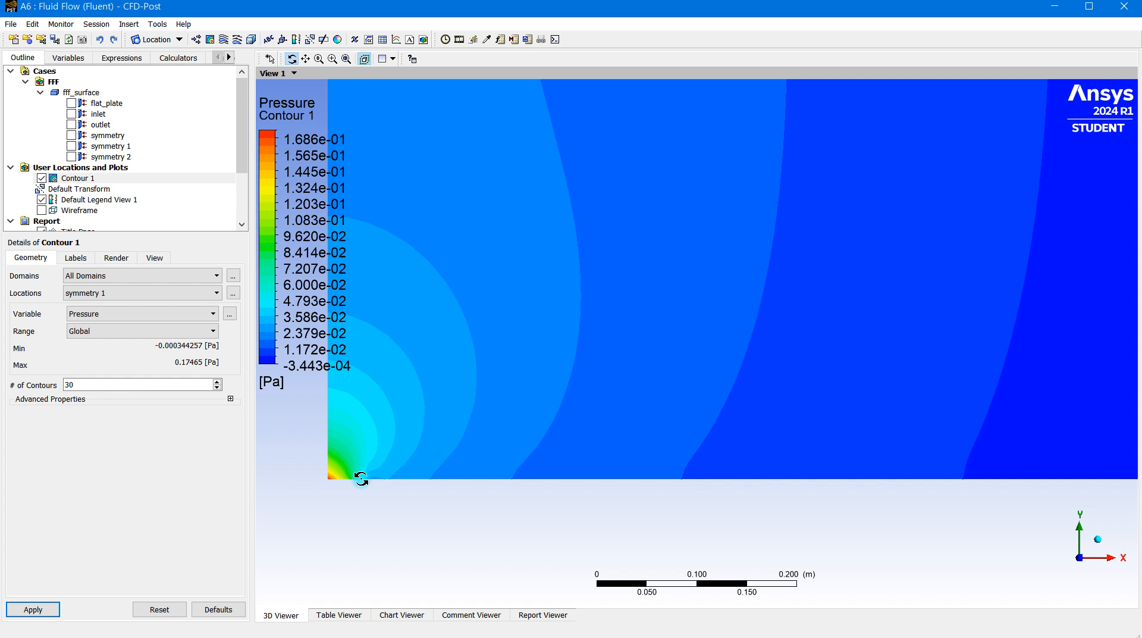
{"action": "scroll", "coordinate": [365, 455], "scroll_direction": "down", "scroll_amount": 2}
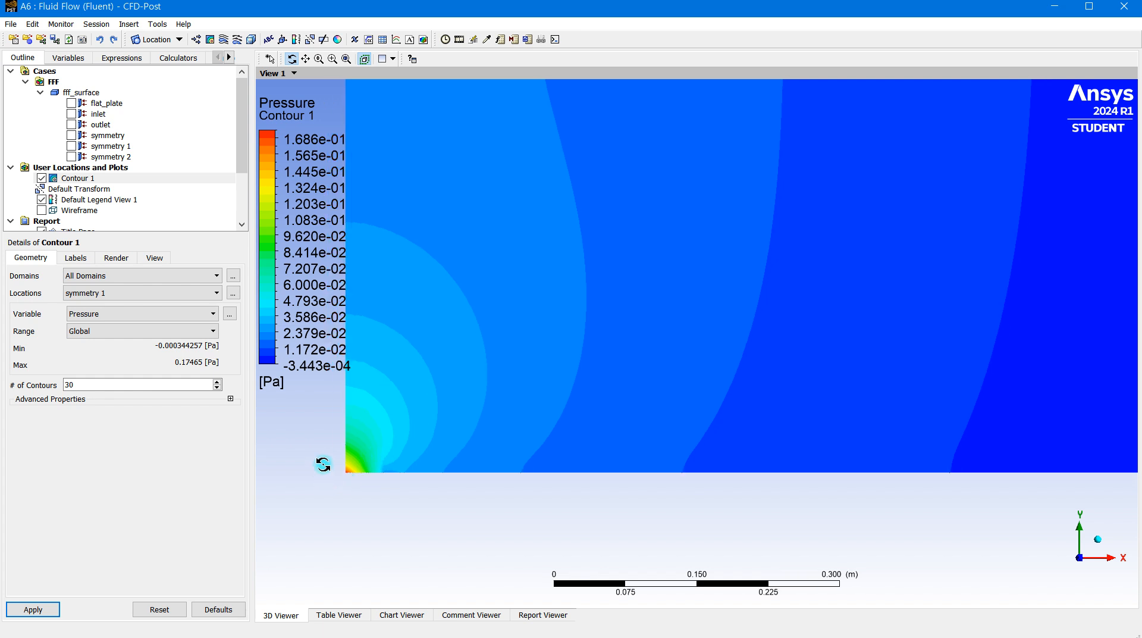
{"action": "scroll", "coordinate": [423, 459], "scroll_direction": "down", "scroll_amount": 1}
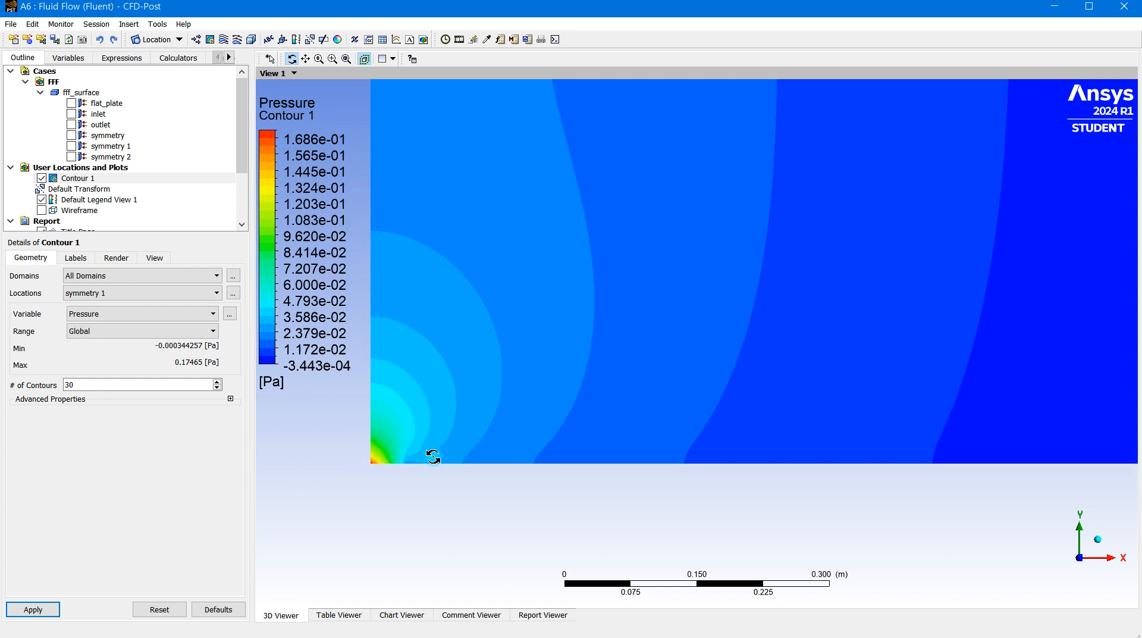
{"action": "scroll", "coordinate": [433, 455], "scroll_direction": "down", "scroll_amount": 3}
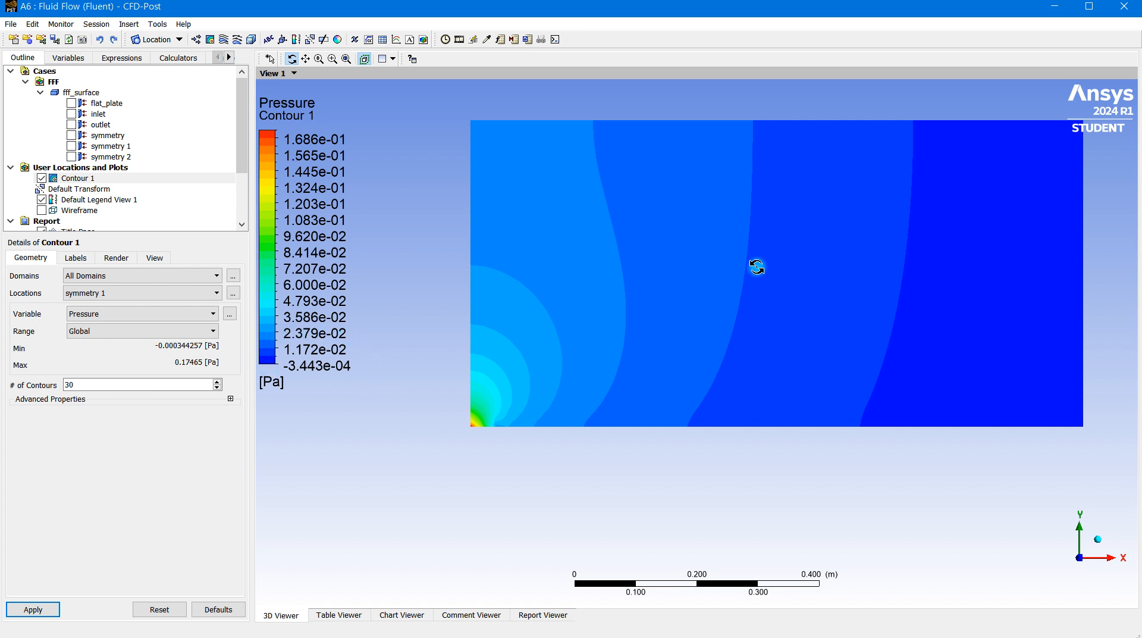
Change the contour's variable to Velocity and apply it.
{"action": "left_click", "coordinate": [117, 314]}
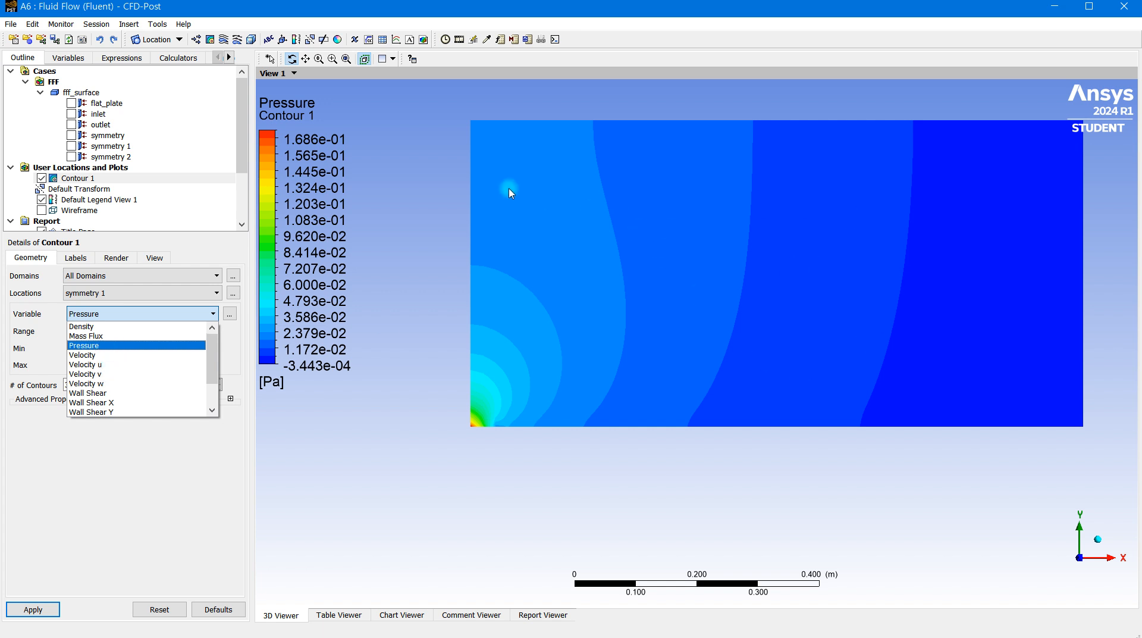
{"action": "left_click", "coordinate": [111, 355]}
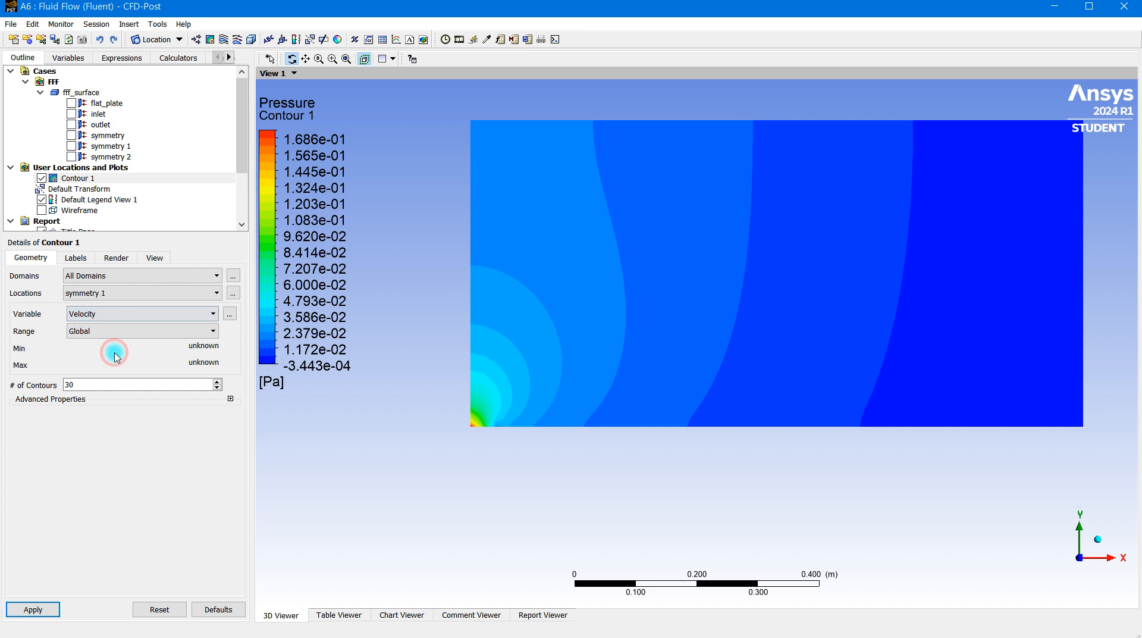
{"action": "left_click", "coordinate": [36, 609]}
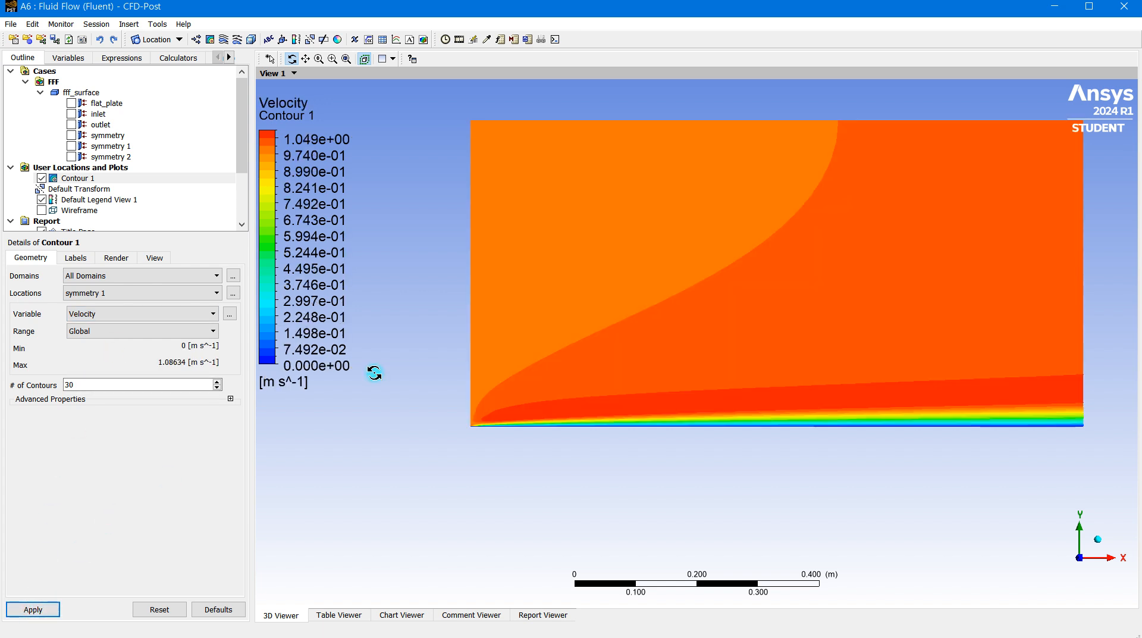
Examine the velocity contour's boundary layer along the flat plate from the leading edge to the outlet.
{"action": "left_click_drag", "start_coordinate": [800, 396], "coordinate": [802, 430]}
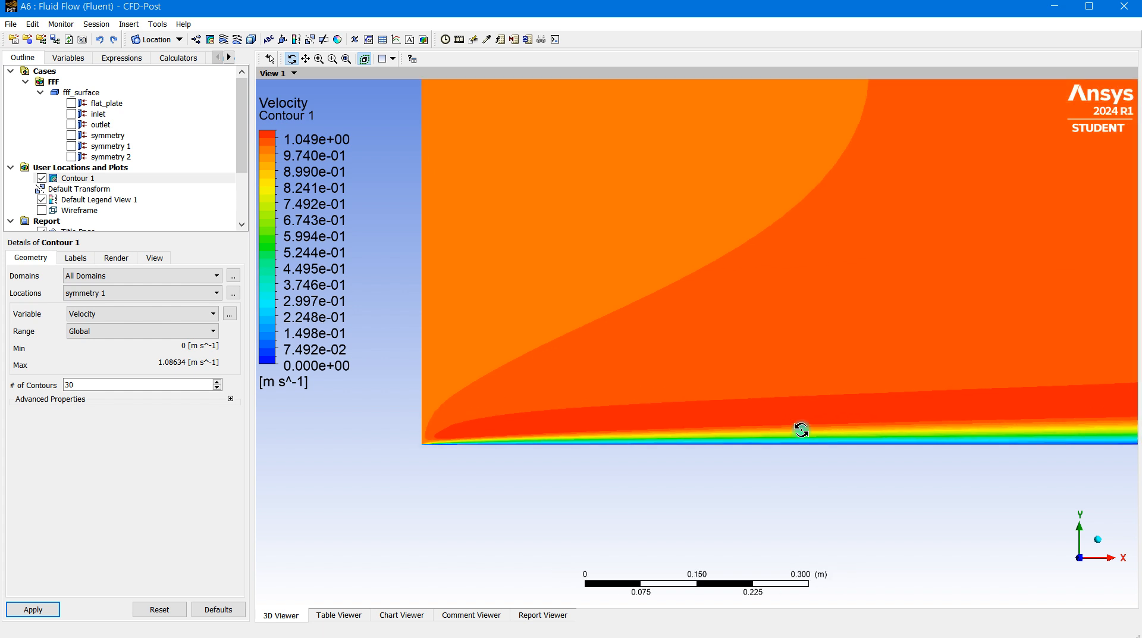
{"action": "left_click_drag", "start_coordinate": [734, 417], "coordinate": [519, 349]}
{"action": "scroll", "coordinate": [673, 365], "scroll_direction": "up", "scroll_amount": 7}
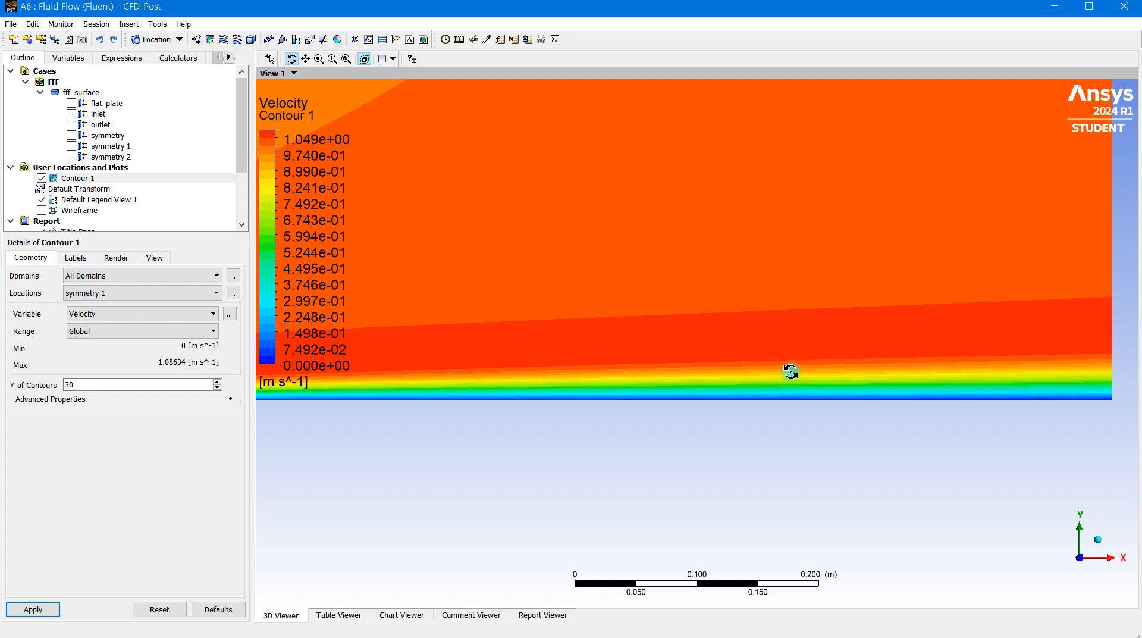
{"action": "scroll", "coordinate": [836, 349], "scroll_direction": "down", "scroll_amount": 3}
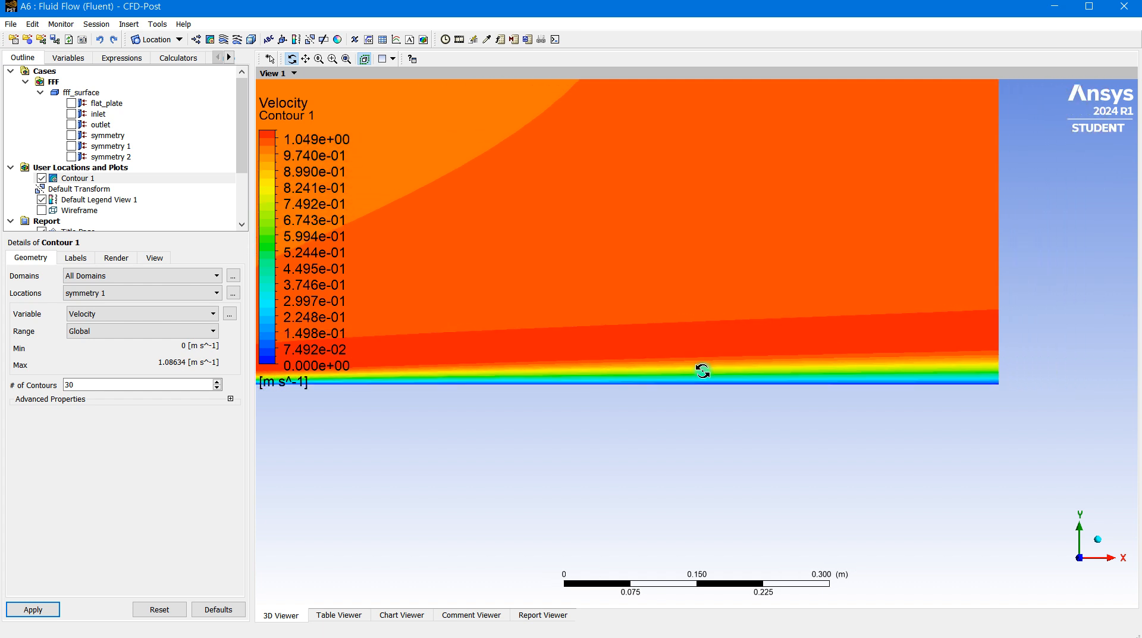
{"action": "scroll", "coordinate": [719, 371], "scroll_direction": "down", "scroll_amount": 2}
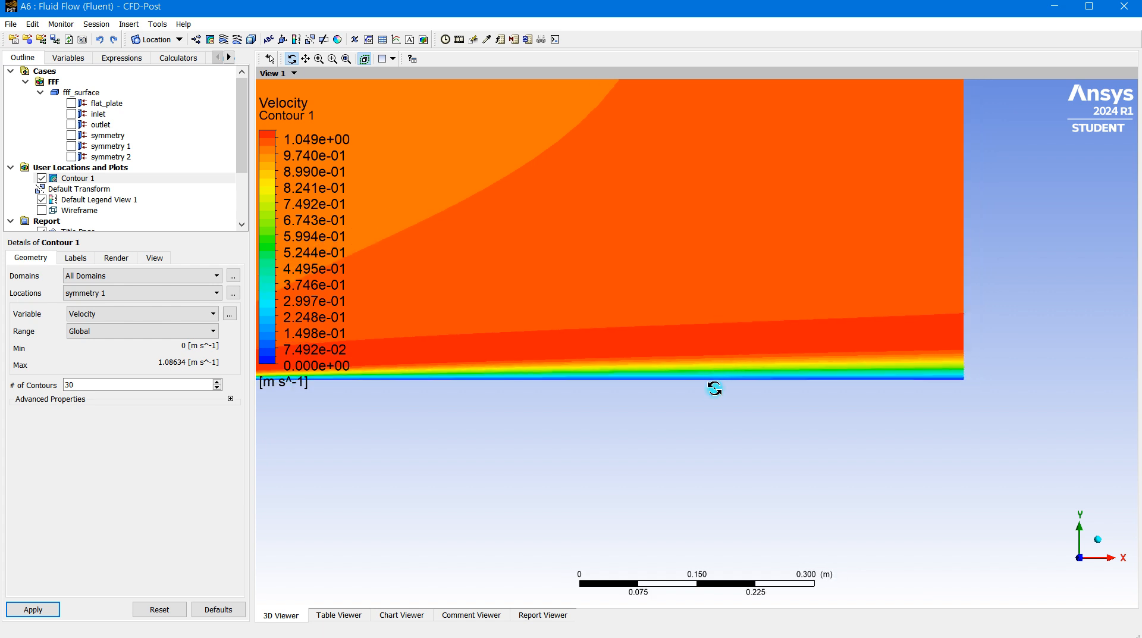
{"action": "scroll", "coordinate": [790, 373], "scroll_direction": "down", "scroll_amount": 3}
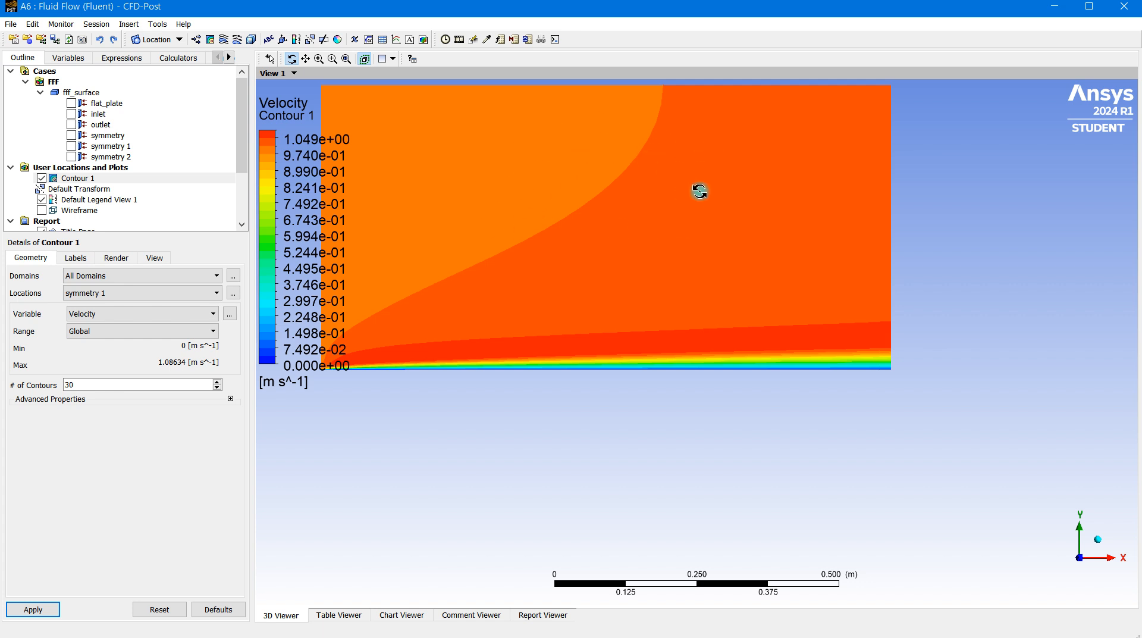
{"action": "scroll", "coordinate": [618, 141], "scroll_direction": "down", "scroll_amount": 3}
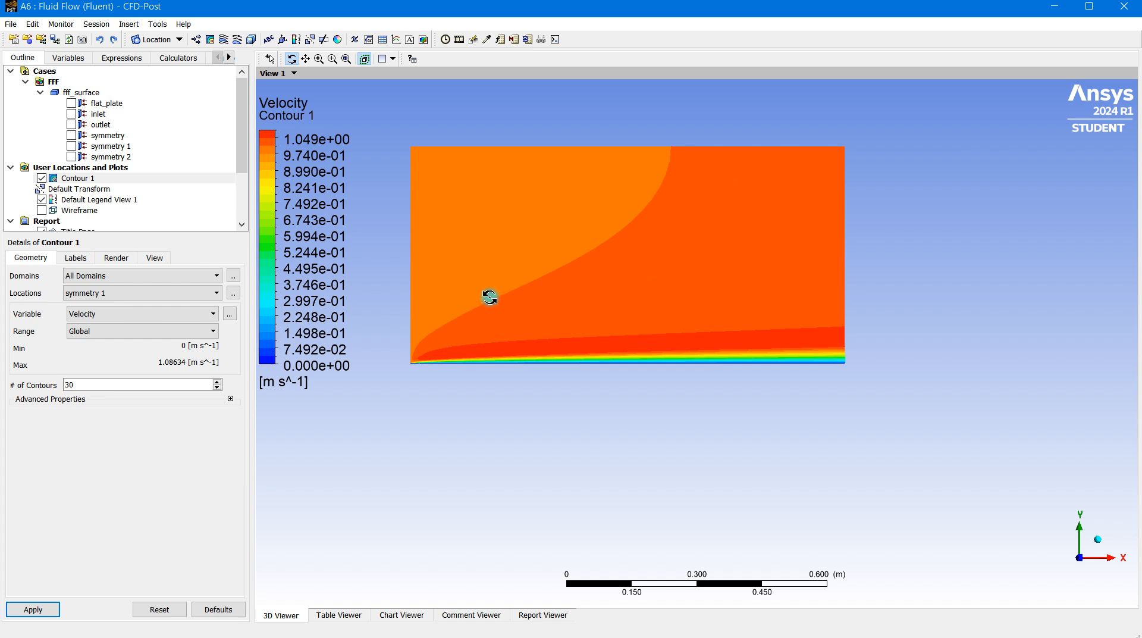
{"action": "scroll", "coordinate": [560, 354], "scroll_direction": "up", "scroll_amount": 2}
{"action": "scroll", "coordinate": [561, 361], "scroll_direction": "up", "scroll_amount": 1}
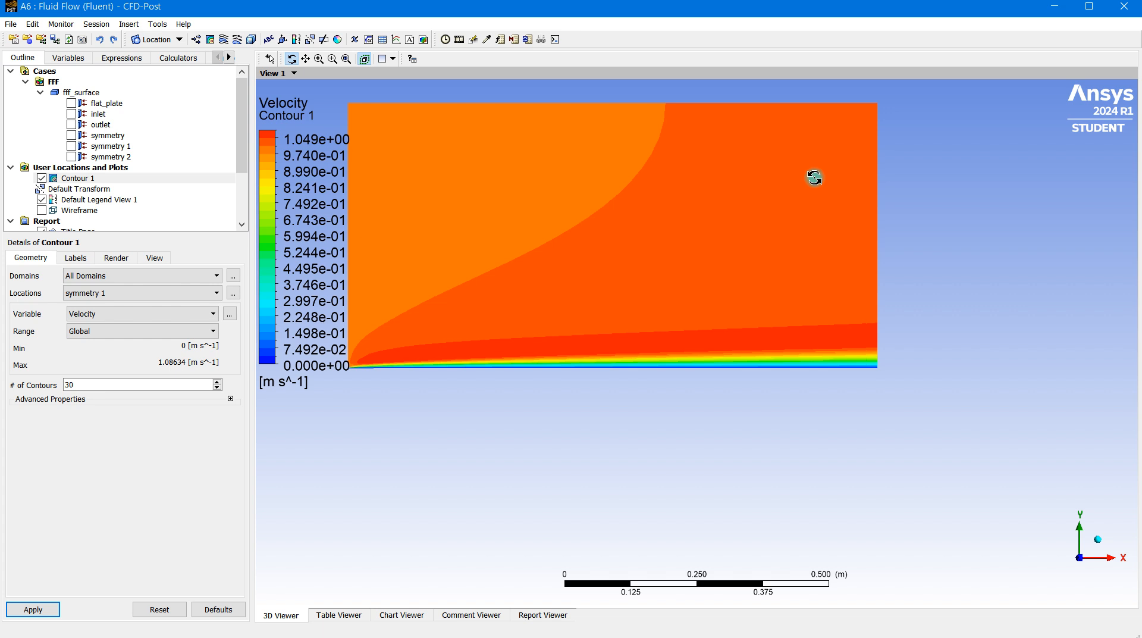
{"action": "scroll", "coordinate": [851, 398], "scroll_direction": "up", "scroll_amount": 4}
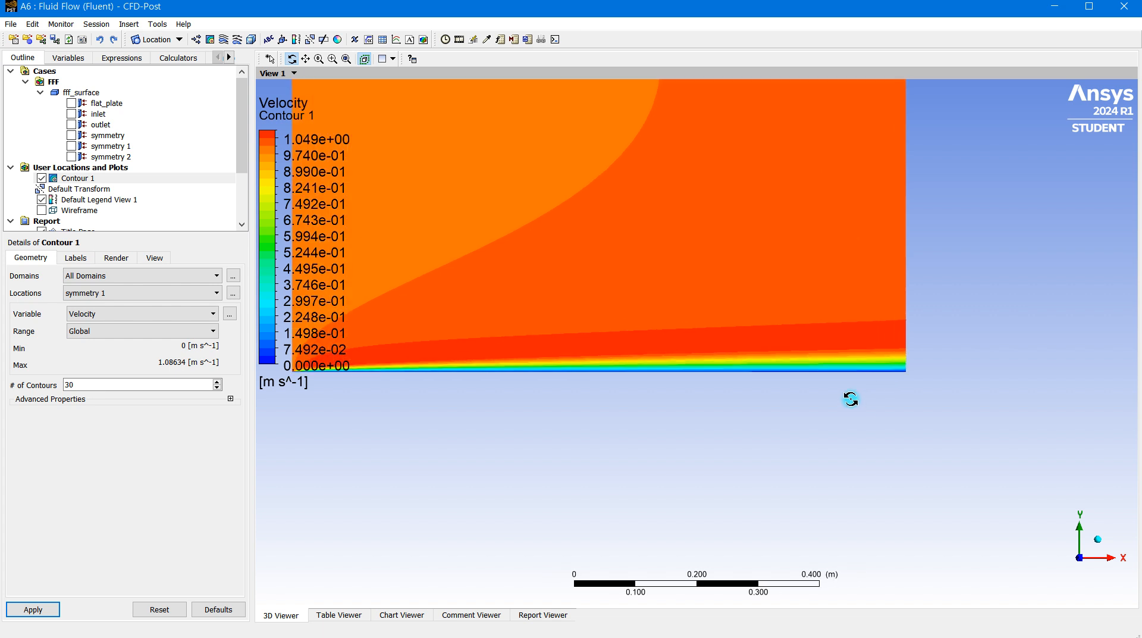
{"action": "scroll", "coordinate": [851, 398], "scroll_direction": "up", "scroll_amount": 1}
{"action": "scroll", "coordinate": [891, 357], "scroll_direction": "up", "scroll_amount": 4}
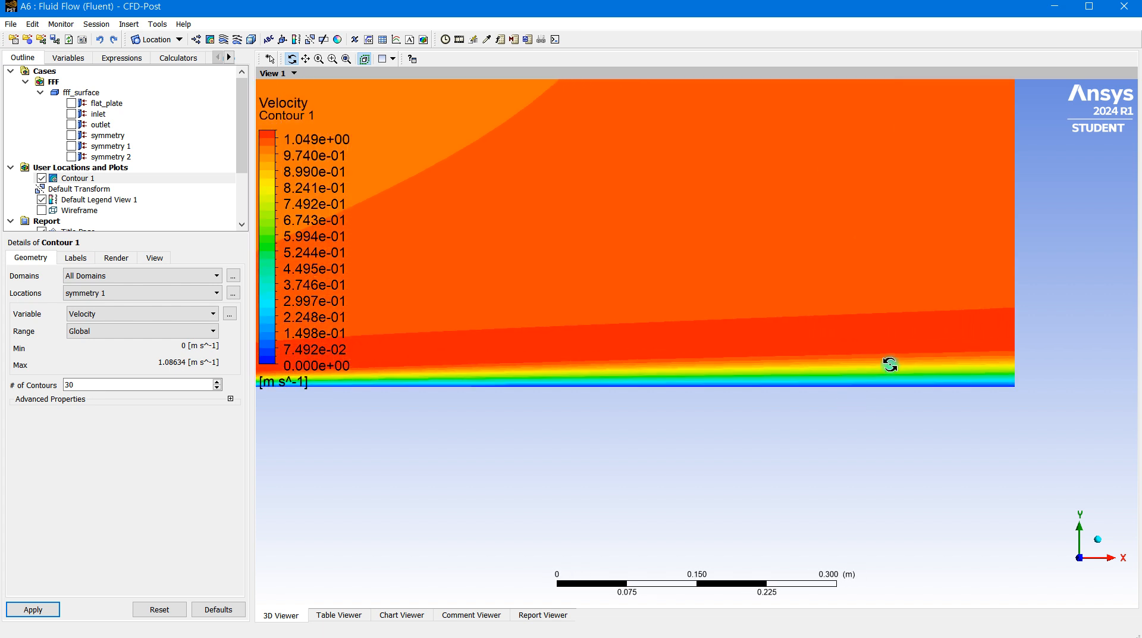
{"action": "scroll", "coordinate": [890, 367], "scroll_direction": "down", "scroll_amount": 7}
{"action": "scroll", "coordinate": [890, 369], "scroll_direction": "down", "scroll_amount": 3}
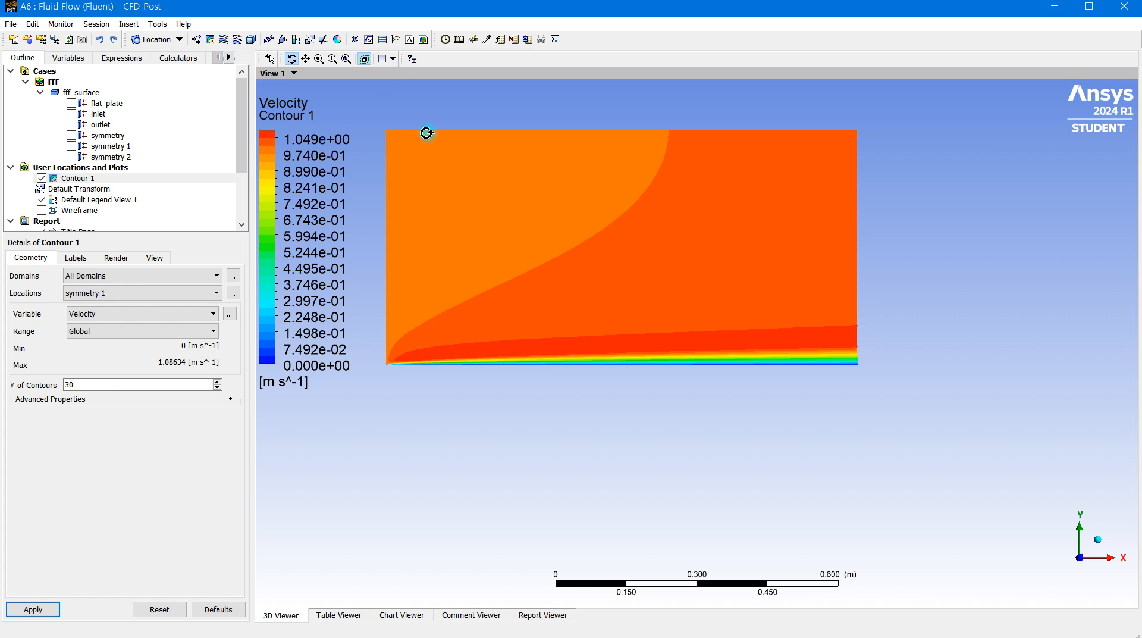
Insert a velocity vector plot named Vector 1 and locate it on symmetry 1.
{"action": "left_click", "coordinate": [196, 39]}
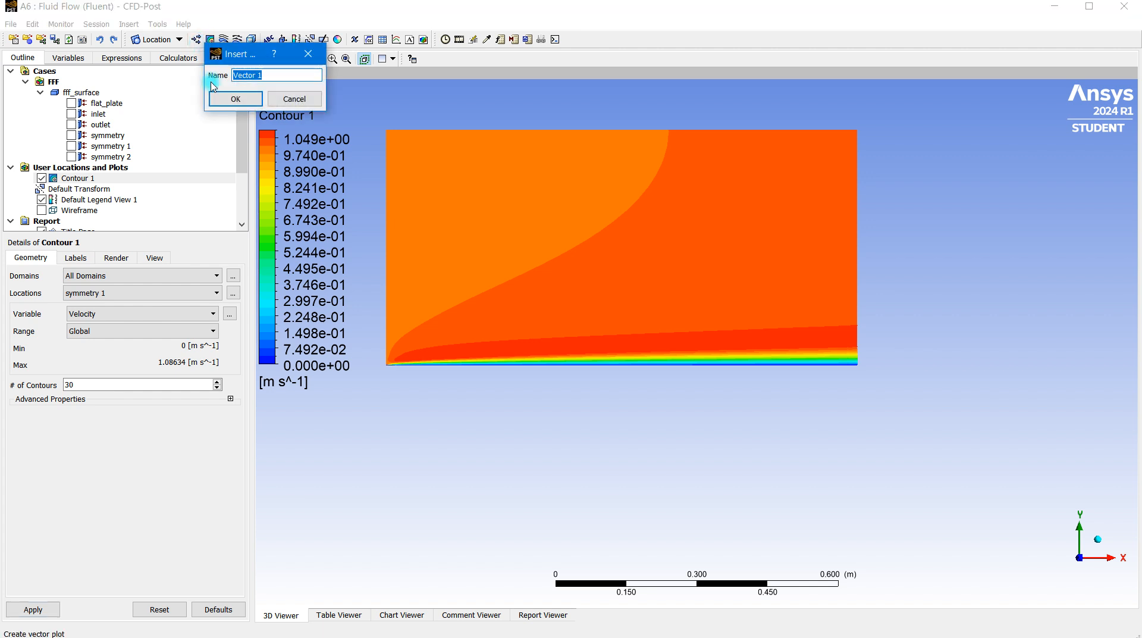
{"action": "left_click", "coordinate": [215, 99]}
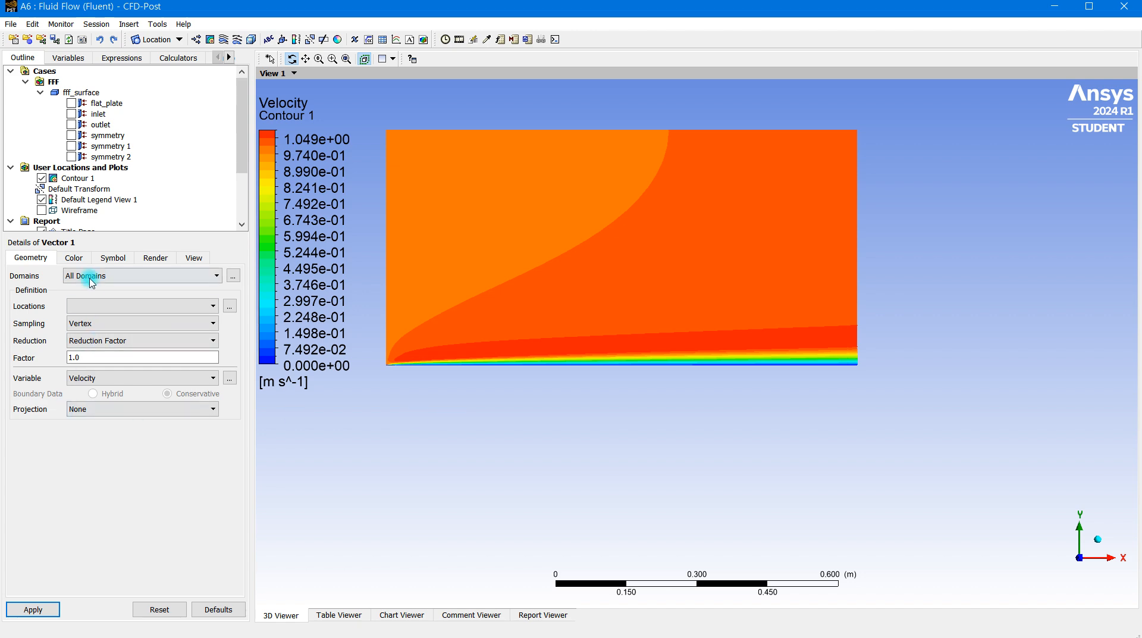
{"action": "left_click", "coordinate": [107, 306]}
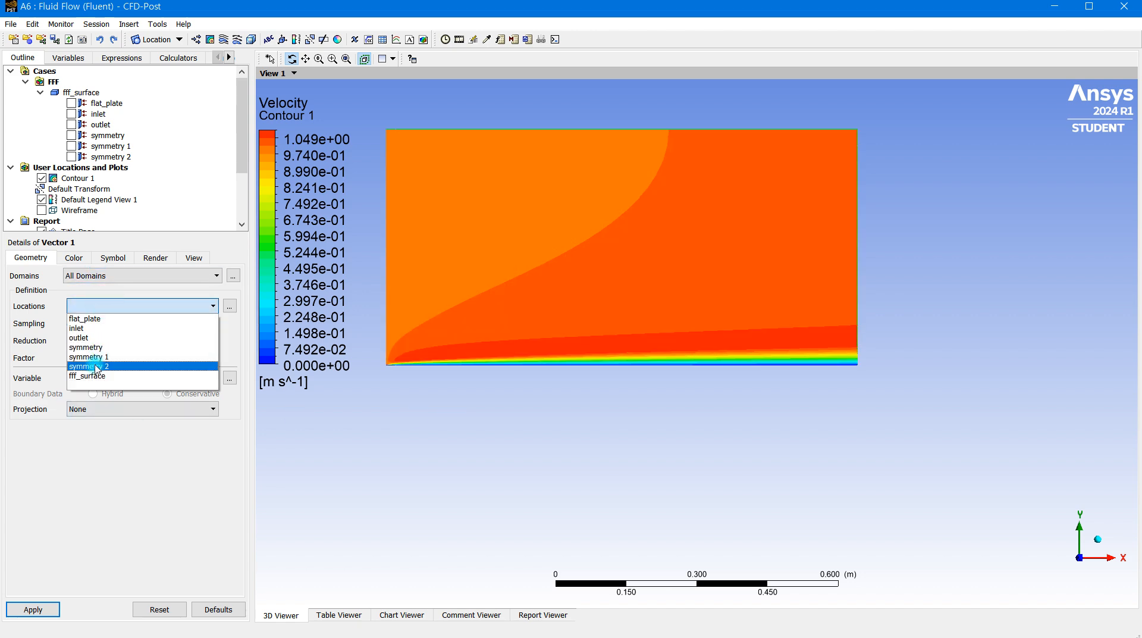
{"action": "left_click", "coordinate": [114, 357]}
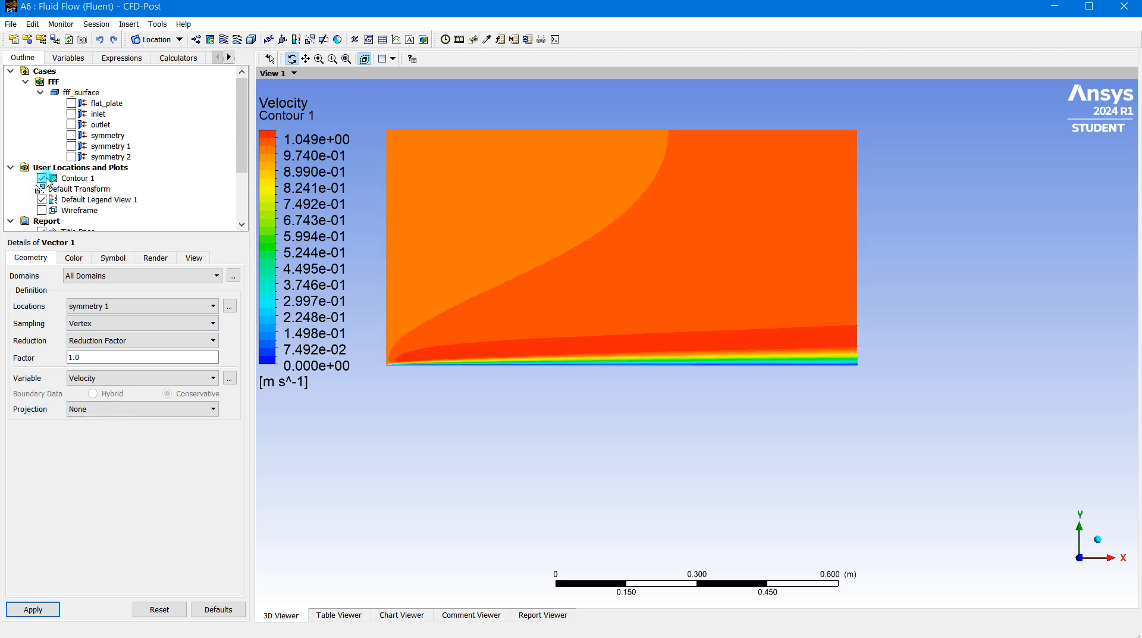
Replace the contour display with the wireframe and apply the velocity vector plot.
{"action": "left_click", "coordinate": [42, 178]}
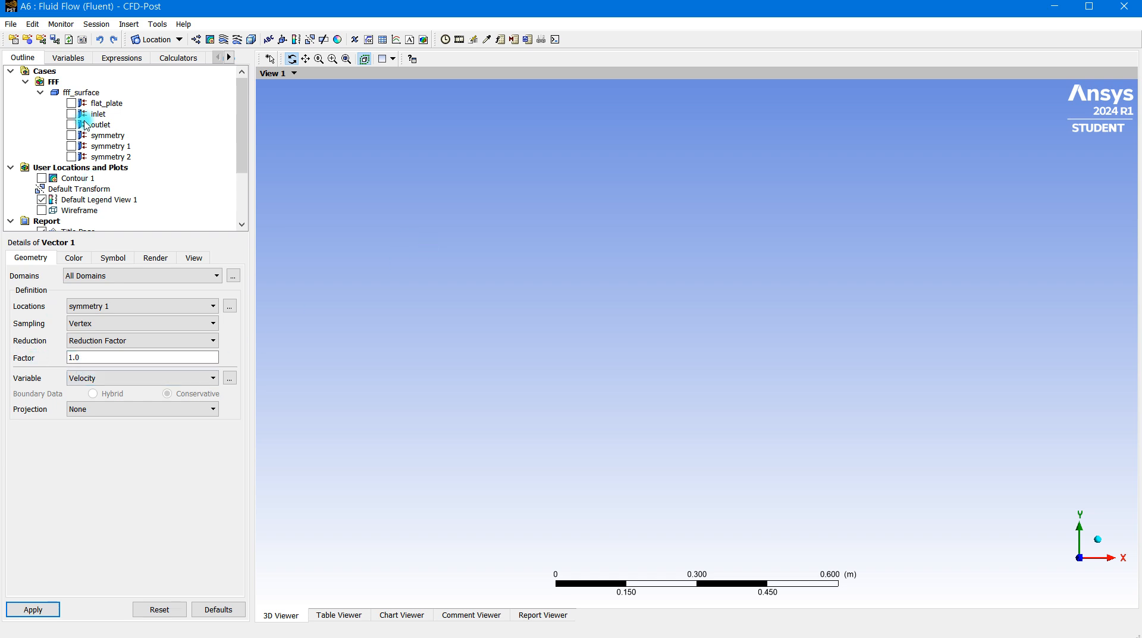
{"action": "left_click", "coordinate": [42, 210]}
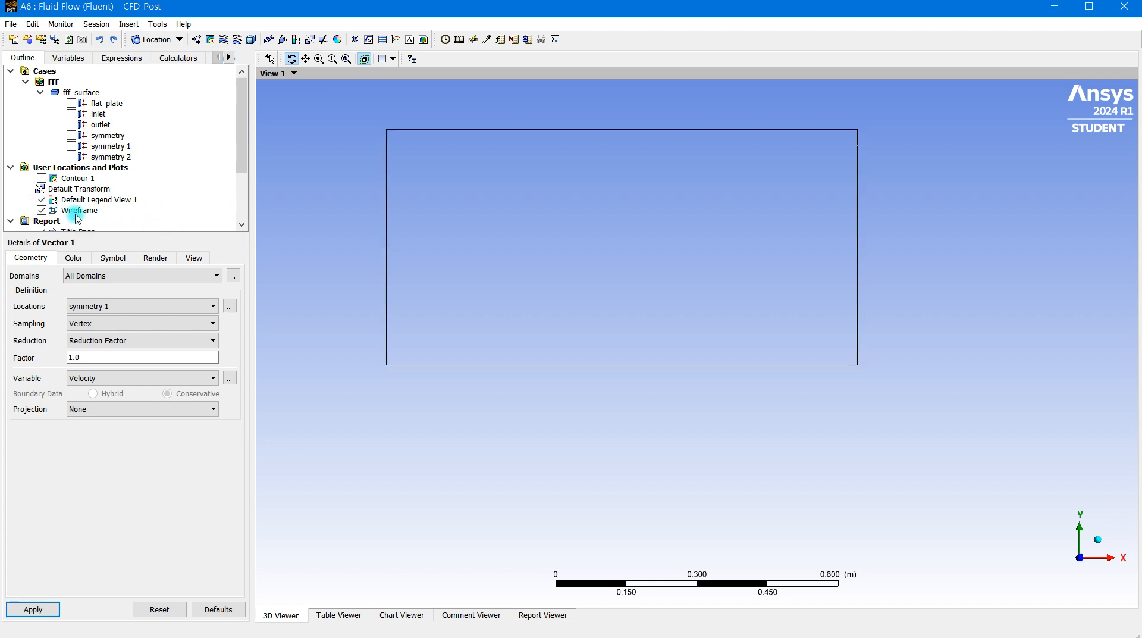
{"action": "left_click_drag", "start_coordinate": [548, 279], "coordinate": [591, 359]}
{"action": "scroll", "coordinate": [591, 358], "scroll_direction": "up", "scroll_amount": 8}
{"action": "scroll", "coordinate": [591, 358], "scroll_direction": "up", "scroll_amount": 1}
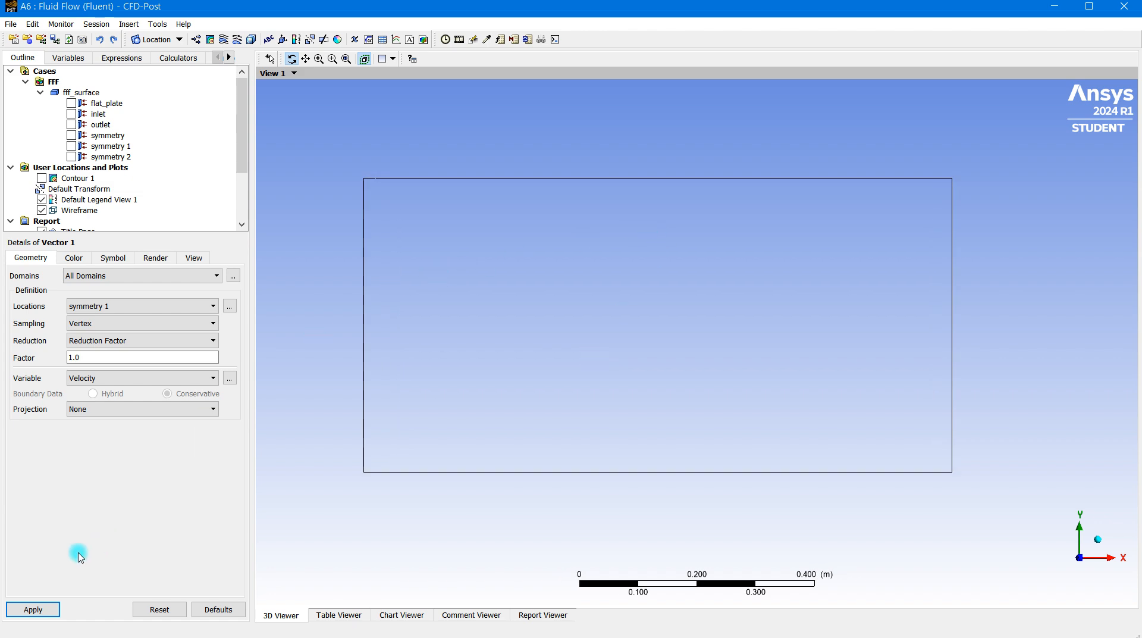
{"action": "left_click", "coordinate": [33, 609]}
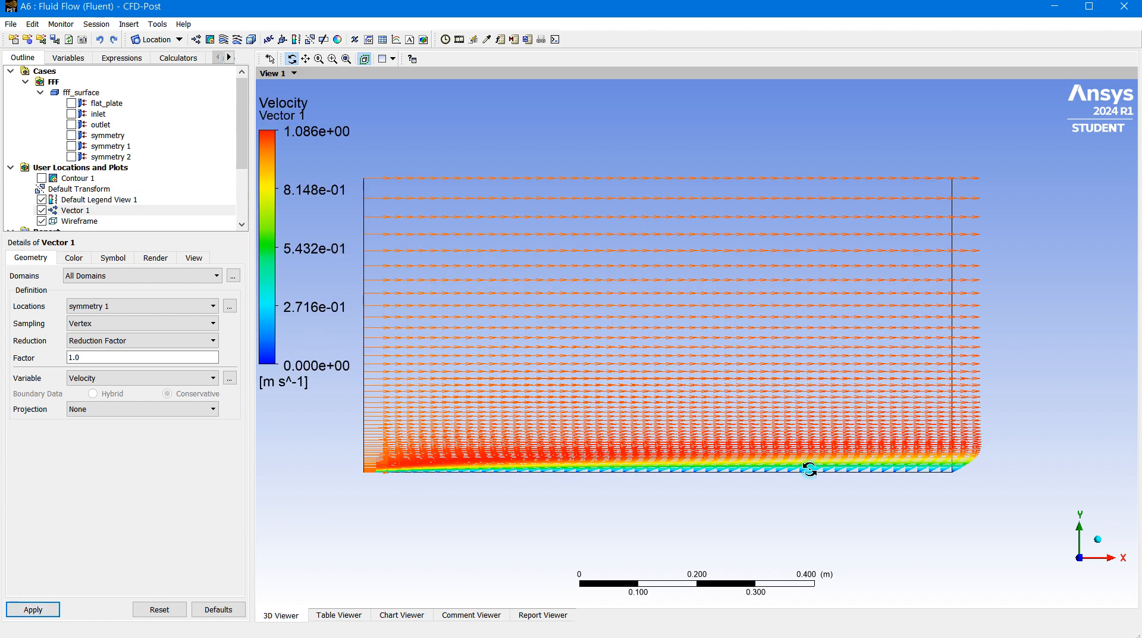
Examine the velocity vectors in the boundary layer close to the plate's outlet end.
{"action": "scroll", "coordinate": [824, 481], "scroll_direction": "up", "scroll_amount": 3}
{"action": "left_click_drag", "start_coordinate": [773, 469], "coordinate": [693, 247]}
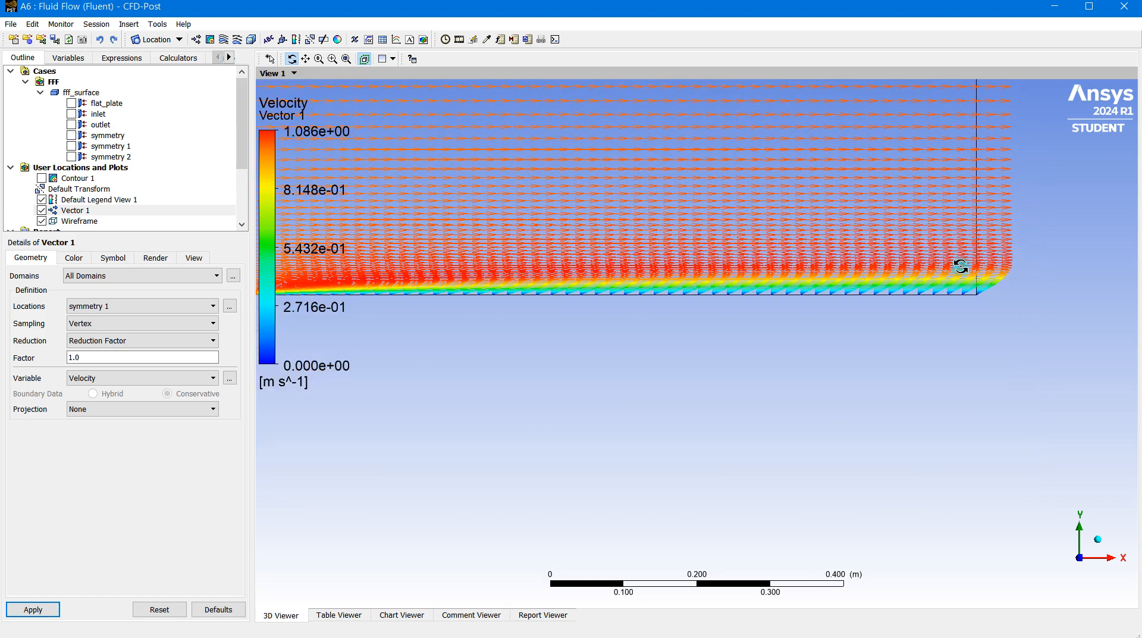
{"action": "scroll", "coordinate": [1010, 309], "scroll_direction": "up", "scroll_amount": 4}
{"action": "left_click_drag", "start_coordinate": [909, 309], "coordinate": [685, 335]}
{"action": "scroll", "coordinate": [815, 273], "scroll_direction": "up", "scroll_amount": 3}
{"action": "scroll", "coordinate": [768, 294], "scroll_direction": "up", "scroll_amount": 3}
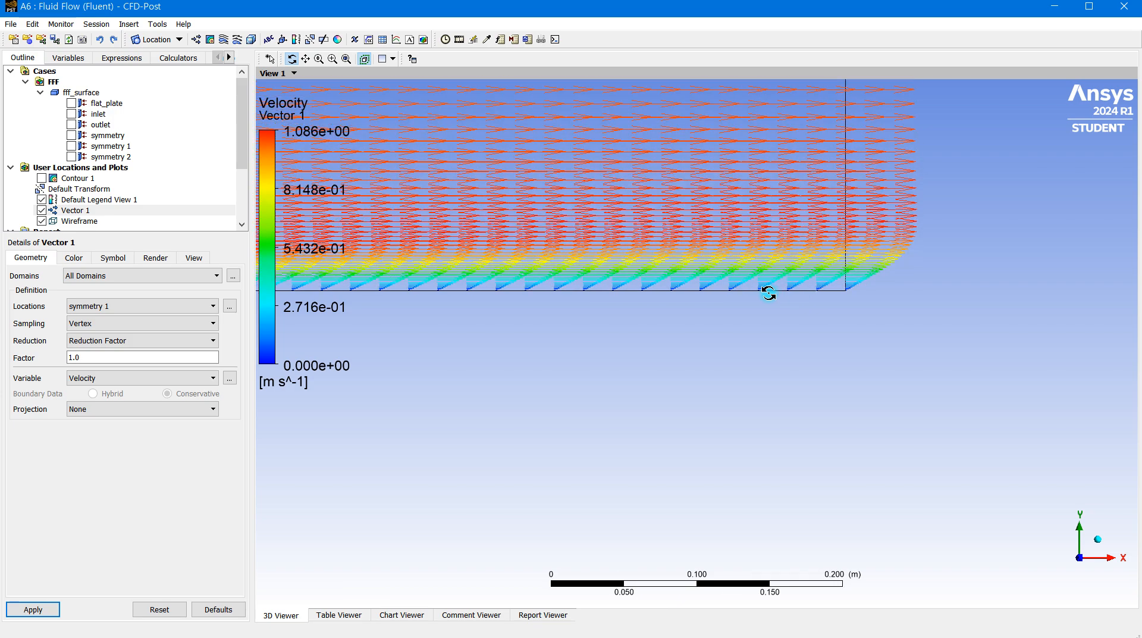
{"action": "scroll", "coordinate": [790, 256], "scroll_direction": "up", "scroll_amount": 1}
{"action": "scroll", "coordinate": [790, 256], "scroll_direction": "up", "scroll_amount": 1}
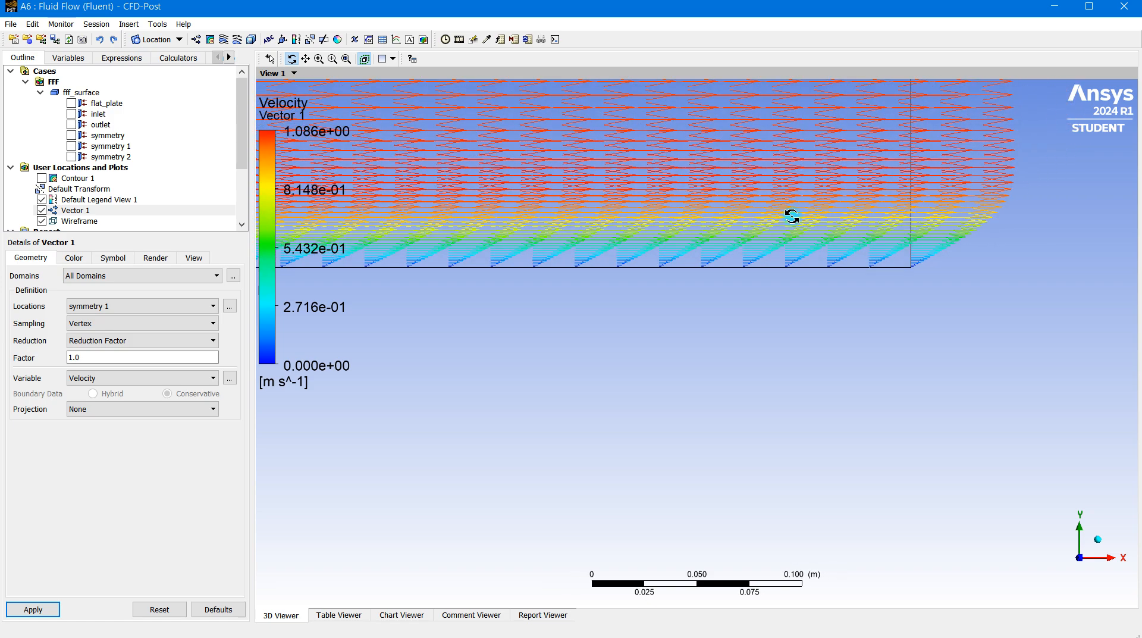
{"action": "scroll", "coordinate": [811, 150], "scroll_direction": "down", "scroll_amount": 2}
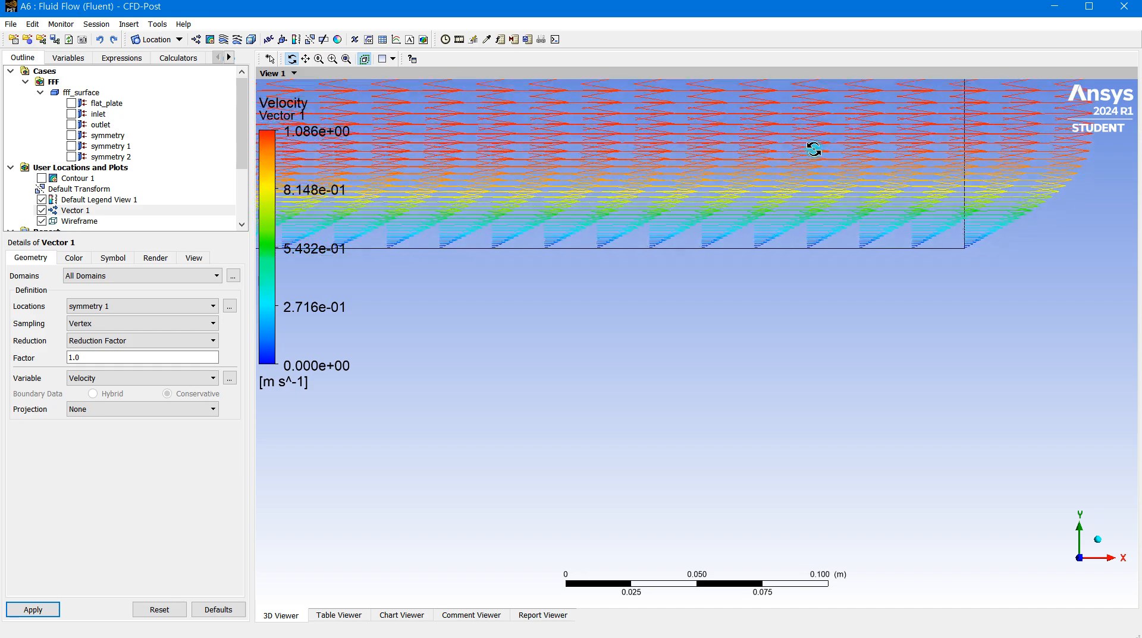
{"action": "scroll", "coordinate": [819, 158], "scroll_direction": "down", "scroll_amount": 10}
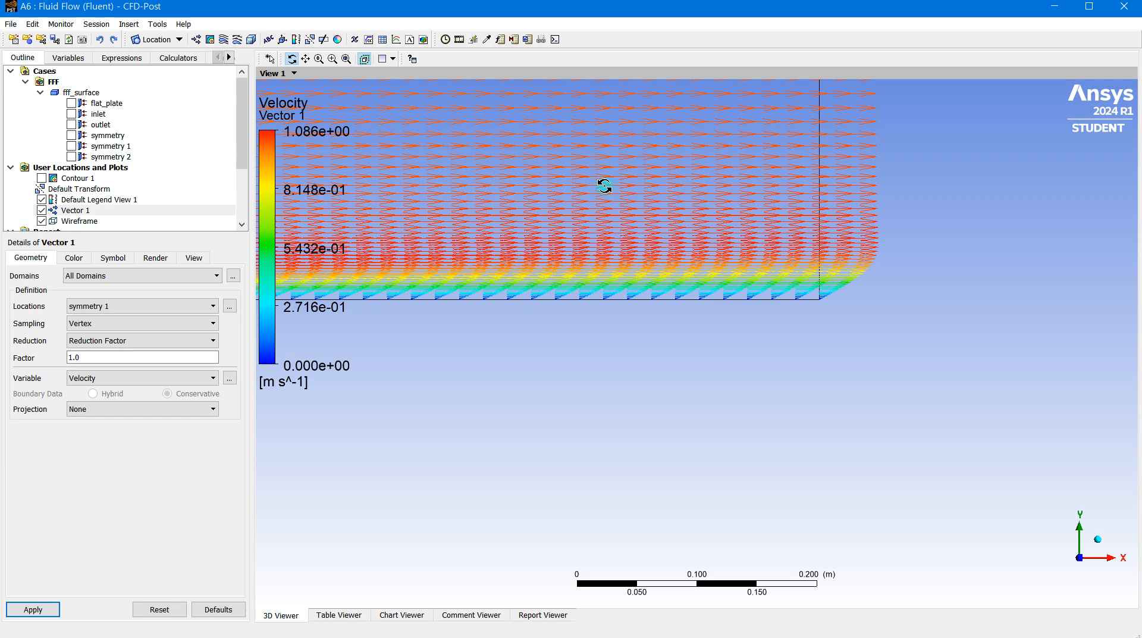
{"action": "scroll", "coordinate": [605, 186], "scroll_direction": "down", "scroll_amount": 1}
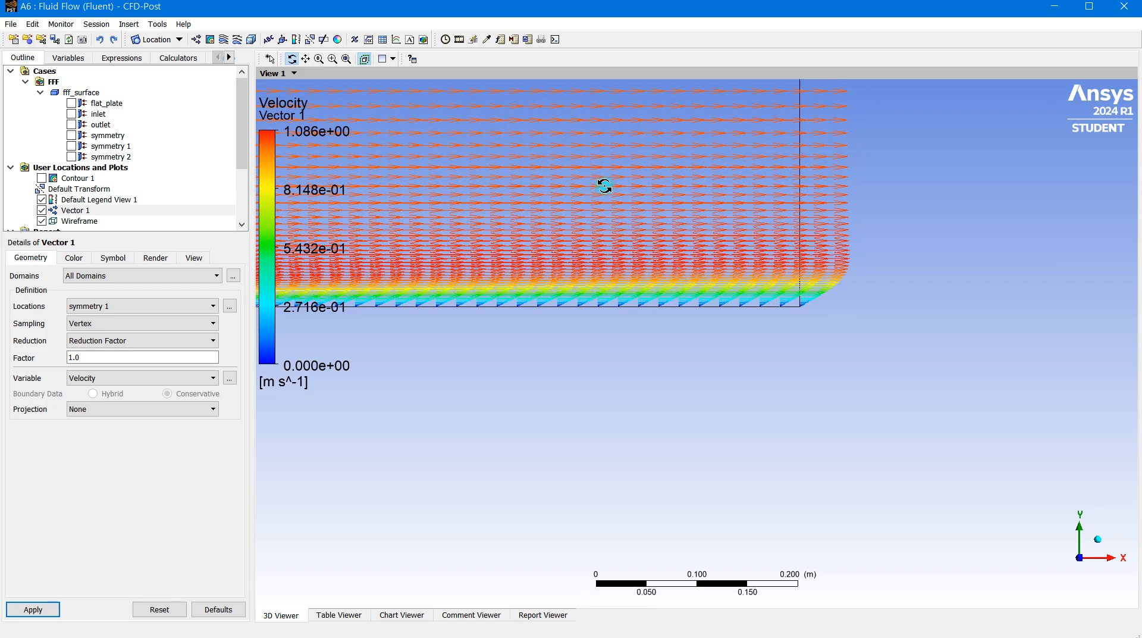
{"action": "scroll", "coordinate": [602, 186], "scroll_direction": "down", "scroll_amount": 1}
{"action": "scroll", "coordinate": [705, 296], "scroll_direction": "down", "scroll_amount": 1}
{"action": "scroll", "coordinate": [705, 296], "scroll_direction": "up", "scroll_amount": 1}
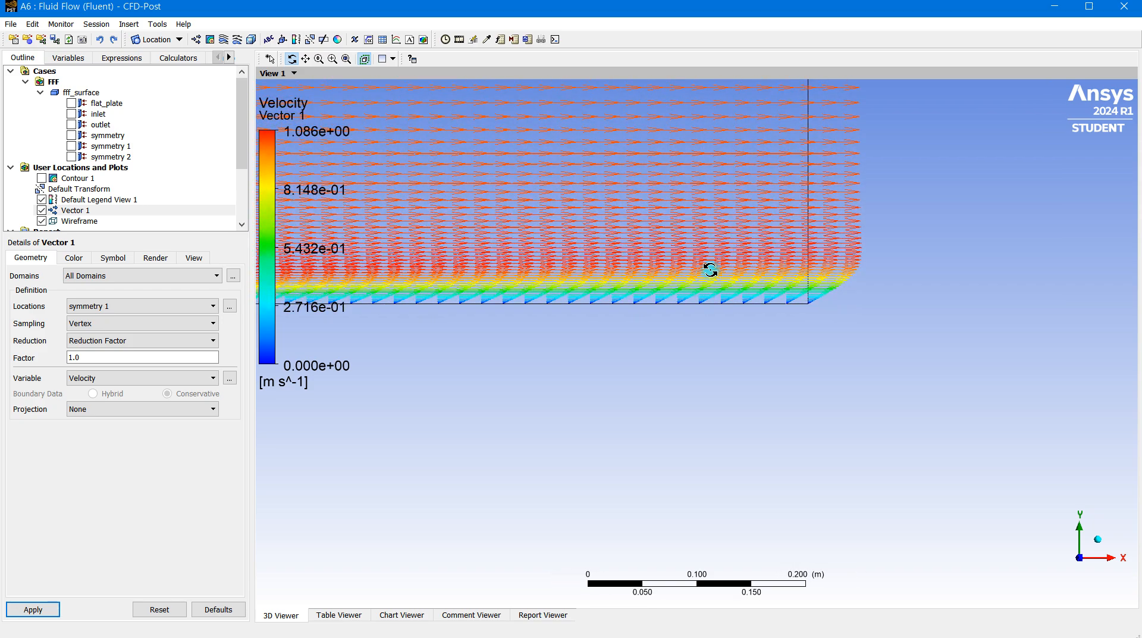
{"action": "scroll", "coordinate": [711, 278], "scroll_direction": "up", "scroll_amount": 2}
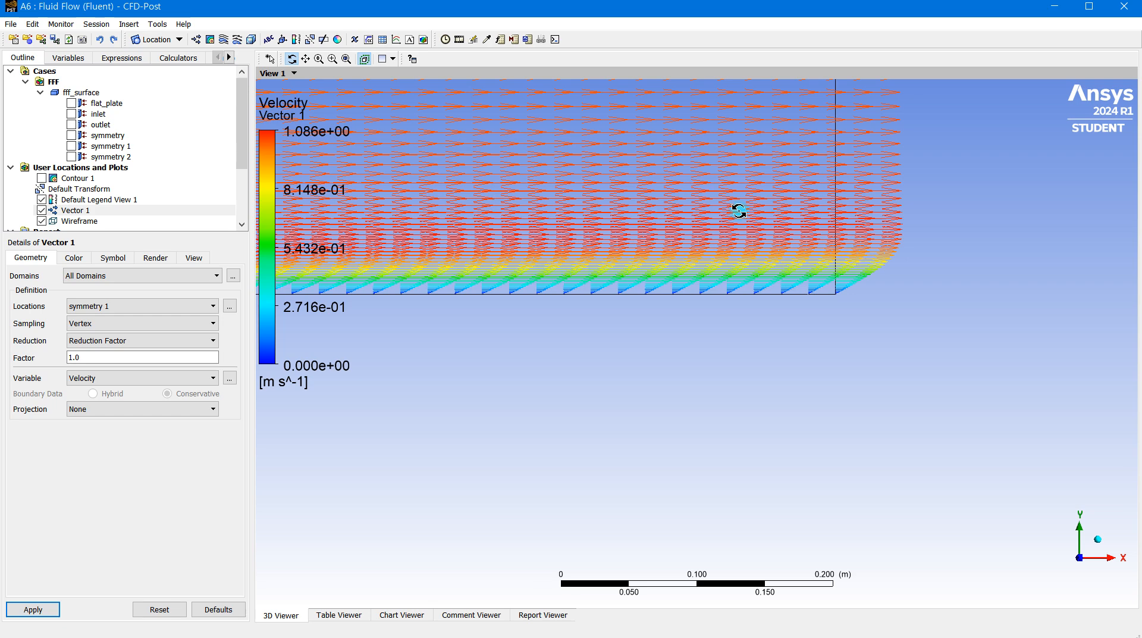
{"action": "scroll", "coordinate": [600, 214], "scroll_direction": "down", "scroll_amount": 1}
{"action": "scroll", "coordinate": [600, 215], "scroll_direction": "down", "scroll_amount": 3}
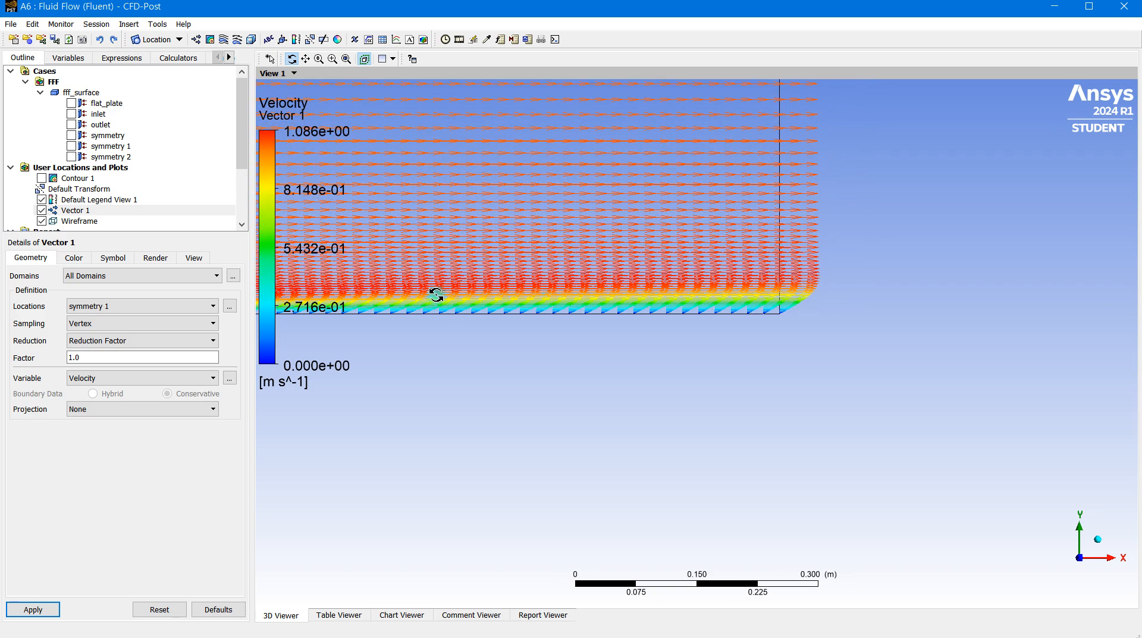
{"action": "scroll", "coordinate": [682, 291], "scroll_direction": "up", "scroll_amount": 1}
{"action": "scroll", "coordinate": [682, 291], "scroll_direction": "up", "scroll_amount": 3}
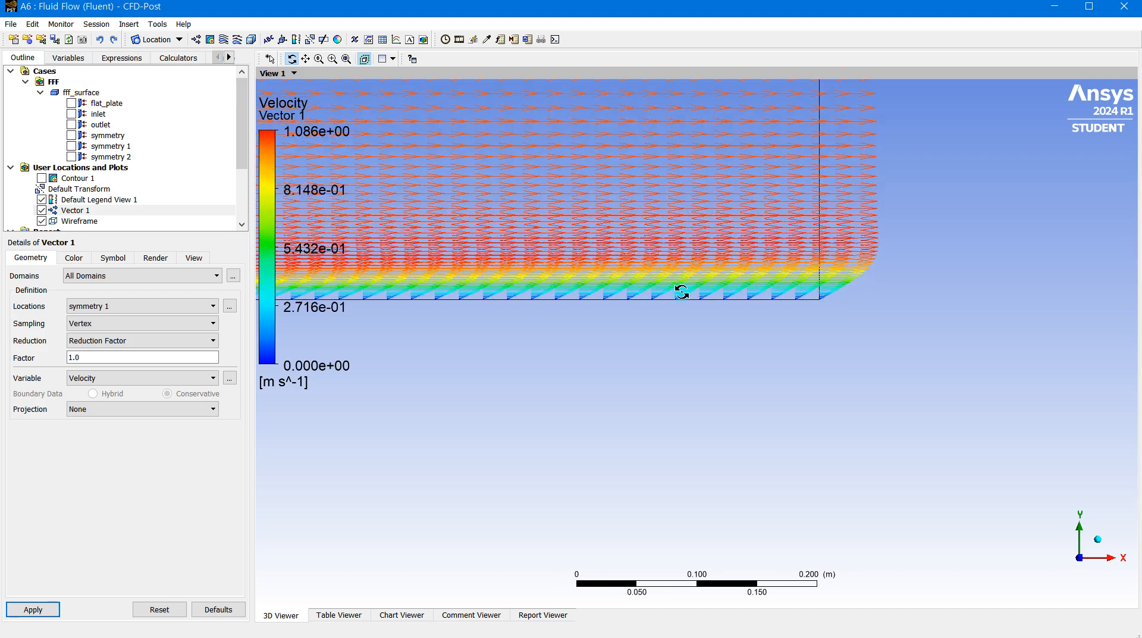
{"action": "scroll", "coordinate": [721, 252], "scroll_direction": "up", "scroll_amount": 2}
{"action": "scroll", "coordinate": [721, 252], "scroll_direction": "up", "scroll_amount": 1}
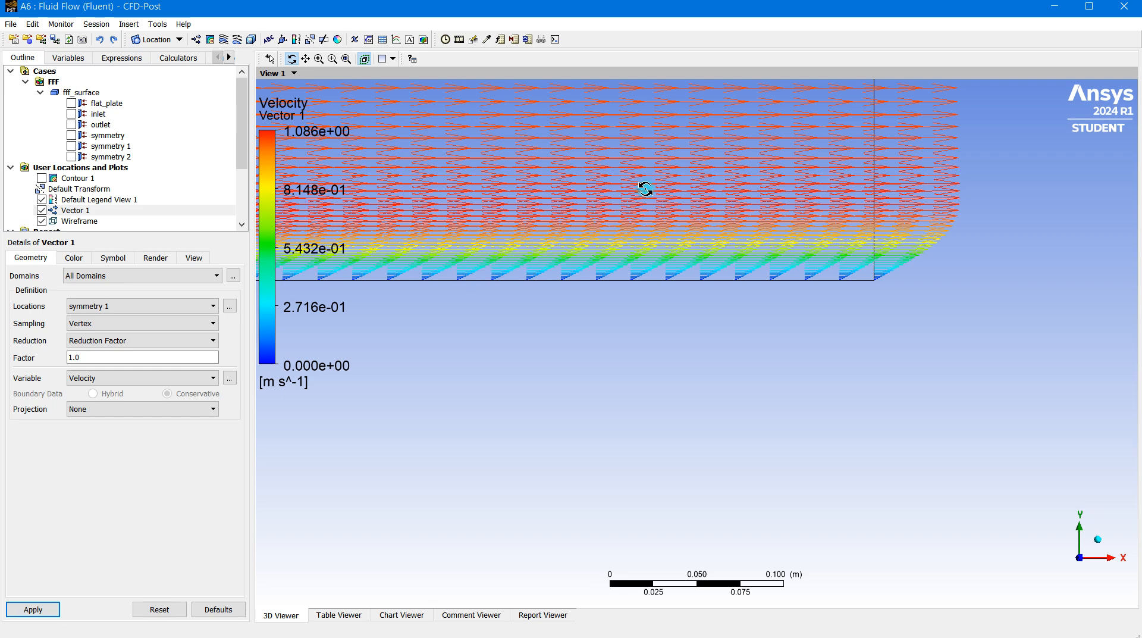
{"action": "scroll", "coordinate": [655, 189], "scroll_direction": "down", "scroll_amount": 3}
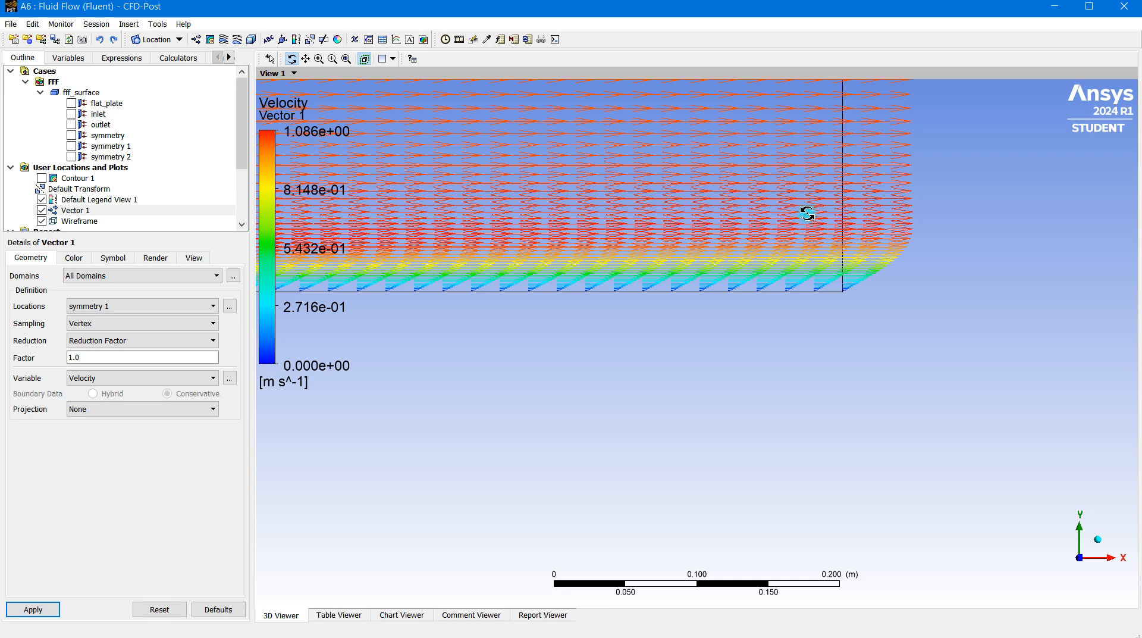
{"action": "scroll", "coordinate": [736, 213], "scroll_direction": "down", "scroll_amount": 1}
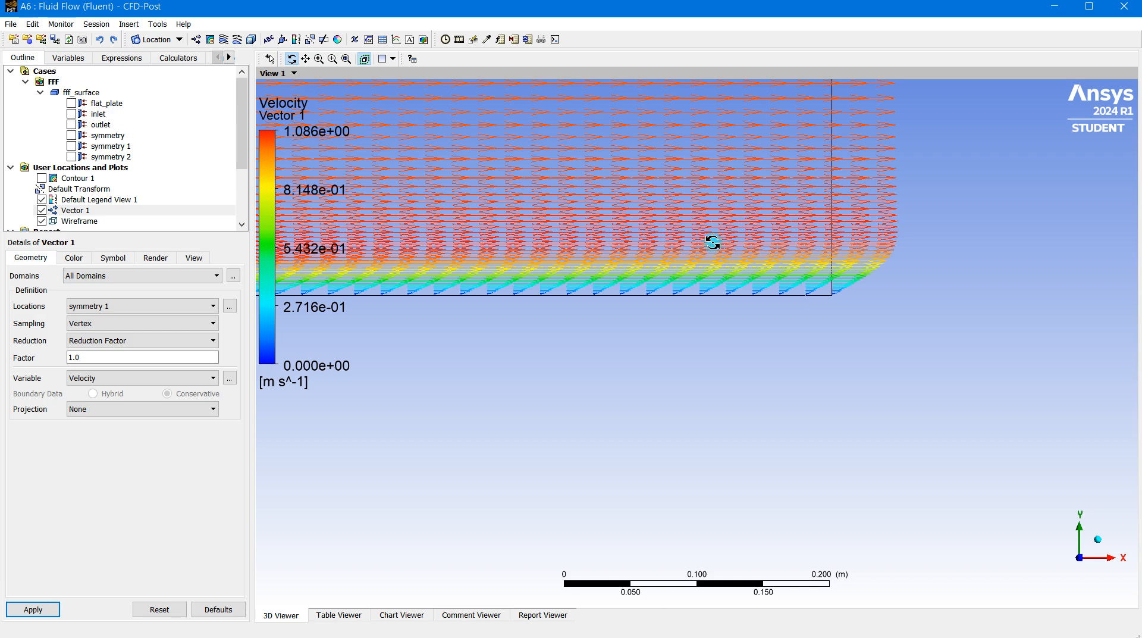
{"action": "scroll", "coordinate": [858, 220], "scroll_direction": "down", "scroll_amount": 1}
{"action": "scroll", "coordinate": [887, 252], "scroll_direction": "up", "scroll_amount": 2}
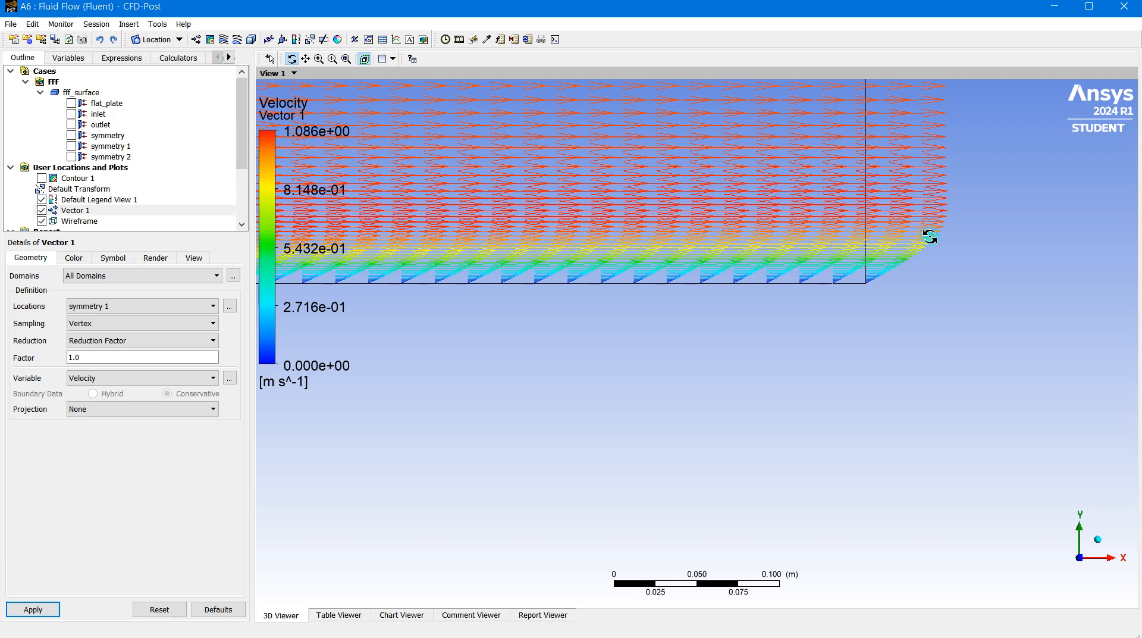
{"action": "scroll", "coordinate": [917, 280], "scroll_direction": "down", "scroll_amount": 5}
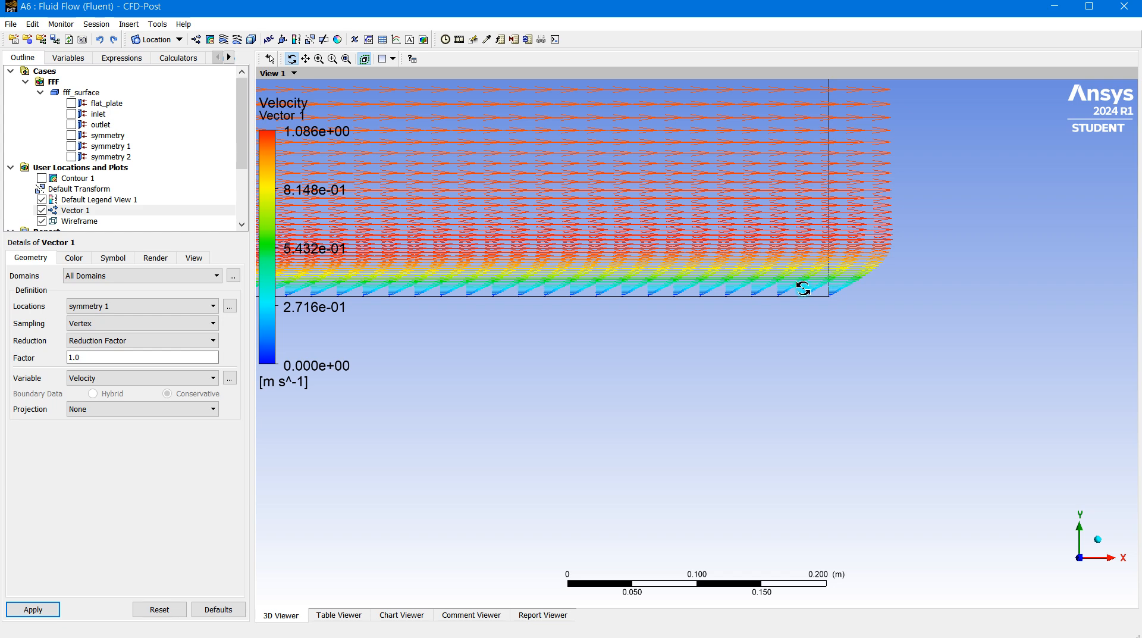
Examine the velocity vectors over the whole flat plate from the inlet to the outlet.
{"action": "left_click_drag", "start_coordinate": [811, 258], "coordinate": [819, 274]}
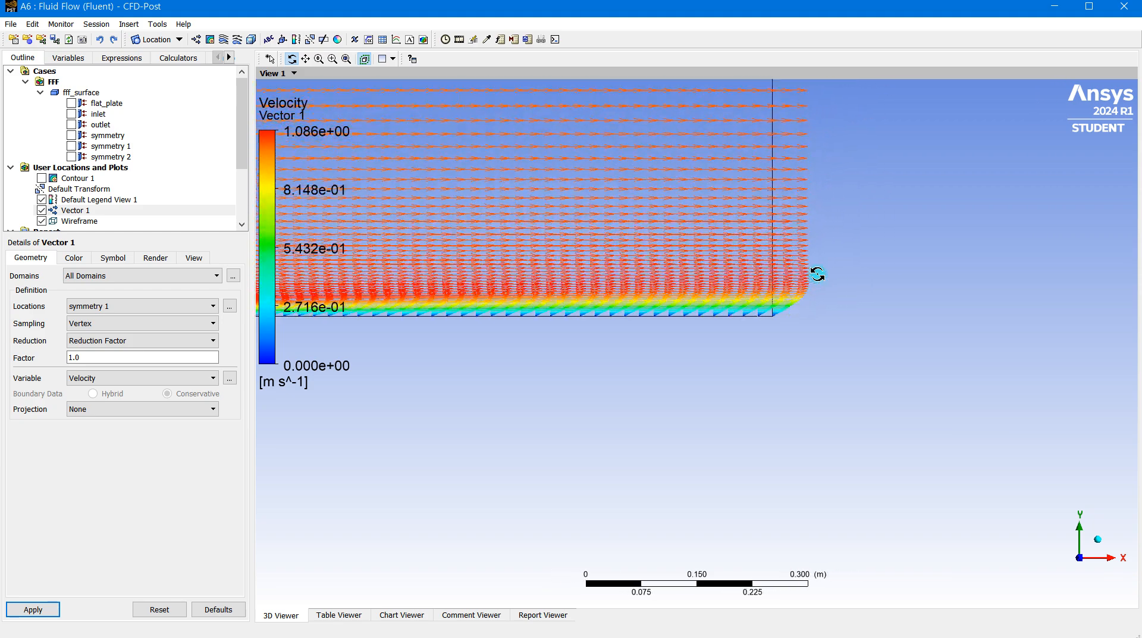
{"action": "left_click_drag", "start_coordinate": [530, 275], "coordinate": [702, 359]}
{"action": "scroll", "coordinate": [702, 359], "scroll_direction": "up", "scroll_amount": 2}
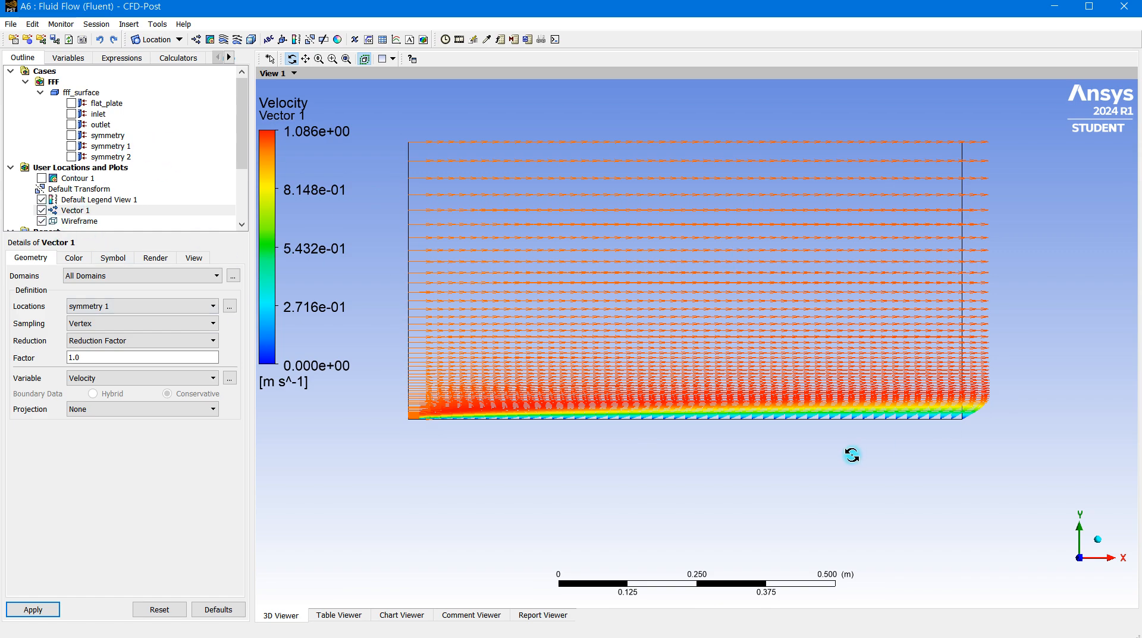
{"action": "scroll", "coordinate": [852, 455], "scroll_direction": "up", "scroll_amount": 2}
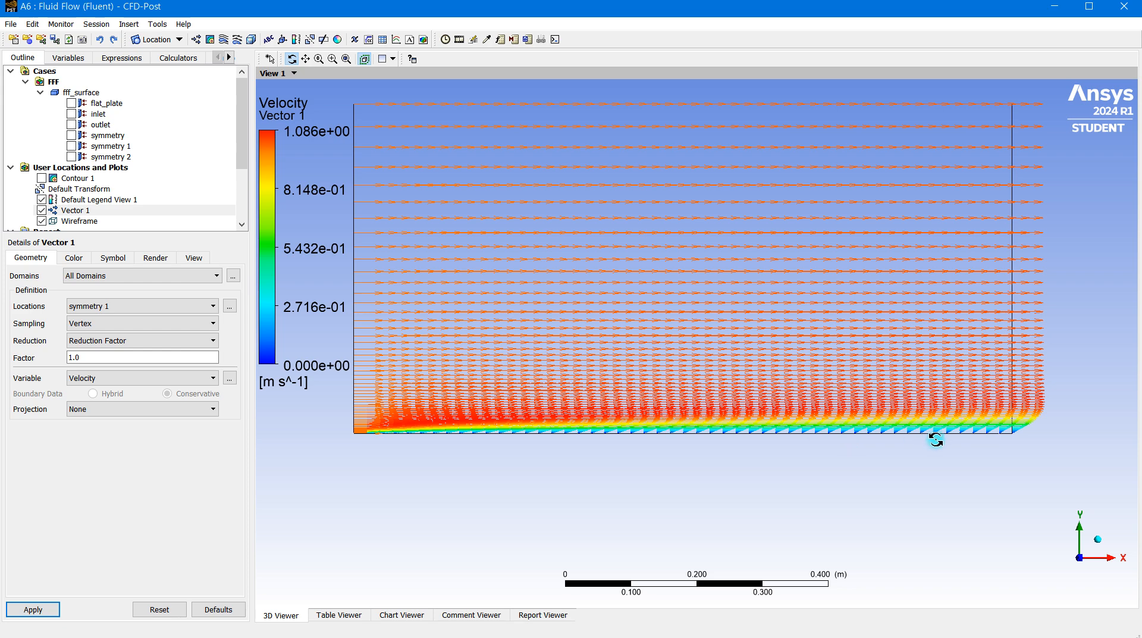
{"action": "scroll", "coordinate": [936, 439], "scroll_direction": "up", "scroll_amount": 1}
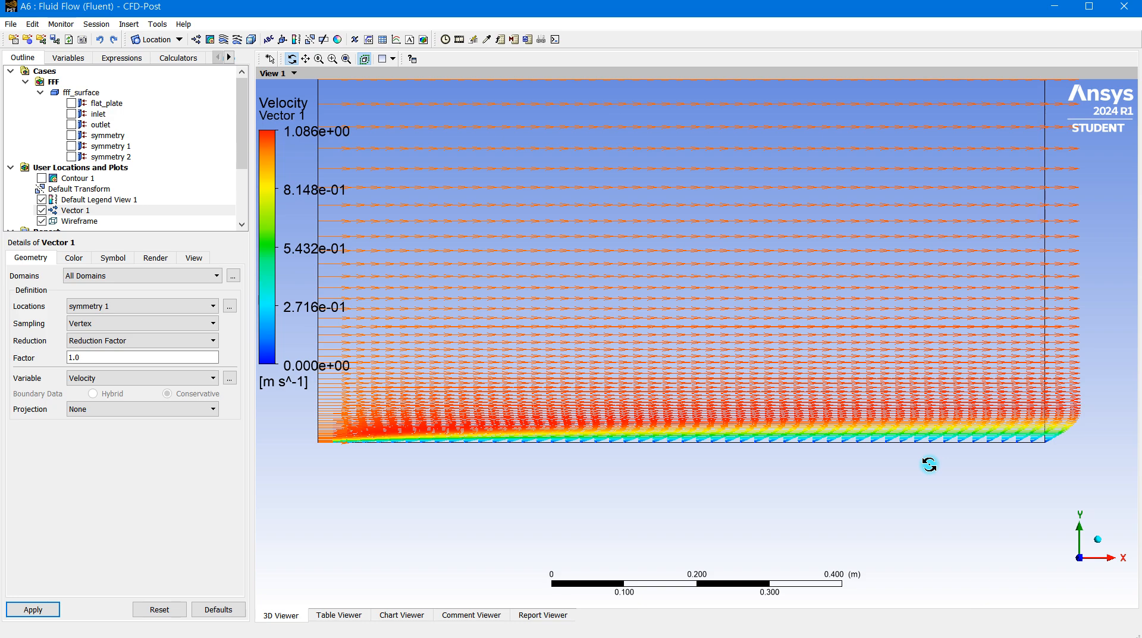
{"action": "scroll", "coordinate": [929, 464], "scroll_direction": "down", "scroll_amount": 3}
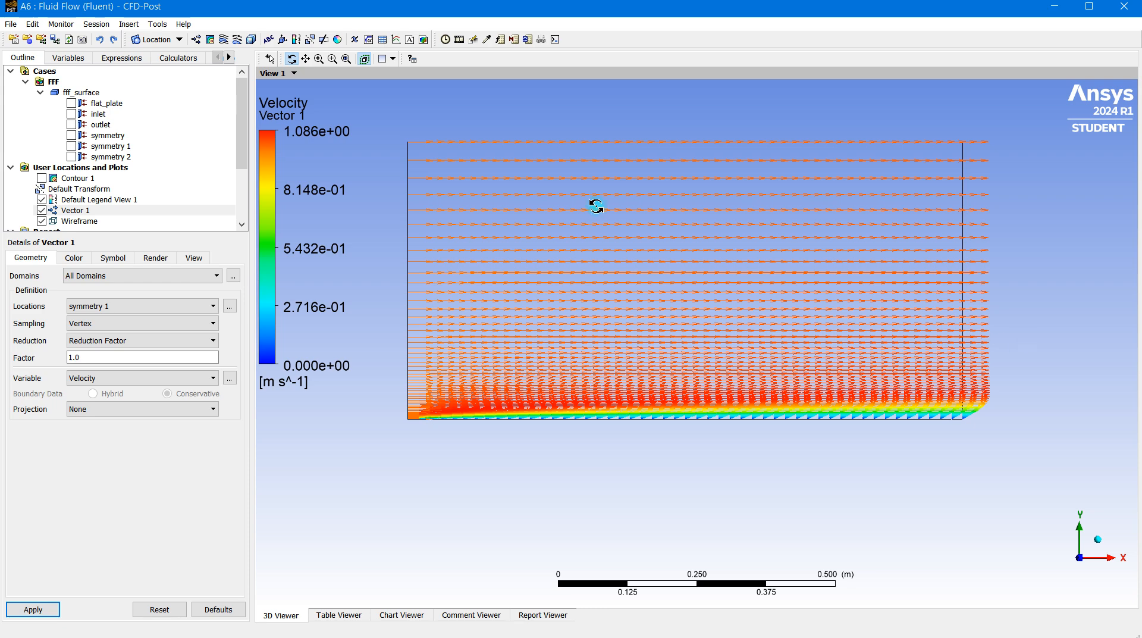
{"action": "scroll", "coordinate": [612, 270], "scroll_direction": "down", "scroll_amount": 3}
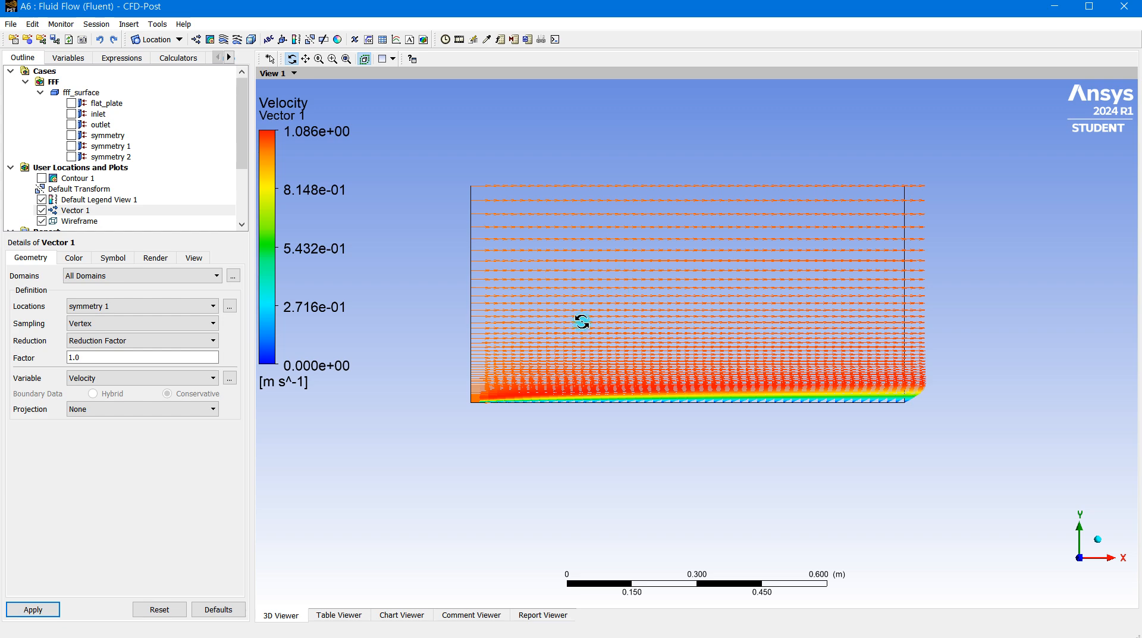
{"action": "scroll", "coordinate": [821, 395], "scroll_direction": "up", "scroll_amount": 2}
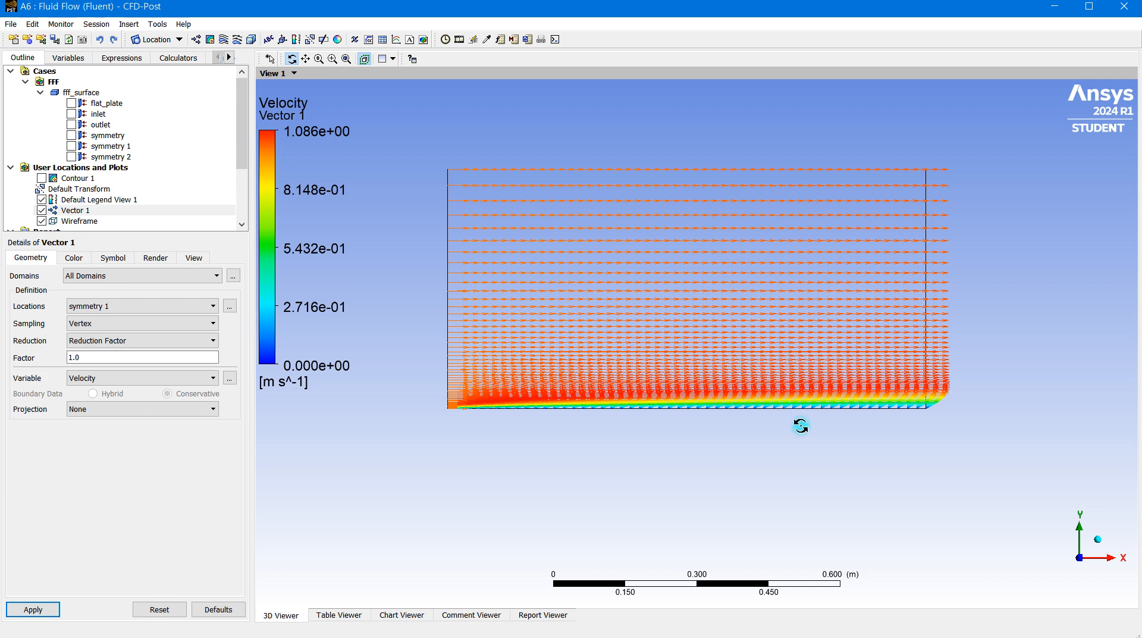
{"action": "scroll", "coordinate": [901, 416], "scroll_direction": "up", "scroll_amount": 2}
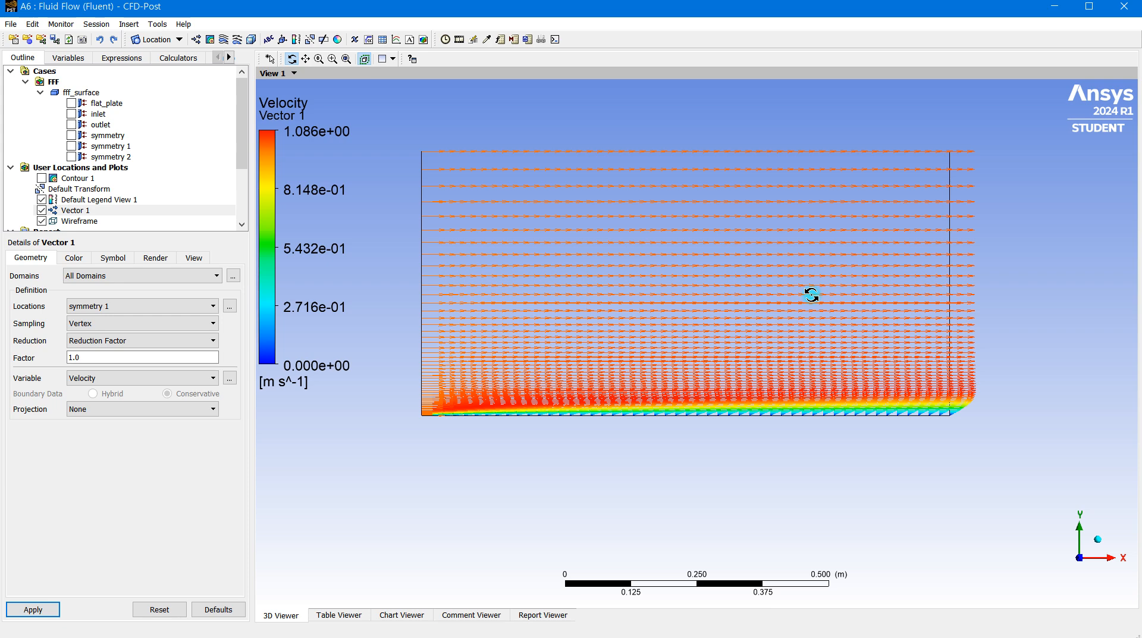
{"action": "scroll", "coordinate": [556, 209], "scroll_direction": "down", "scroll_amount": 2}
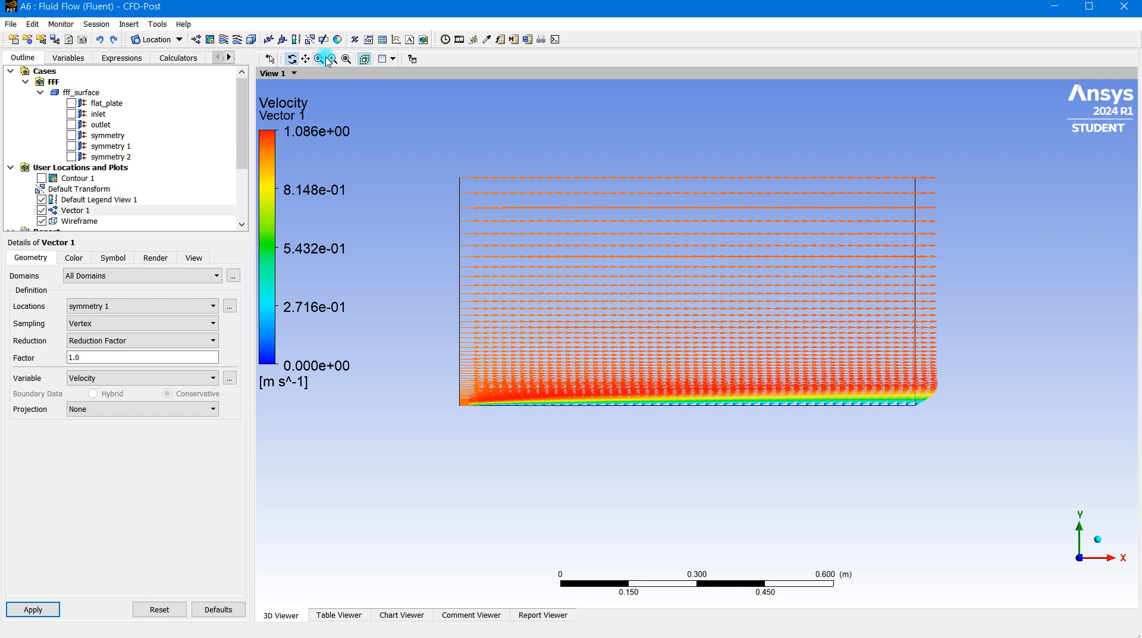
Hide the vector plot and insert a new chart named Chart 1.
{"action": "left_click", "coordinate": [42, 208]}
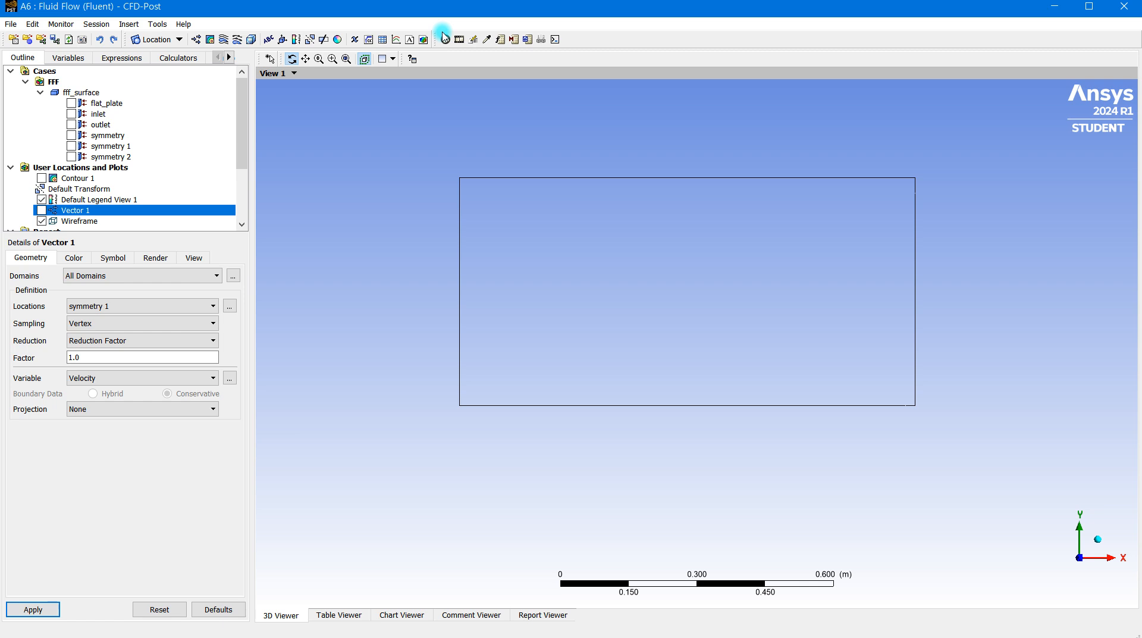
{"action": "left_click", "coordinate": [395, 41]}
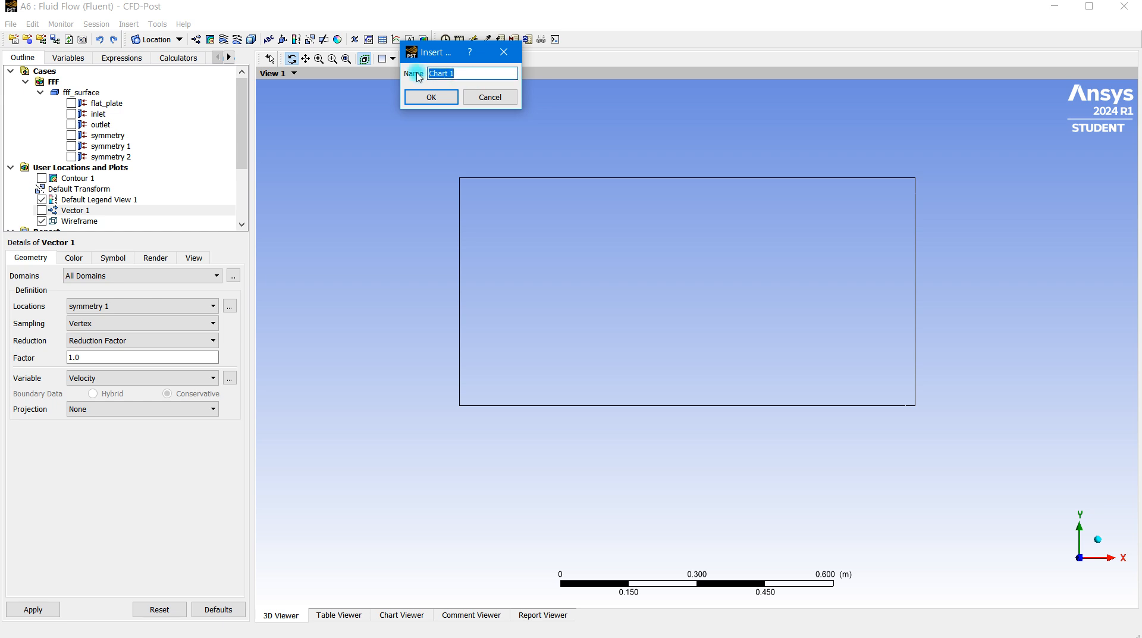
{"action": "left_click", "coordinate": [433, 100]}
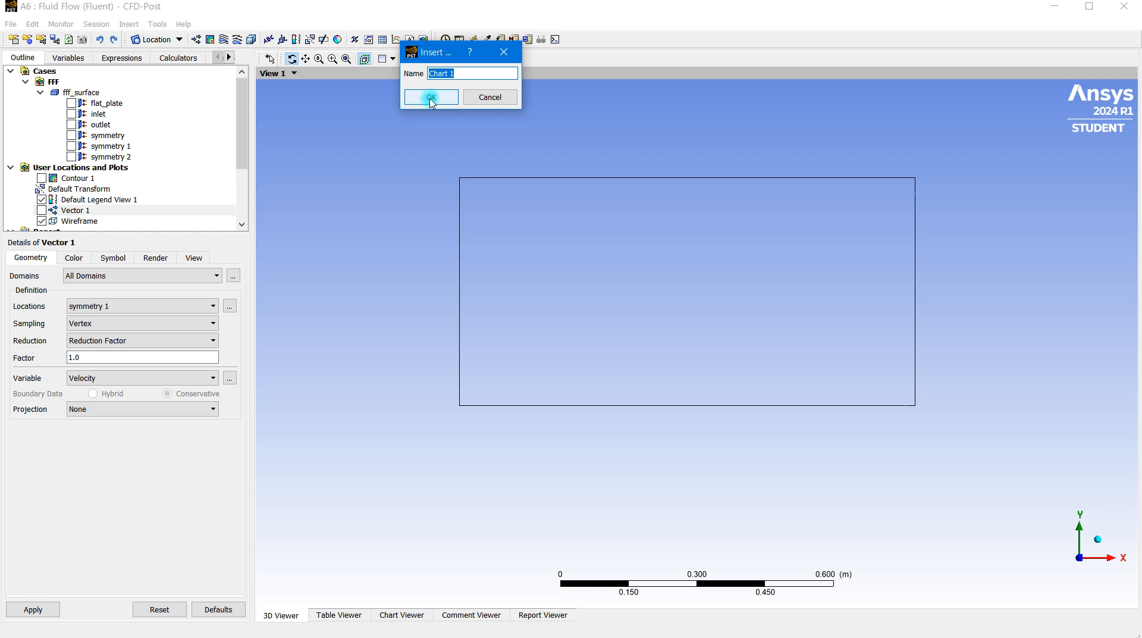
Create Chart 1 and check which locations are available as the source for its first data series.
{"action": "left_click", "coordinate": [430, 99]}
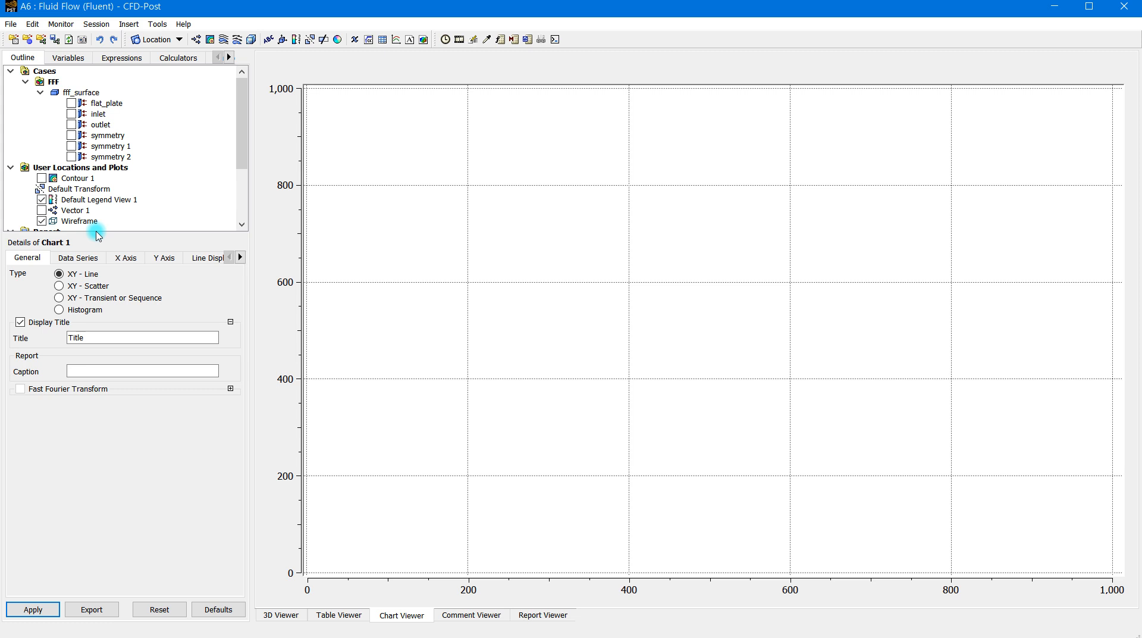
{"action": "double_click", "coordinate": [89, 338]}
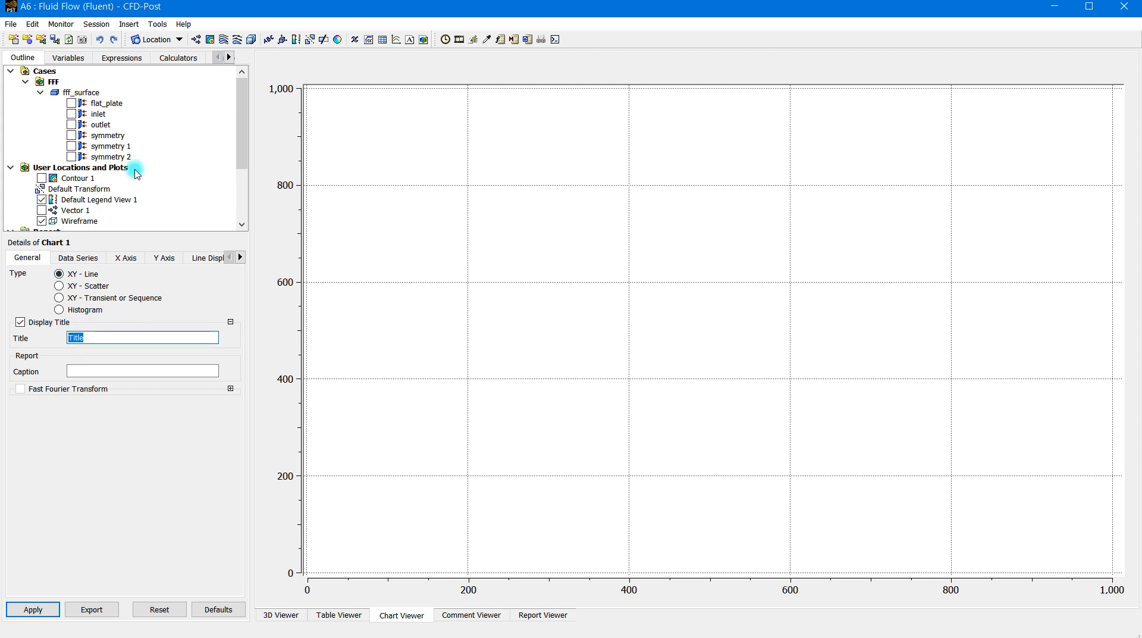
{"action": "left_click", "coordinate": [215, 303]}
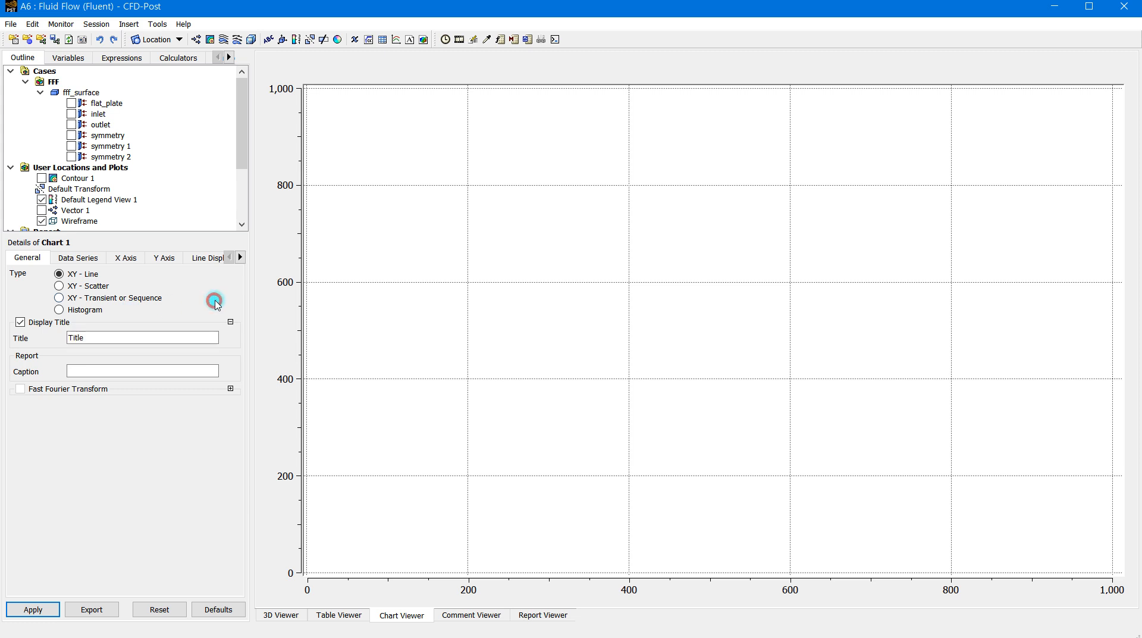
{"action": "scroll", "coordinate": [126, 185], "scroll_direction": "down", "scroll_amount": 3}
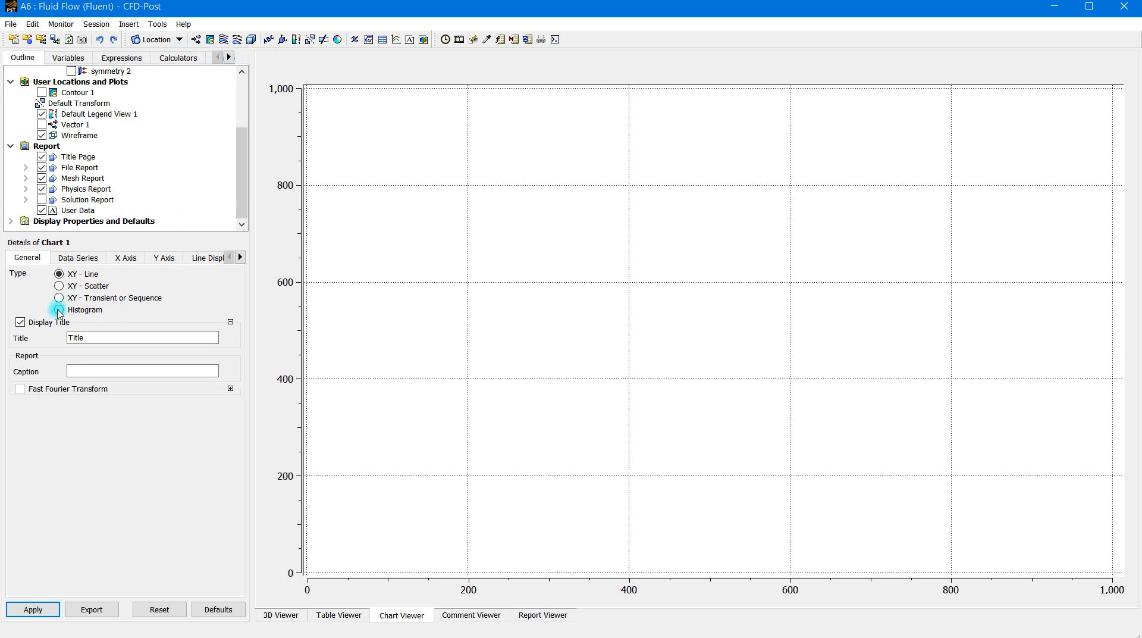
{"action": "left_click", "coordinate": [85, 257]}
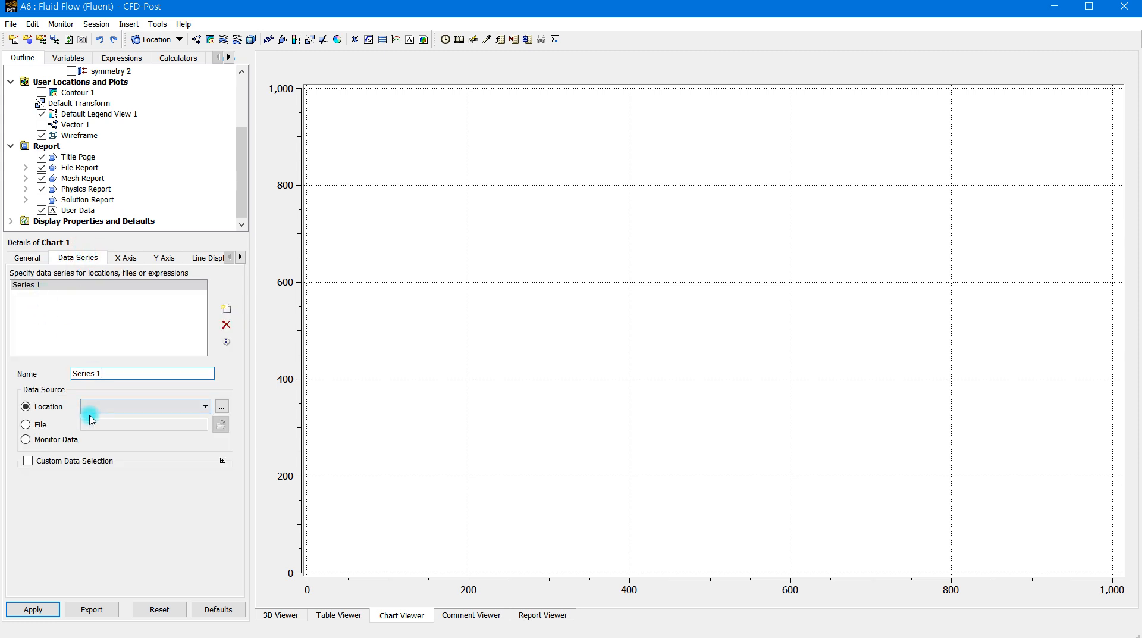
{"action": "left_click", "coordinate": [135, 406]}
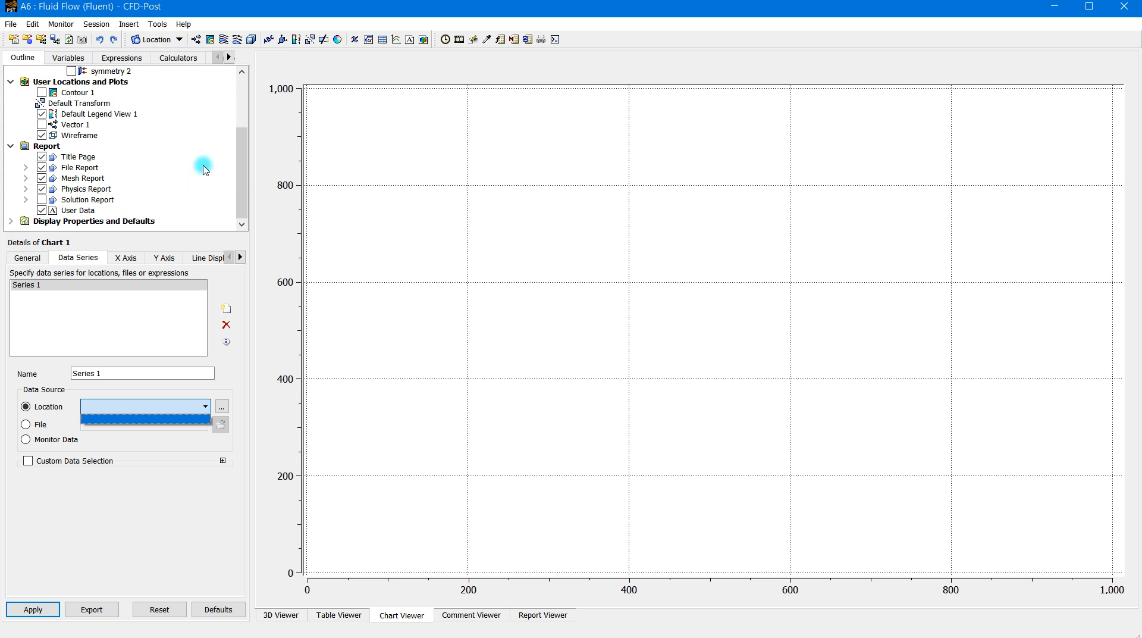
Return to the 3D view and insert a line location named out.
{"action": "left_click", "coordinate": [180, 43]}
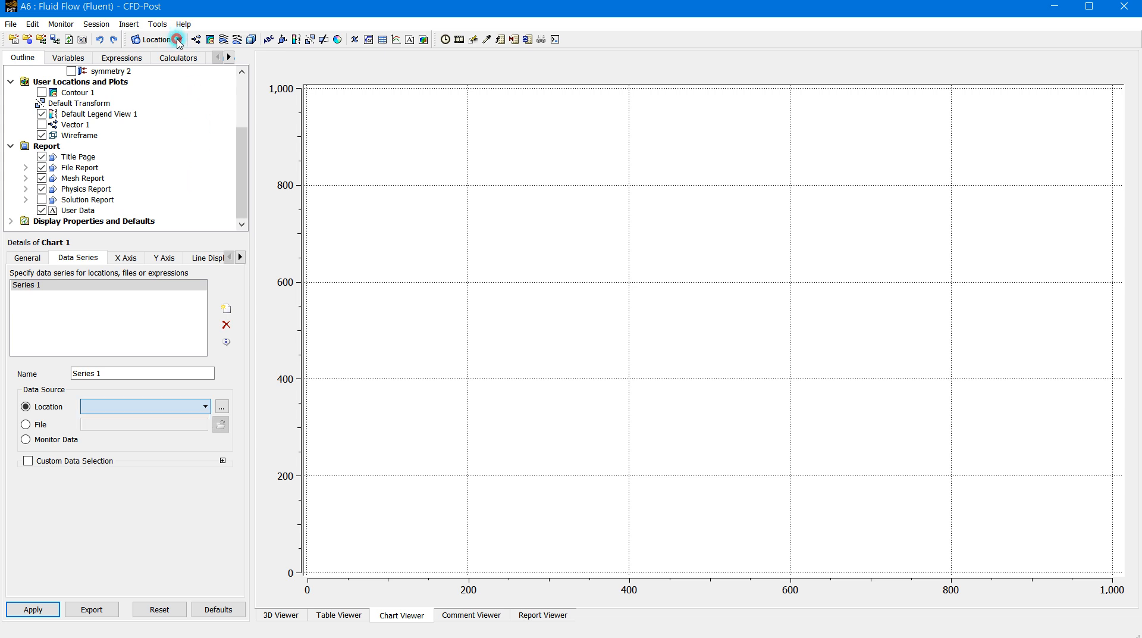
{"action": "left_click", "coordinate": [284, 615]}
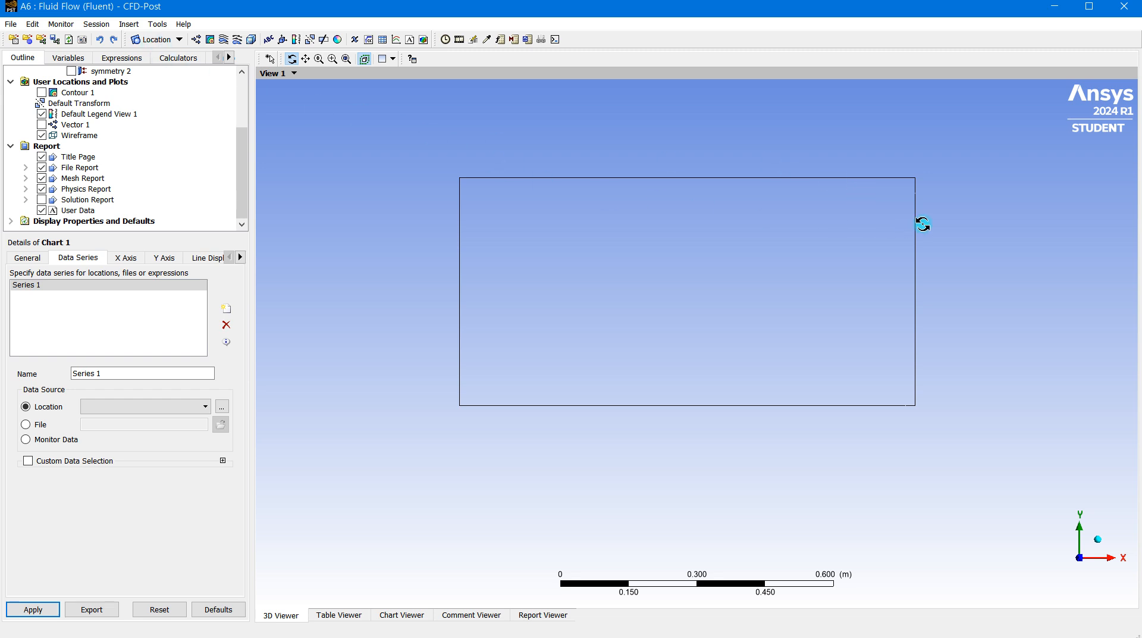
{"action": "left_click", "coordinate": [177, 40]}
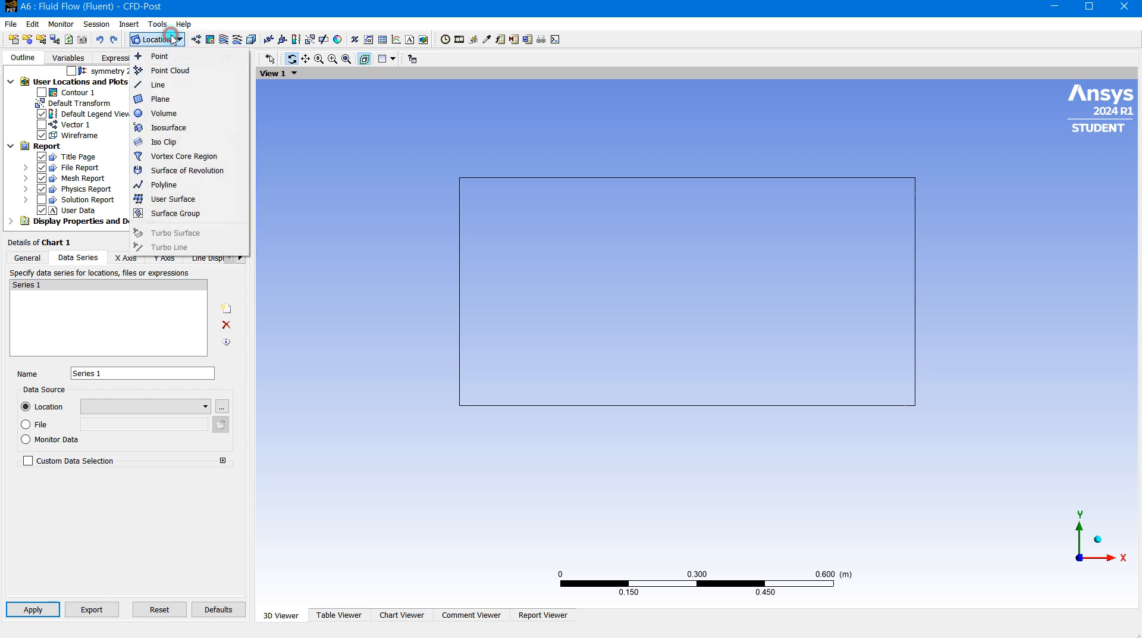
{"action": "left_click", "coordinate": [167, 89]}
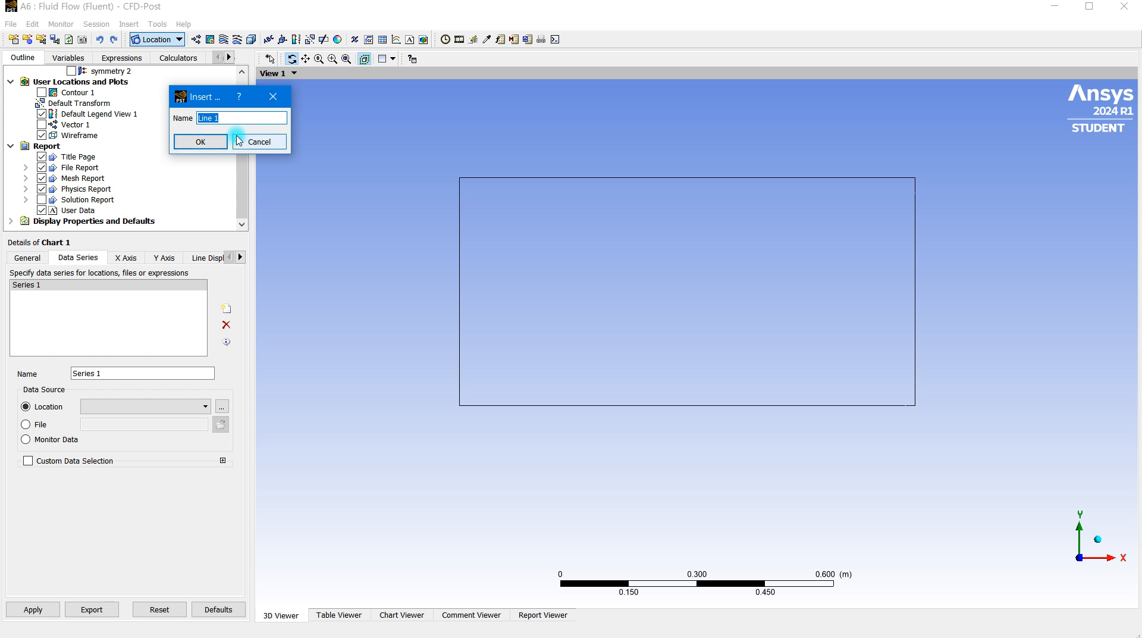
{"action": "type", "text": "outlet"}
{"action": "key", "text": "Return"}
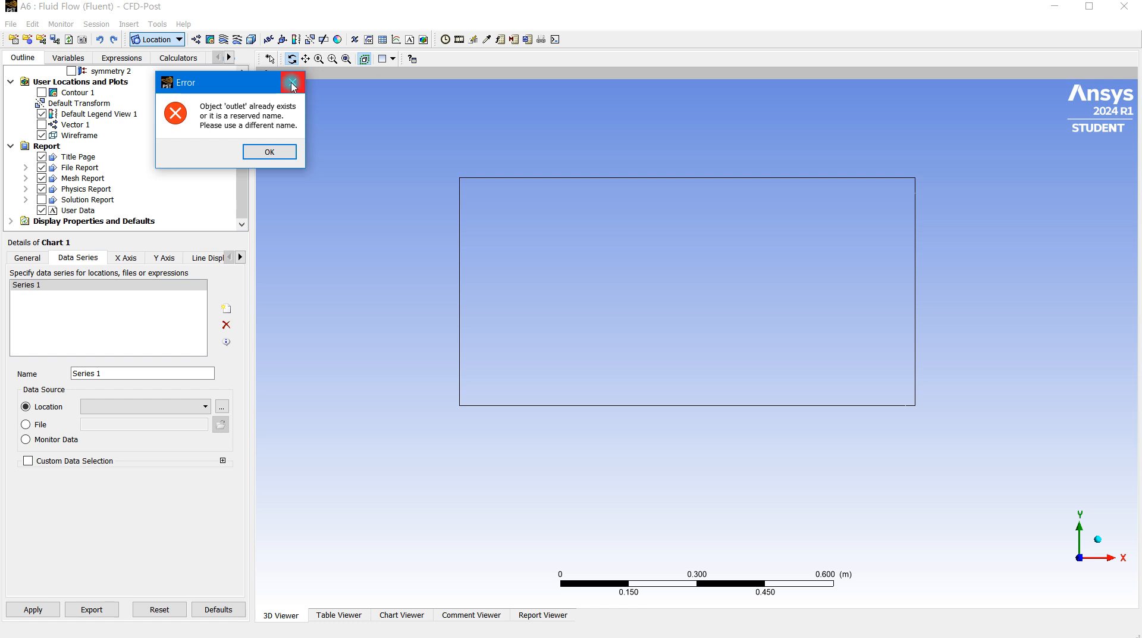
{"action": "left_click", "coordinate": [291, 148]}
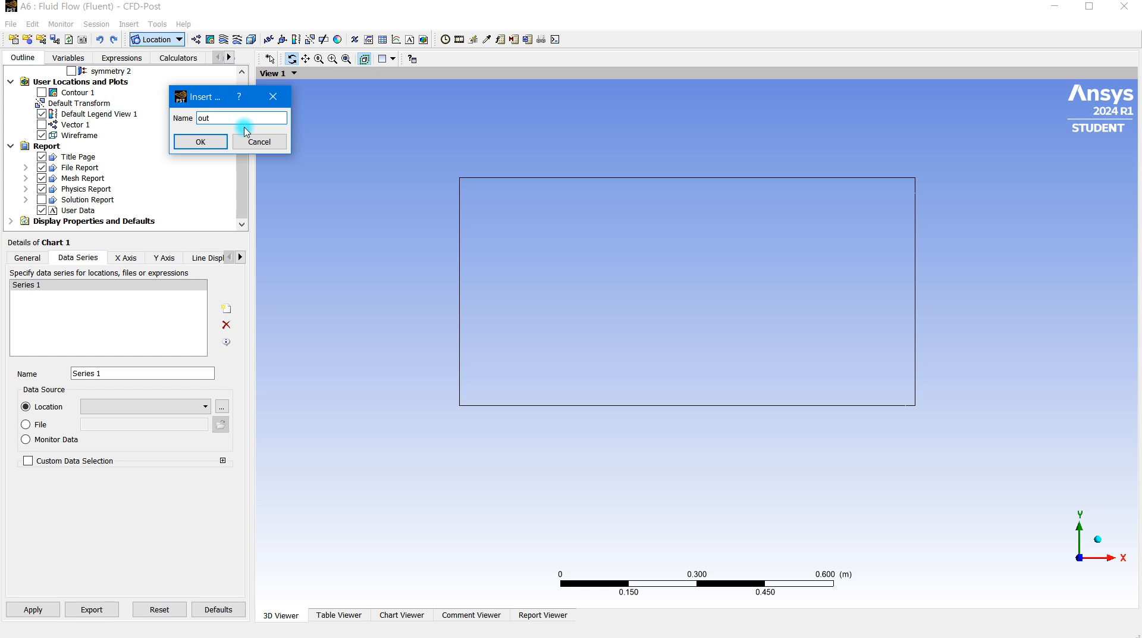
{"action": "type", "text": "le"}
{"action": "key", "text": "BackSpace"}
{"action": "left_click", "coordinate": [207, 142]}
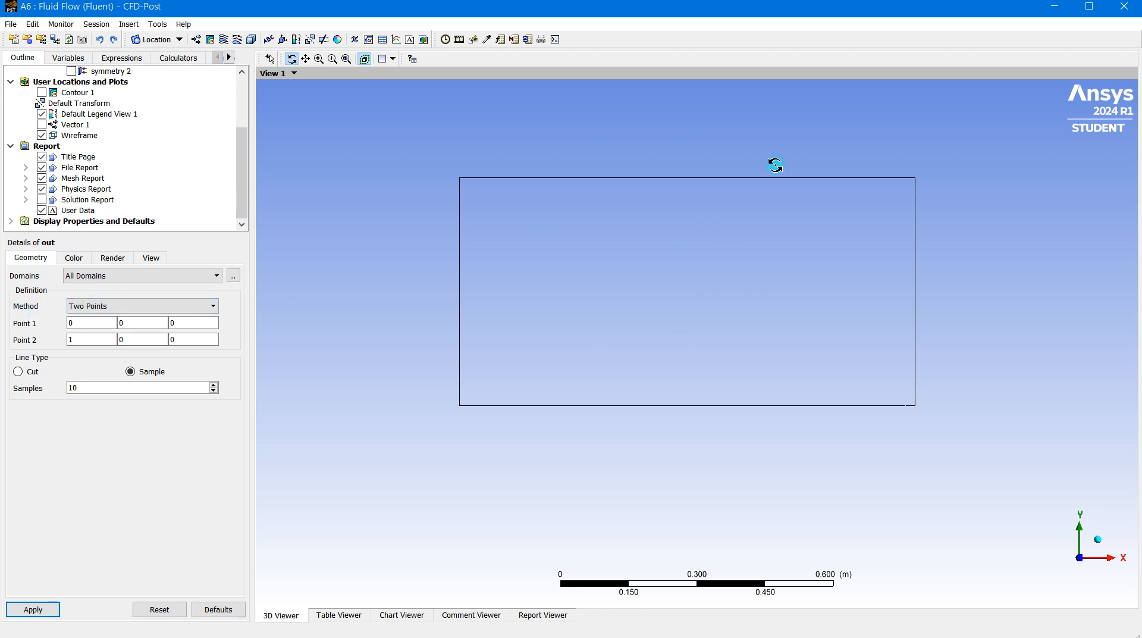
Define line out by two points, (1, 0, 0) and (1, 0.5, 0), with 50 samples, and apply it.
{"action": "left_click", "coordinate": [171, 307]}
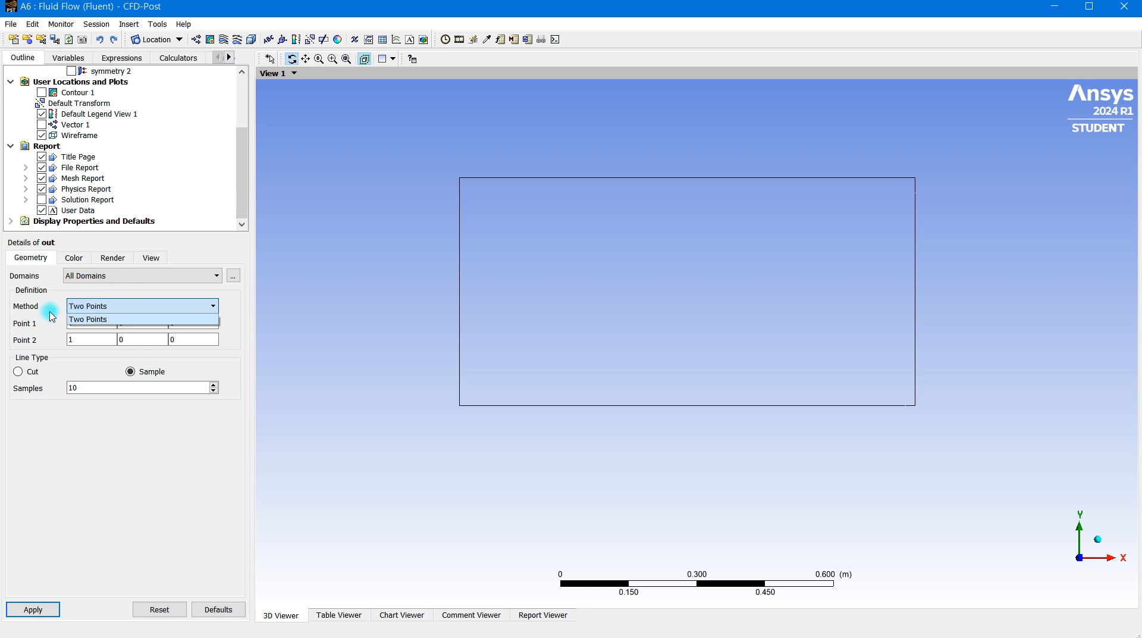
{"action": "left_click", "coordinate": [123, 302]}
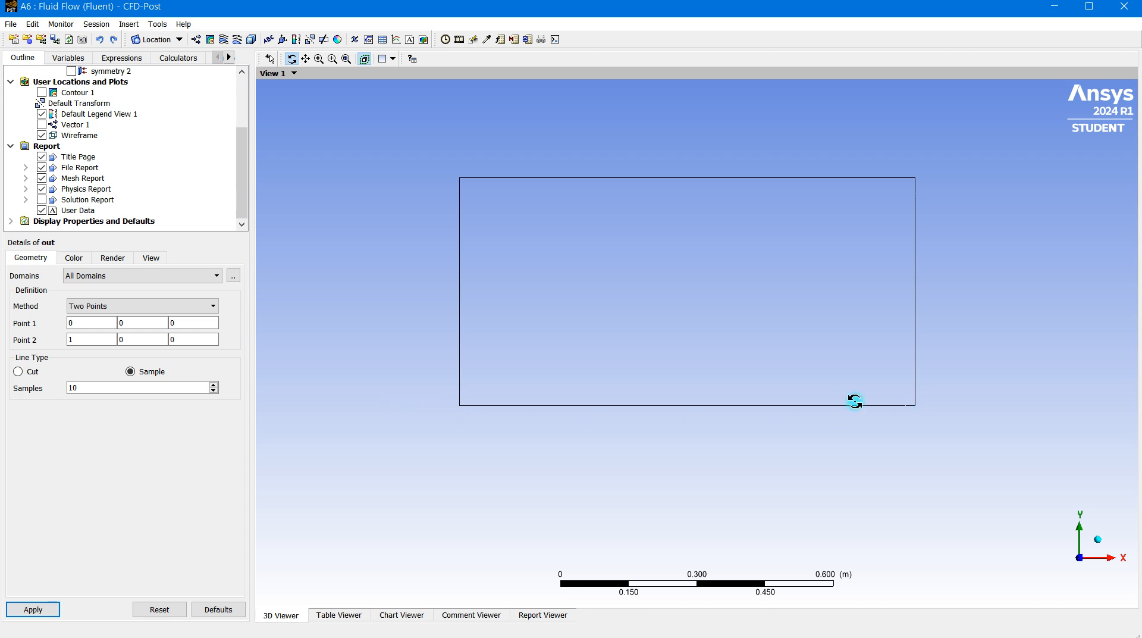
{"action": "left_click", "coordinate": [77, 325]}
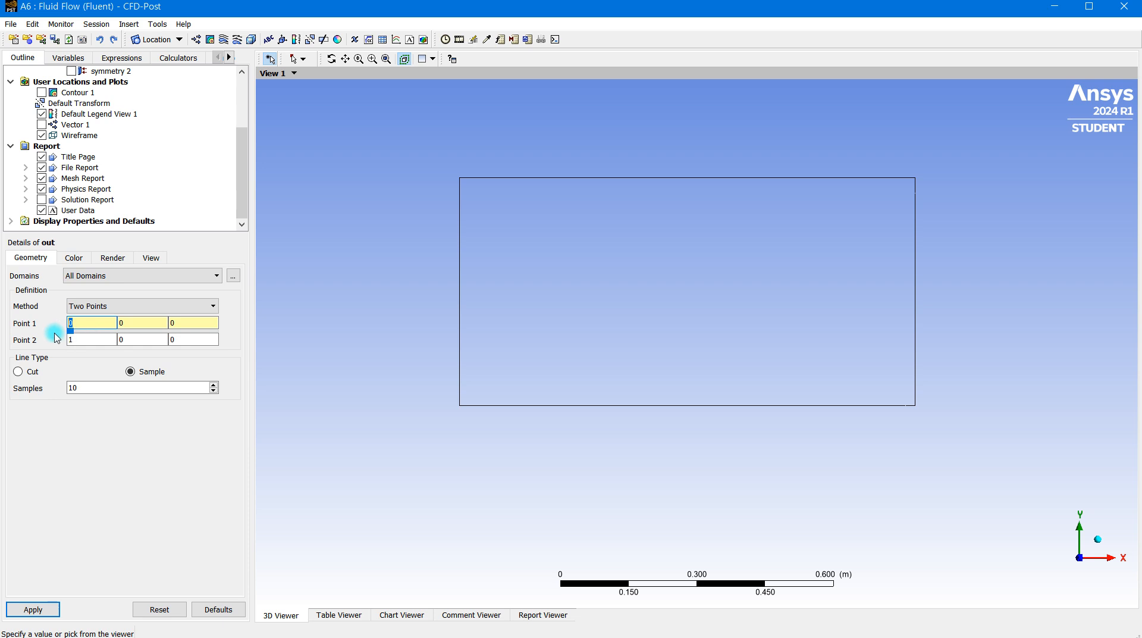
{"action": "type", "text": "1"}
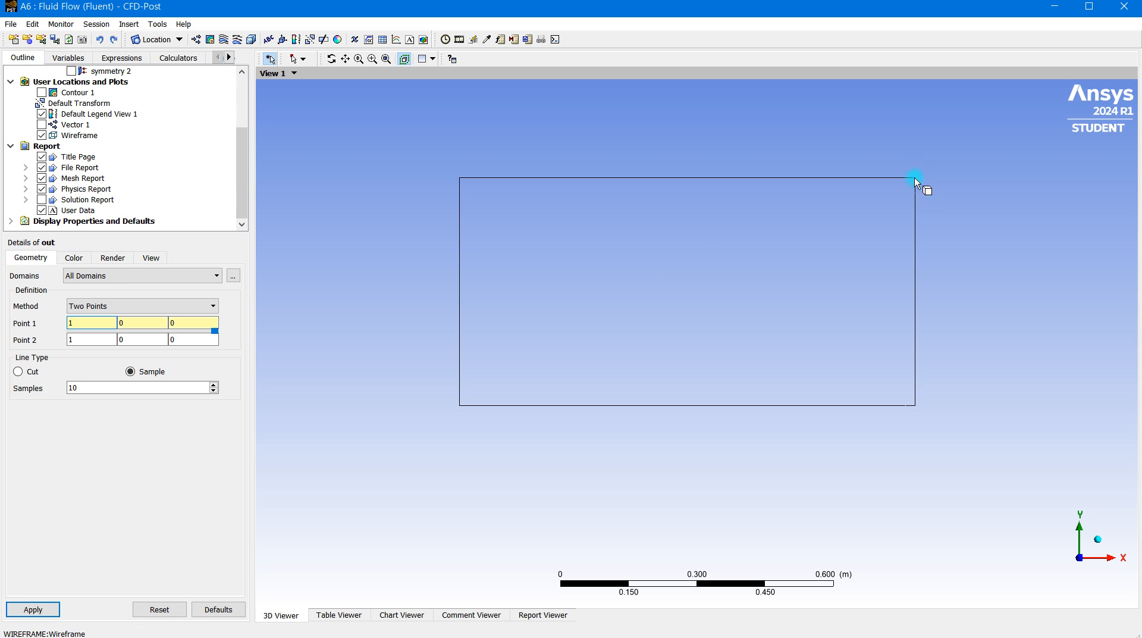
{"action": "left_click", "coordinate": [135, 338]}
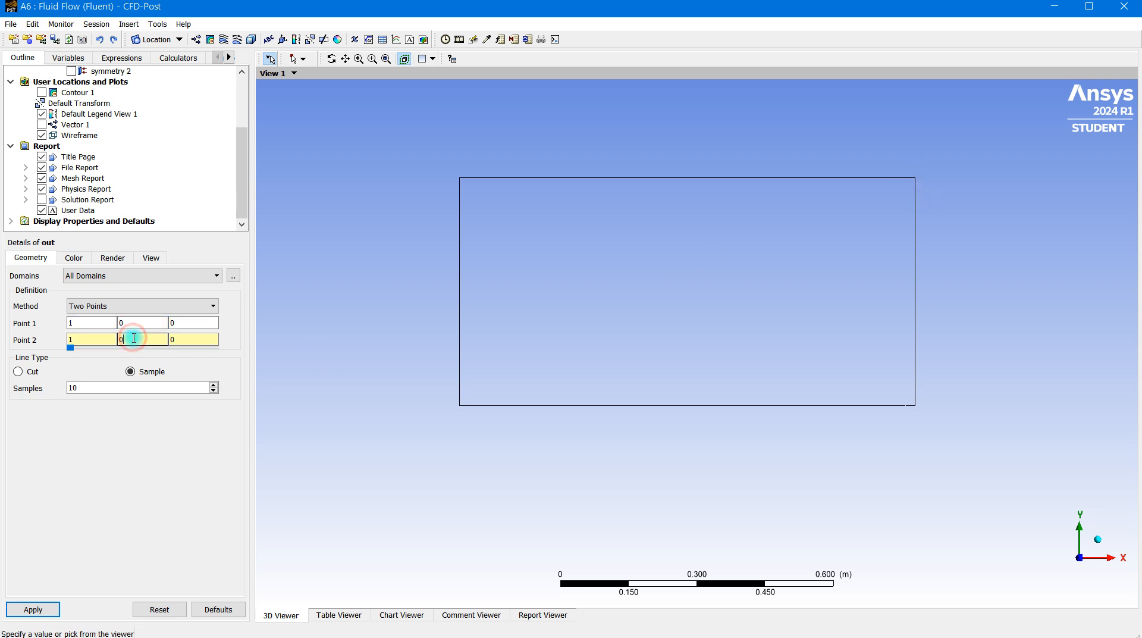
{"action": "type", "text": ".5"}
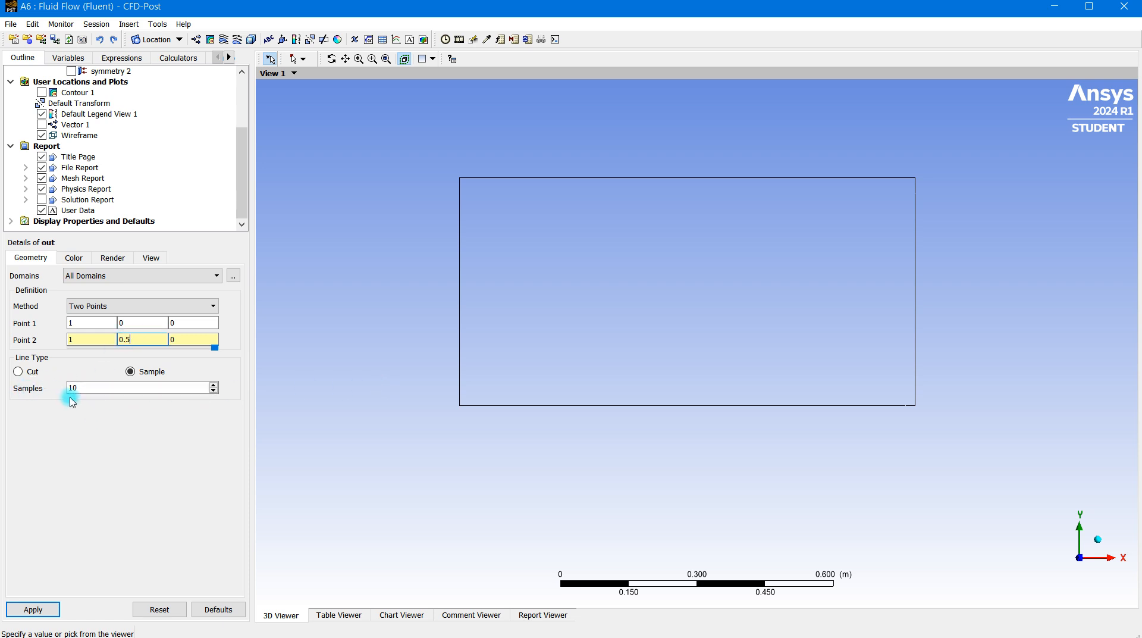
{"action": "left_click", "coordinate": [89, 386]}
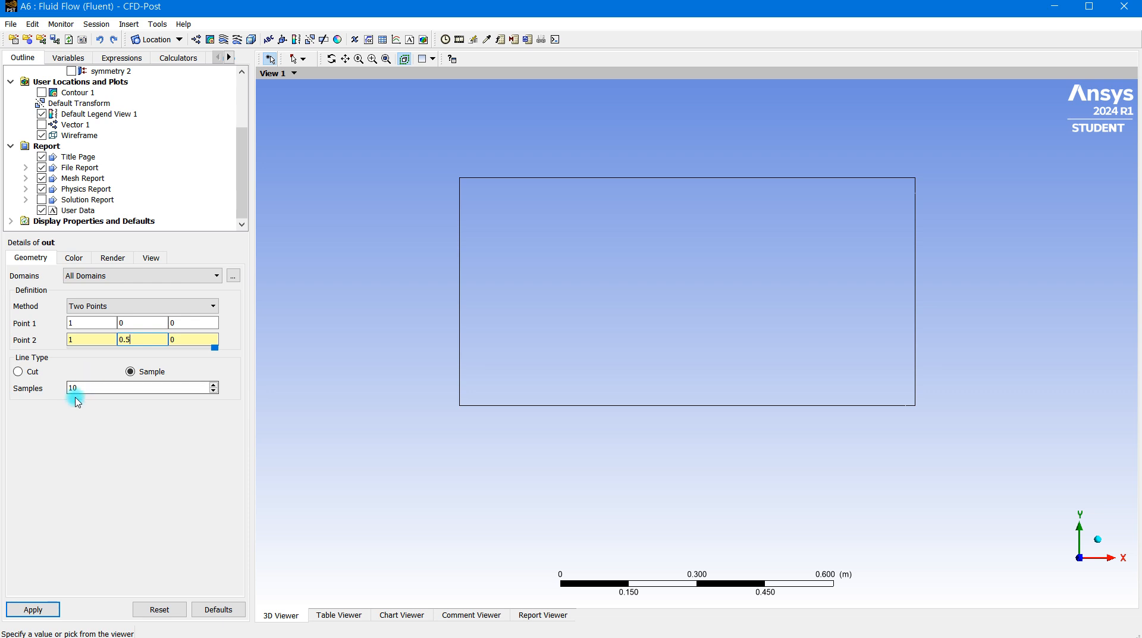
{"action": "double_click", "coordinate": [88, 387]}
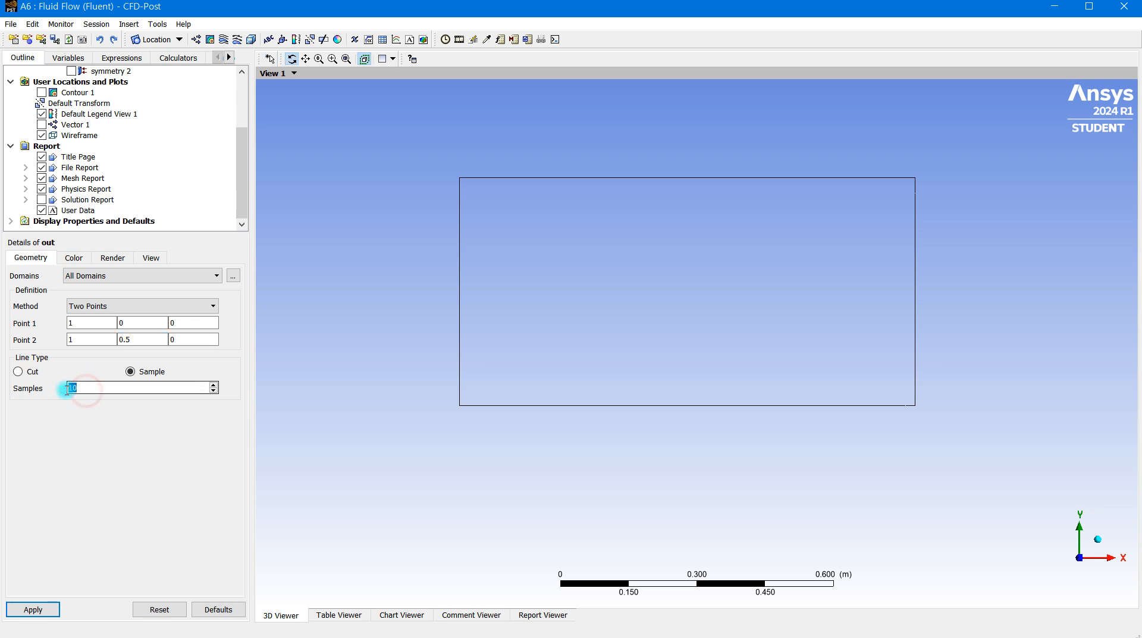
{"action": "type", "text": "50"}
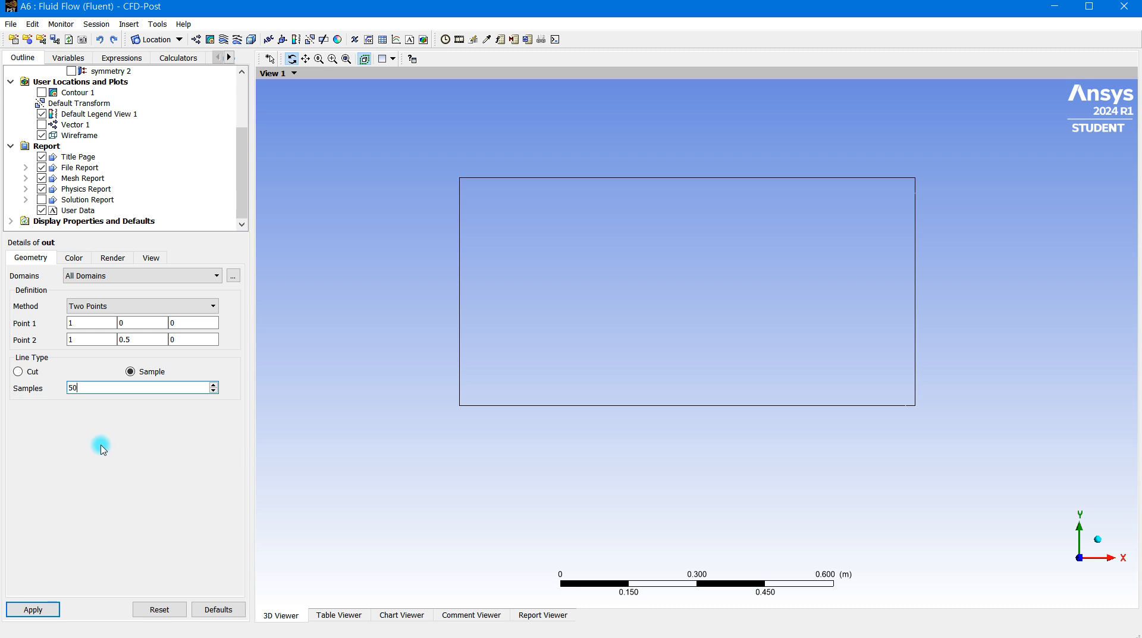
{"action": "left_click", "coordinate": [51, 609]}
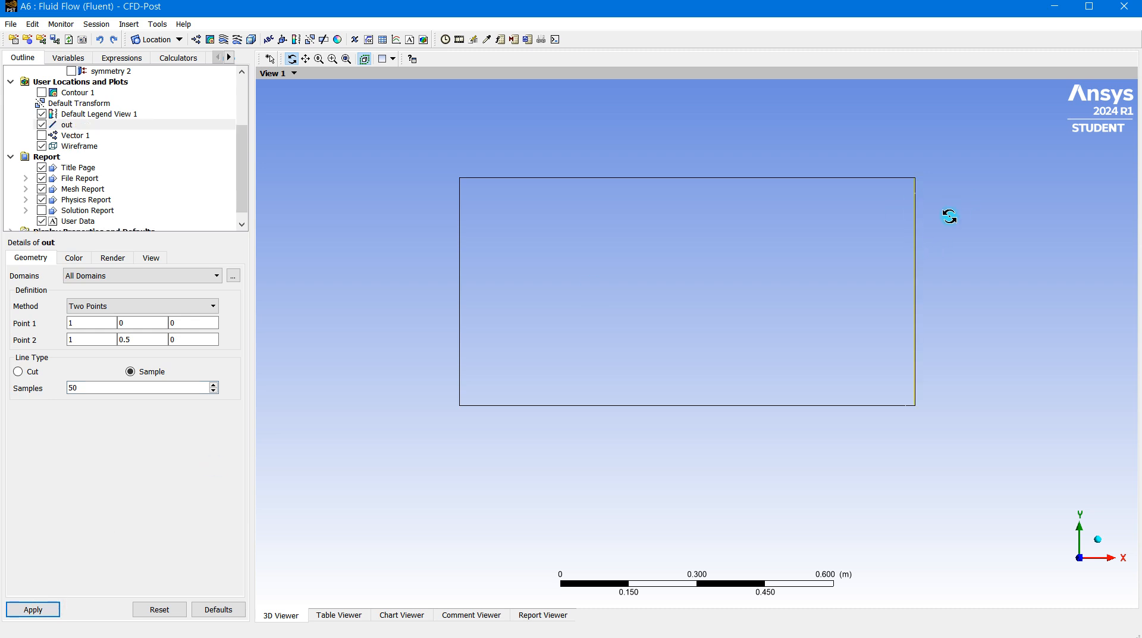
Check the out line's position at the outlet by temporarily hiding the wireframe, and show the wireframe again.
{"action": "left_click_drag", "start_coordinate": [847, 300], "coordinate": [688, 329]}
{"action": "scroll", "coordinate": [719, 328], "scroll_direction": "up", "scroll_amount": 3}
{"action": "scroll", "coordinate": [733, 338], "scroll_direction": "up", "scroll_amount": 2}
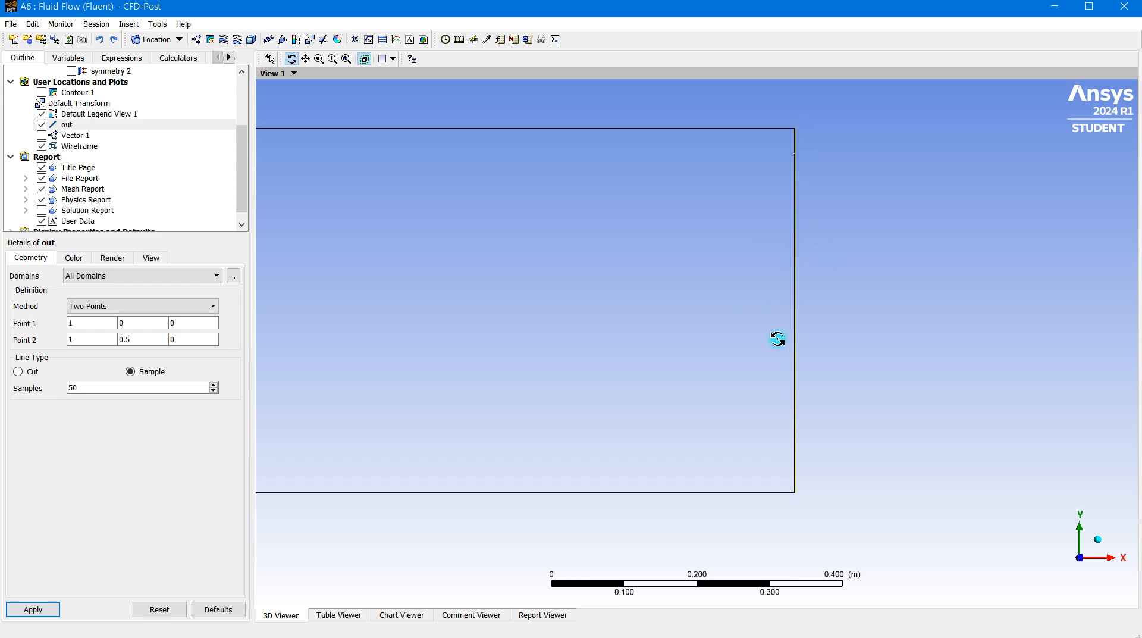
{"action": "left_click", "coordinate": [42, 146]}
{"action": "left_click", "coordinate": [42, 146]}
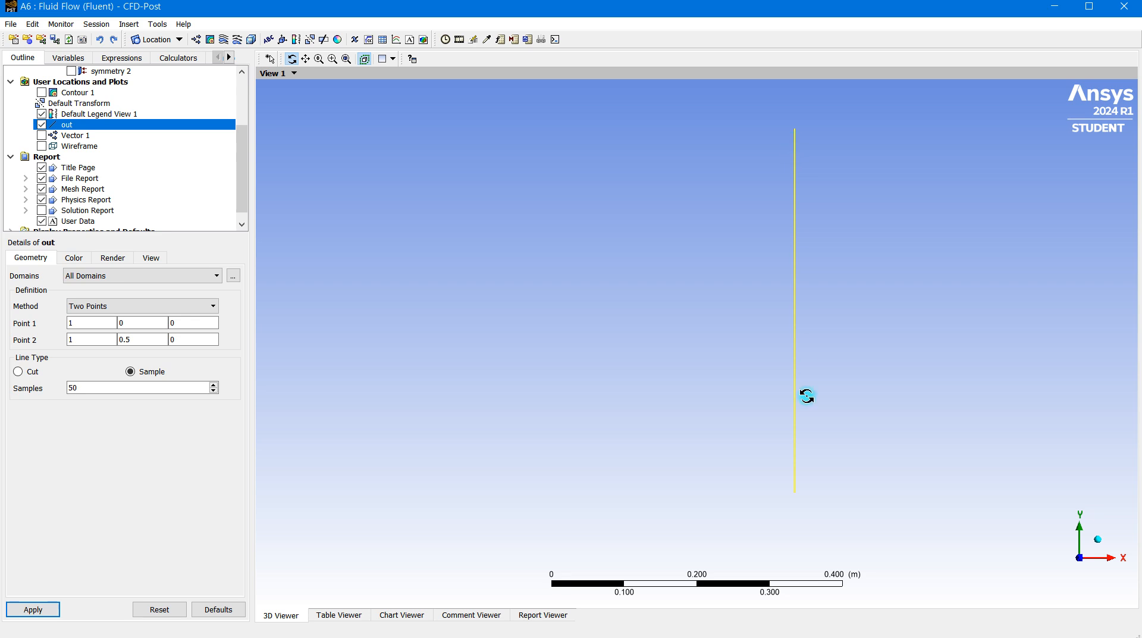
{"action": "left_click", "coordinate": [42, 146]}
{"action": "scroll", "coordinate": [632, 256], "scroll_direction": "down", "scroll_amount": 1}
{"action": "left_click_drag", "start_coordinate": [552, 335], "coordinate": [837, 342]}
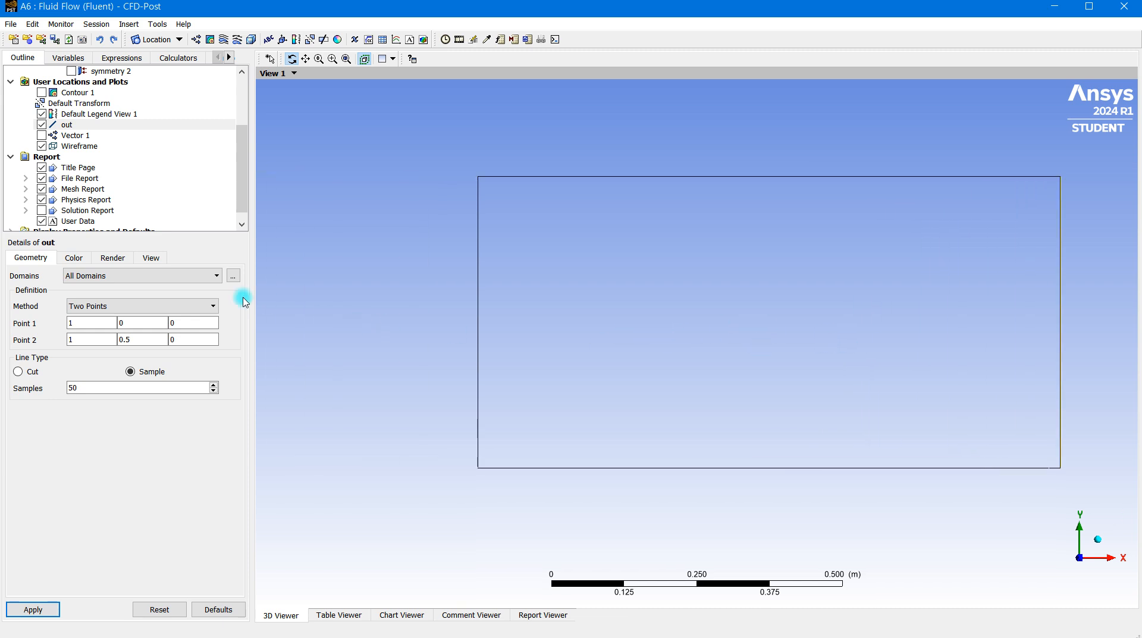
Insert a second line location named d025.
{"action": "left_click", "coordinate": [157, 39]}
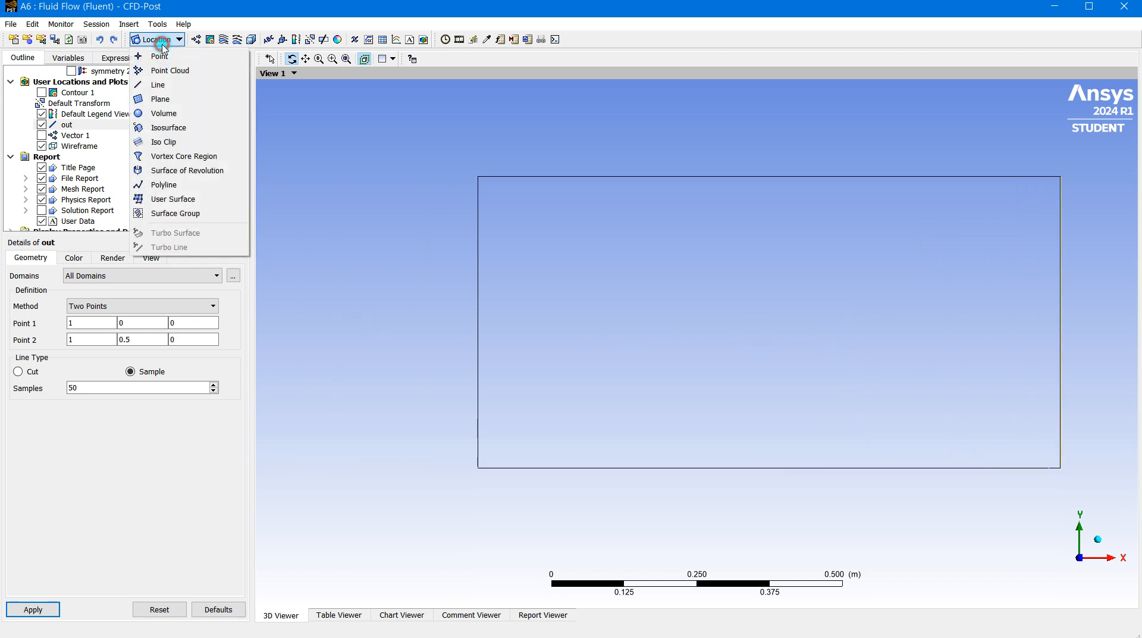
{"action": "left_click", "coordinate": [159, 85]}
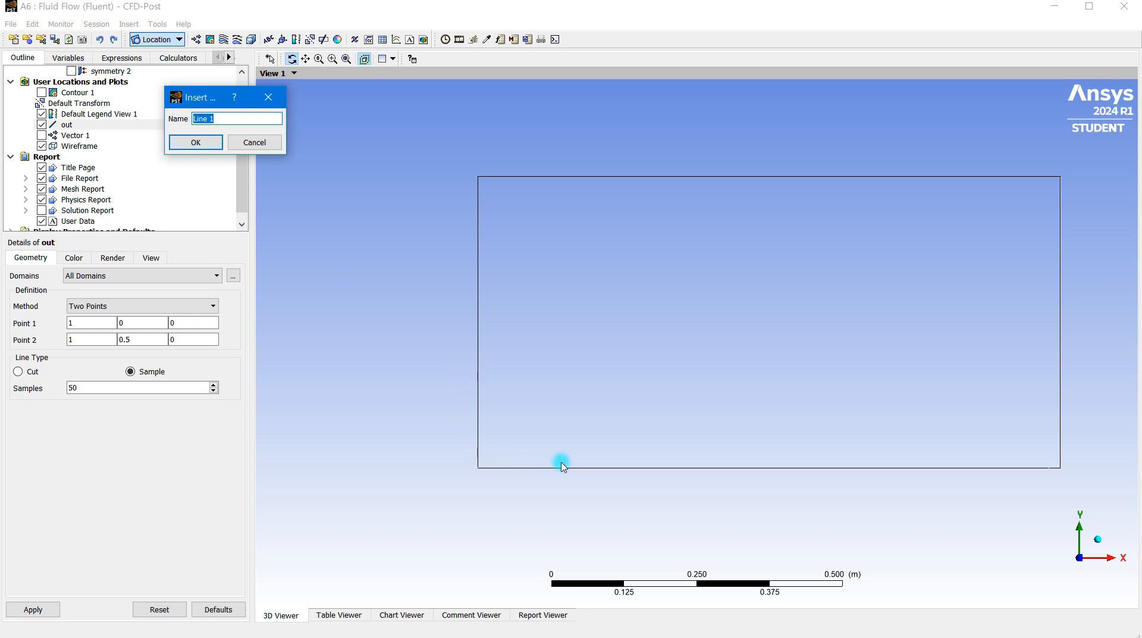
{"action": "key", "text": "BackSpace"}
{"action": "left_click", "coordinate": [224, 118]}
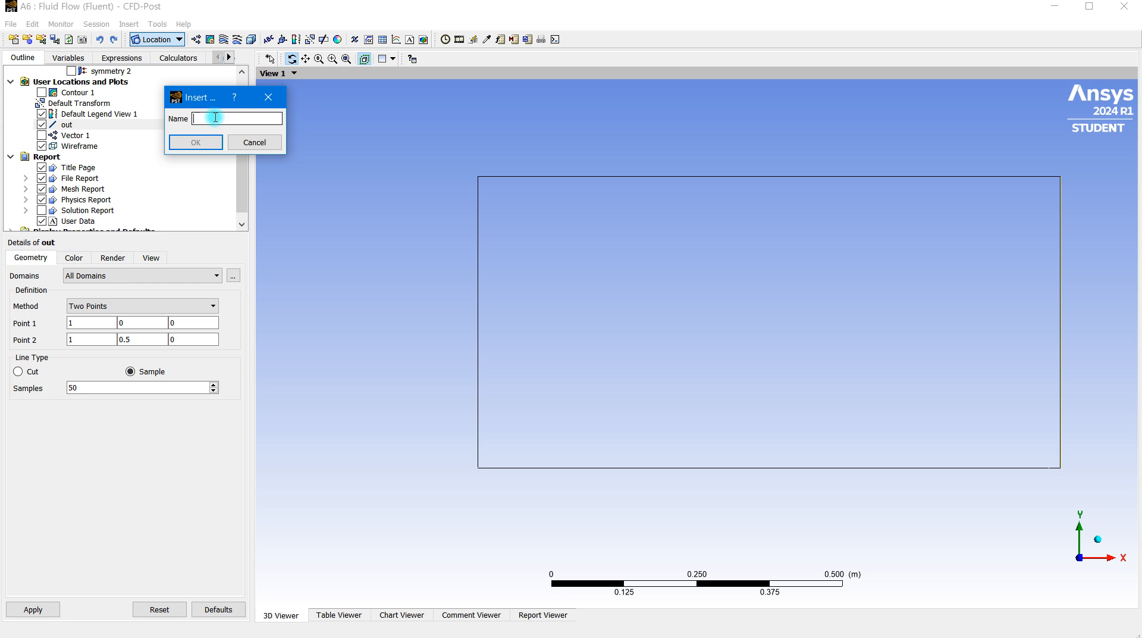
{"action": "type", "text": "m"}
{"action": "key", "text": "BackSpace"}
{"action": "type", "text": "d02"}
{"action": "type", "text": "5"}
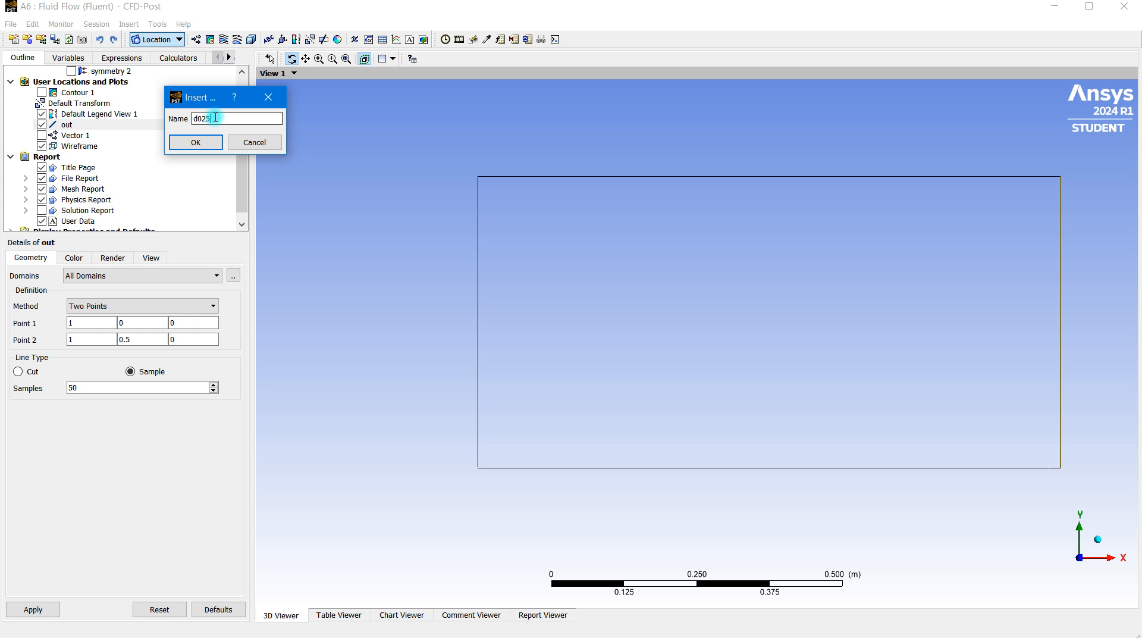
{"action": "left_click", "coordinate": [197, 143]}
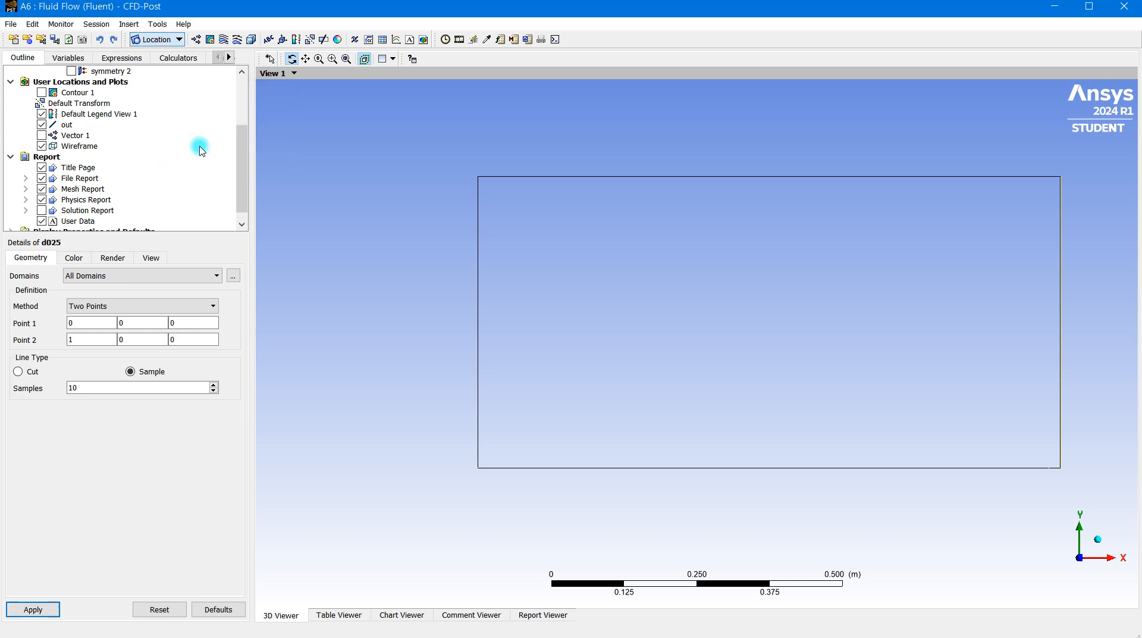
Define line d025 by two points, (0.25, 0, 0) and (0.25, 0.5, 0), with 50 samples, and apply it.
{"action": "double_click", "coordinate": [78, 324]}
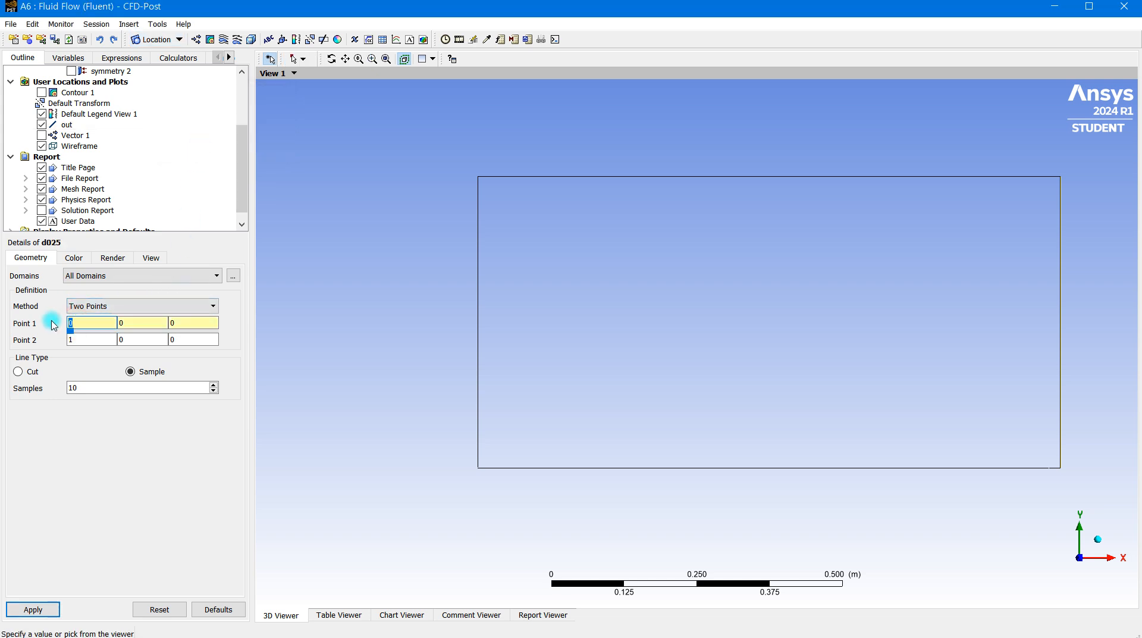
{"action": "key", "text": "BackSpace"}
{"action": "type", "text": "0.25"}
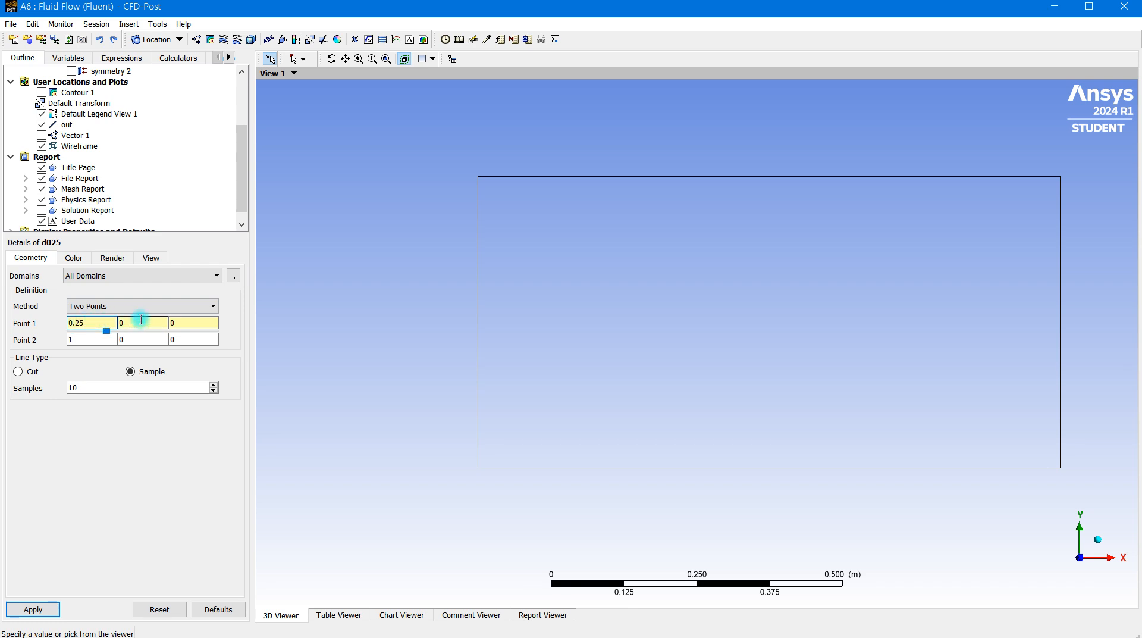
{"action": "left_click", "coordinate": [78, 340]}
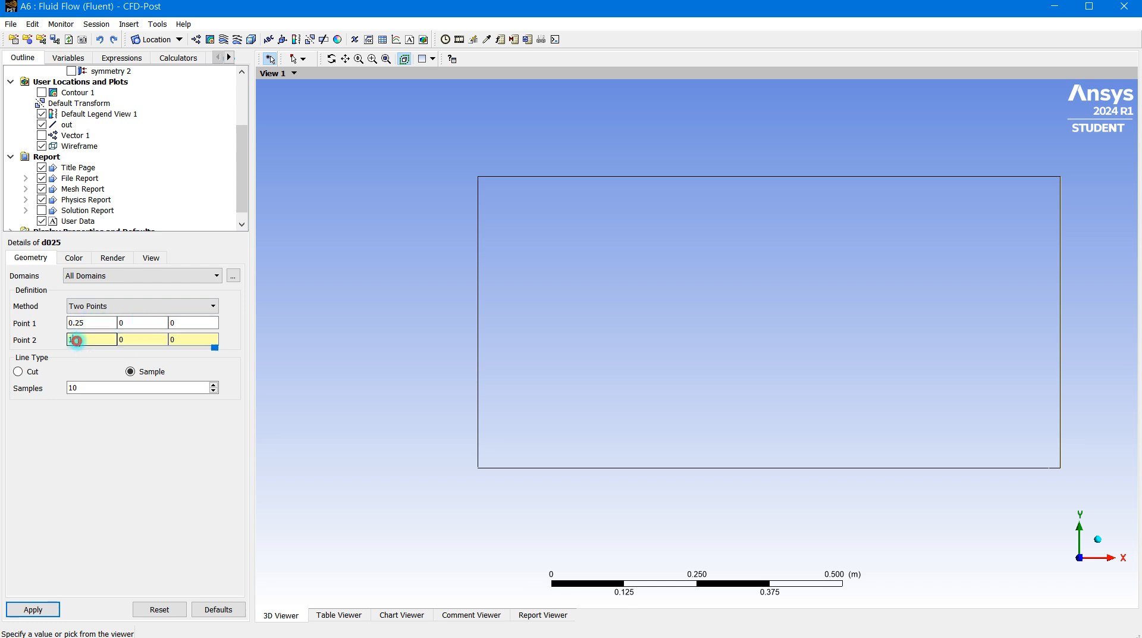
{"action": "type", "text": "0.25"}
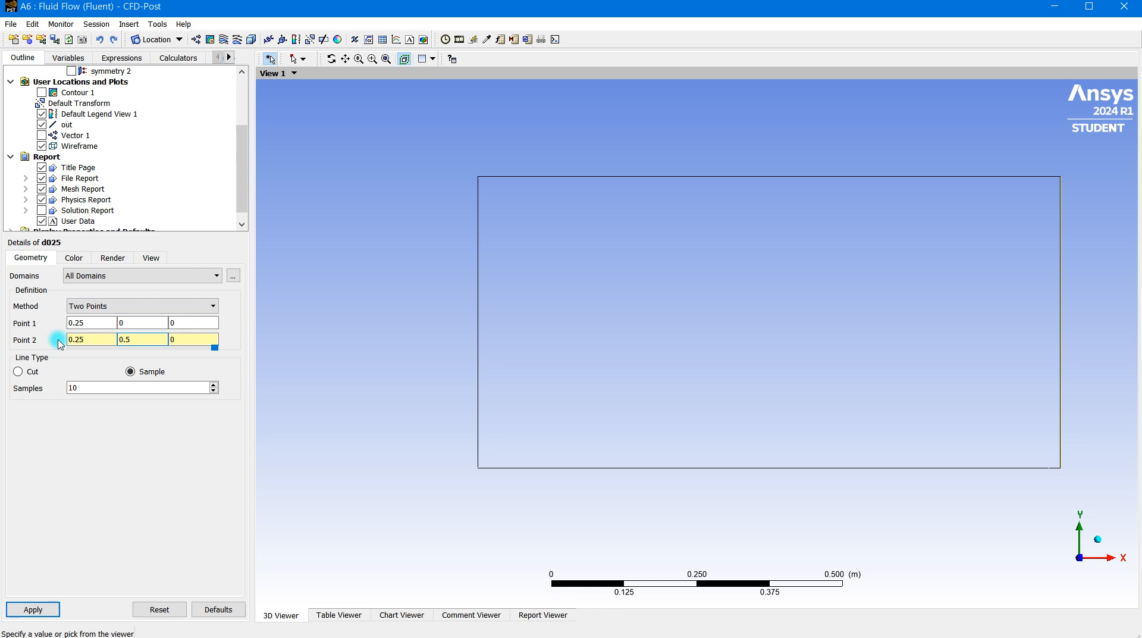
{"action": "double_click", "coordinate": [89, 387]}
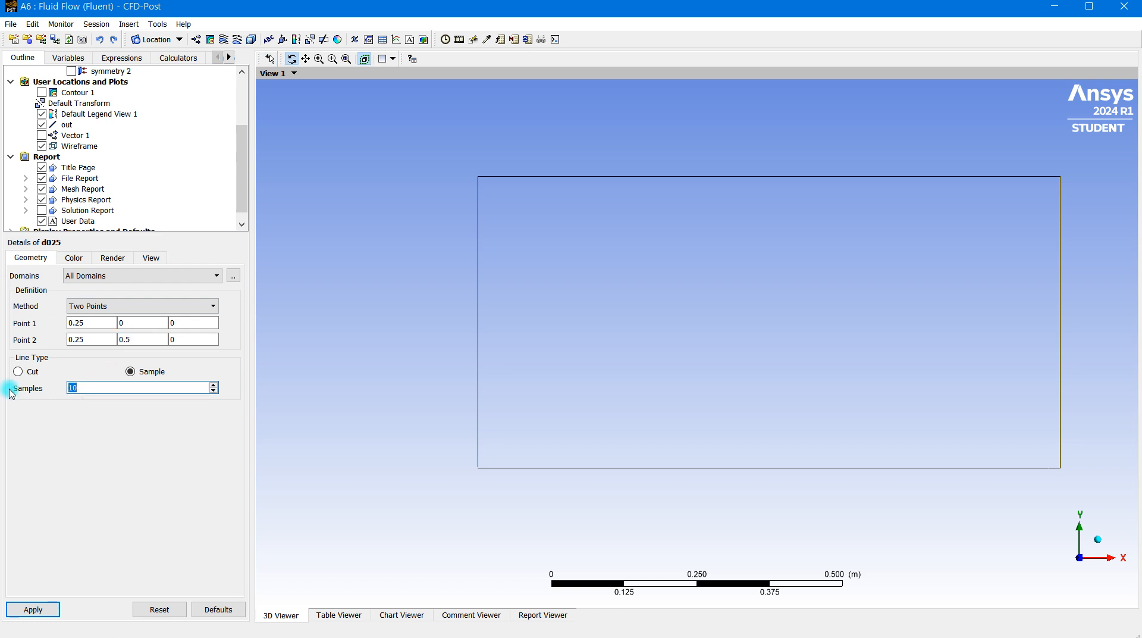
{"action": "type", "text": "50"}
{"action": "left_click", "coordinate": [42, 608]}
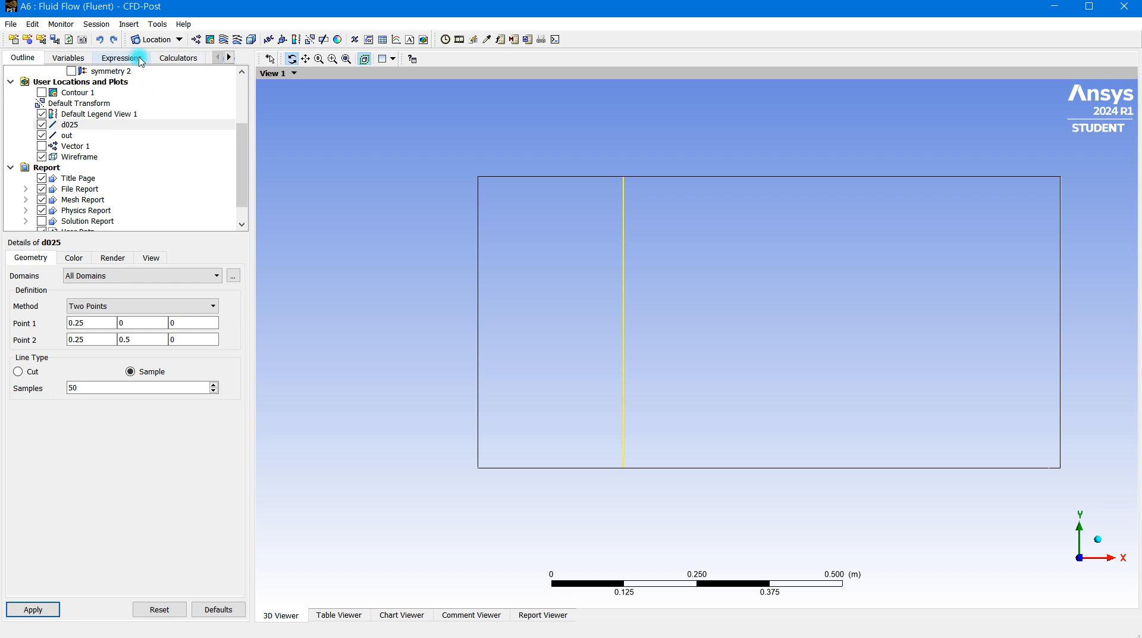
Insert a third line location named d05.
{"action": "left_click", "coordinate": [179, 39]}
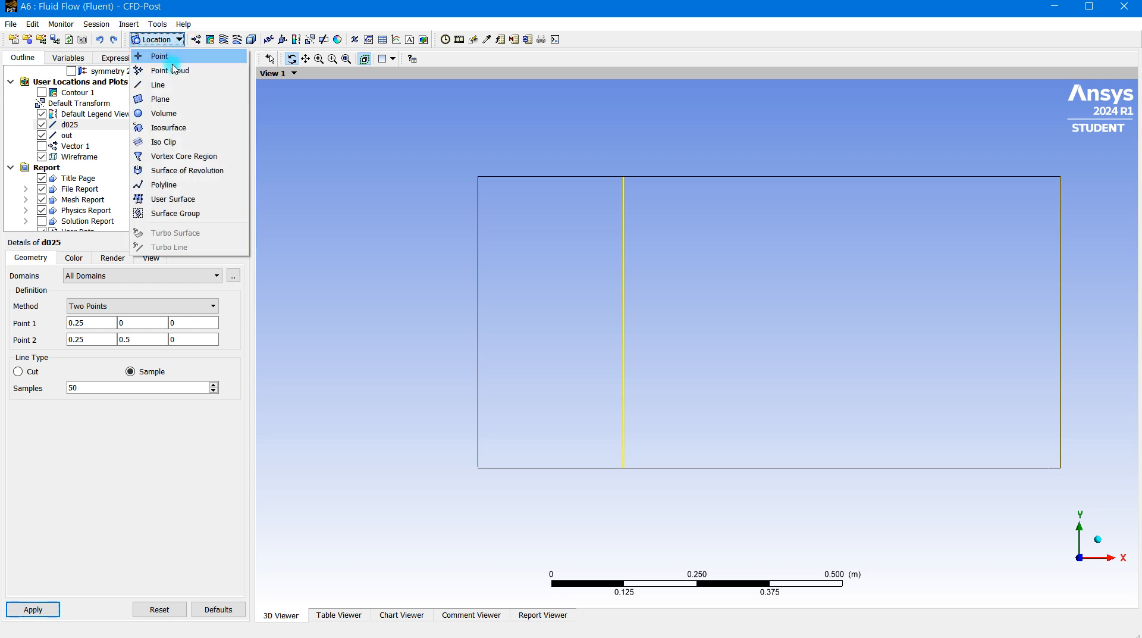
{"action": "left_click", "coordinate": [172, 83]}
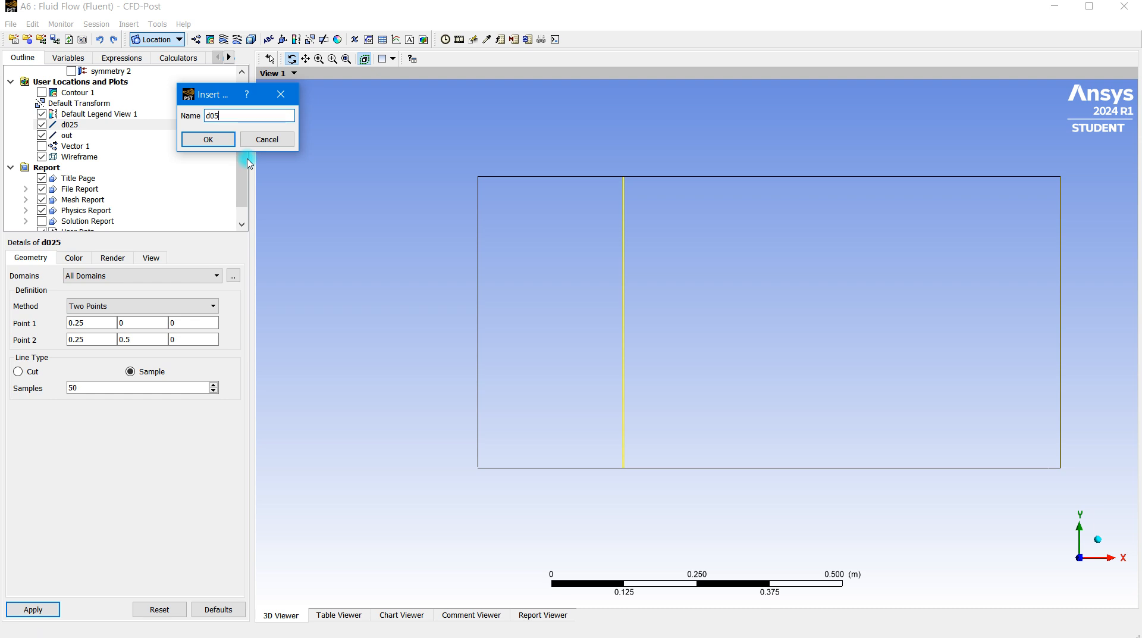
{"action": "left_click", "coordinate": [221, 139]}
Define line d05 by two points, (0.5, 0, 0) and (0.5, 0.5, 0), with 50 samples, and apply it.
{"action": "left_click", "coordinate": [83, 322]}
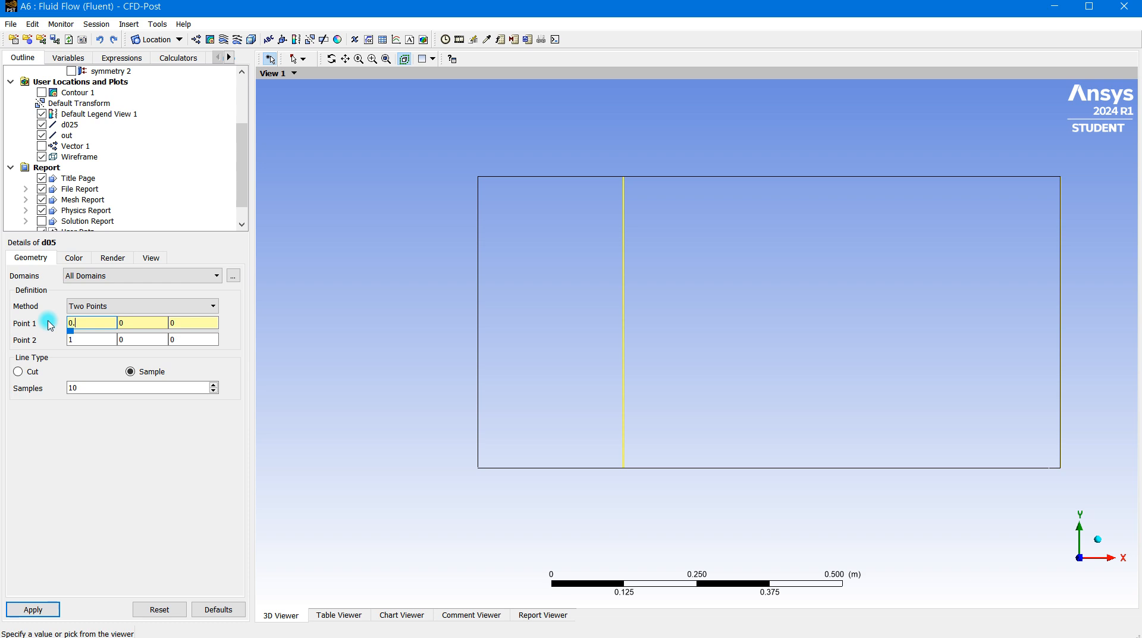
{"action": "left_click", "coordinate": [74, 340]}
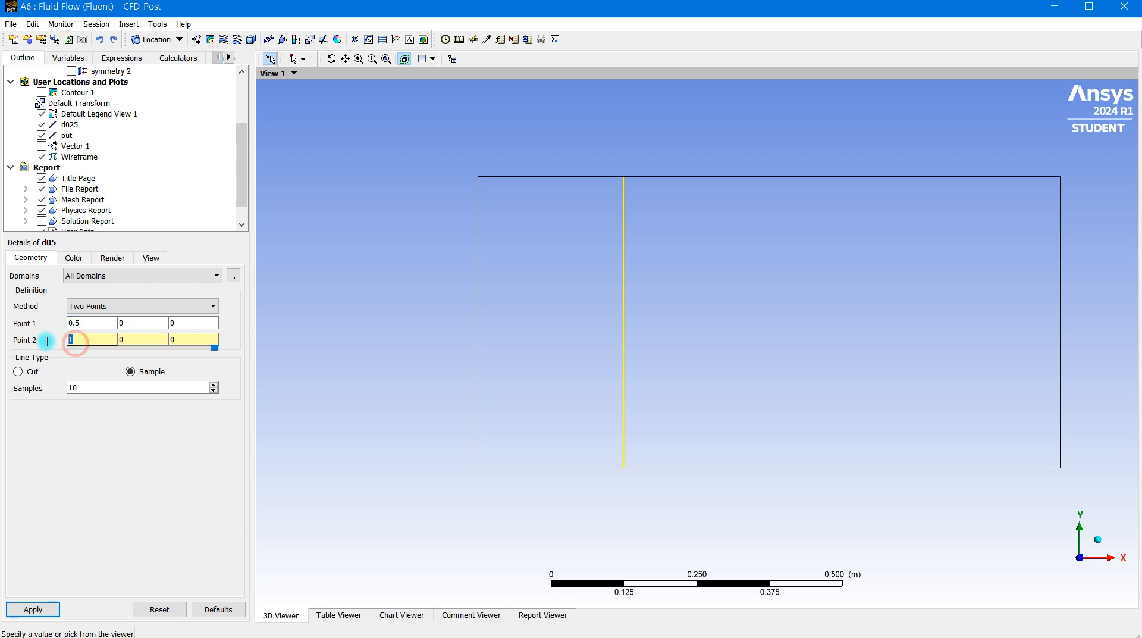
{"action": "type", "text": "0.5"}
{"action": "key", "text": "Tab"}
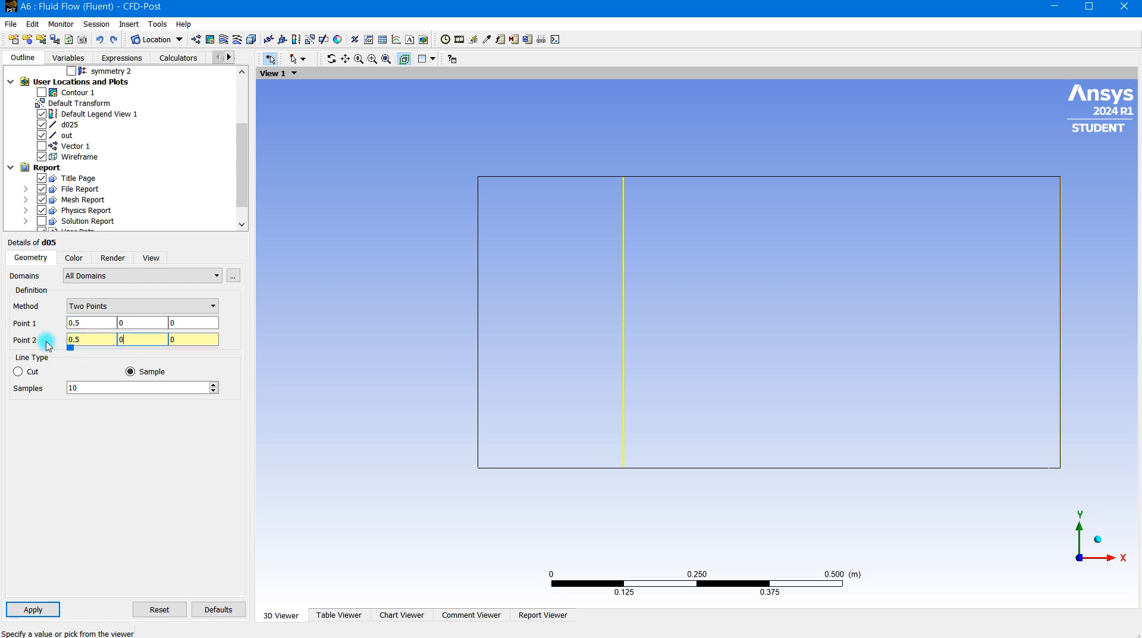
{"action": "type", "text": "0.5"}
{"action": "double_click", "coordinate": [72, 388]}
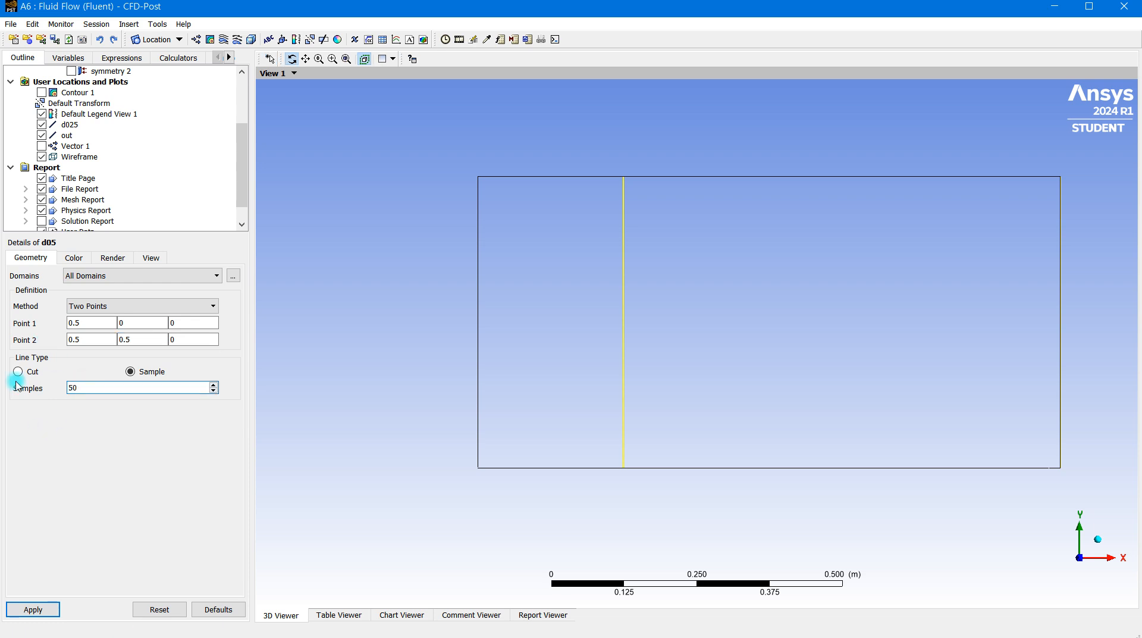
{"action": "left_click", "coordinate": [43, 610]}
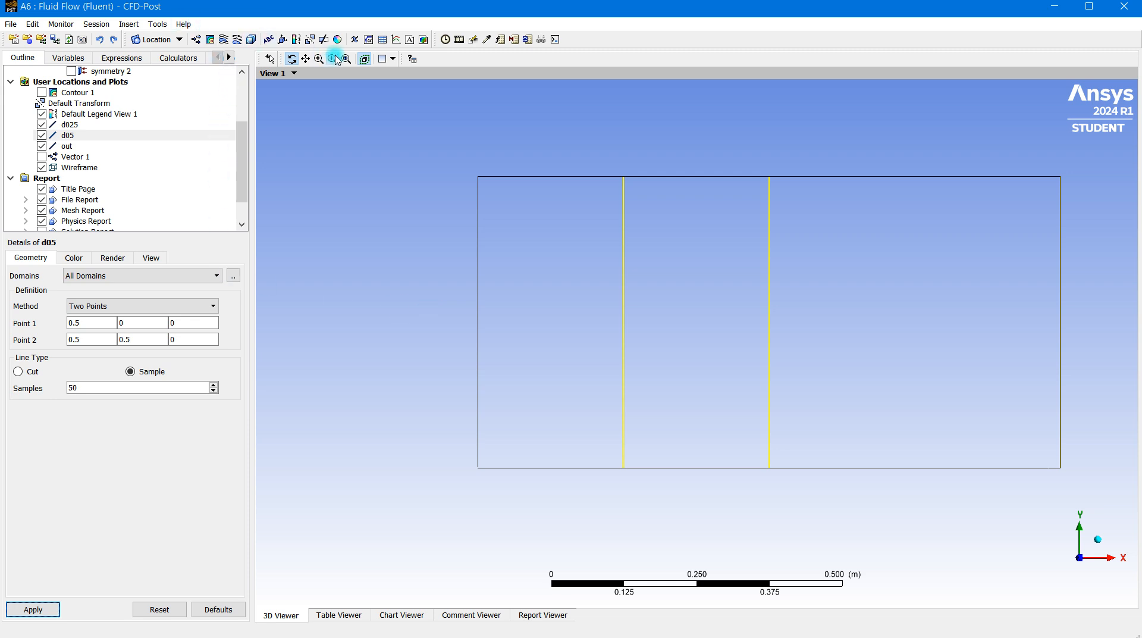
Insert a chart under the default name and set its X axis variable to Velocity u.
{"action": "left_click", "coordinate": [396, 40]}
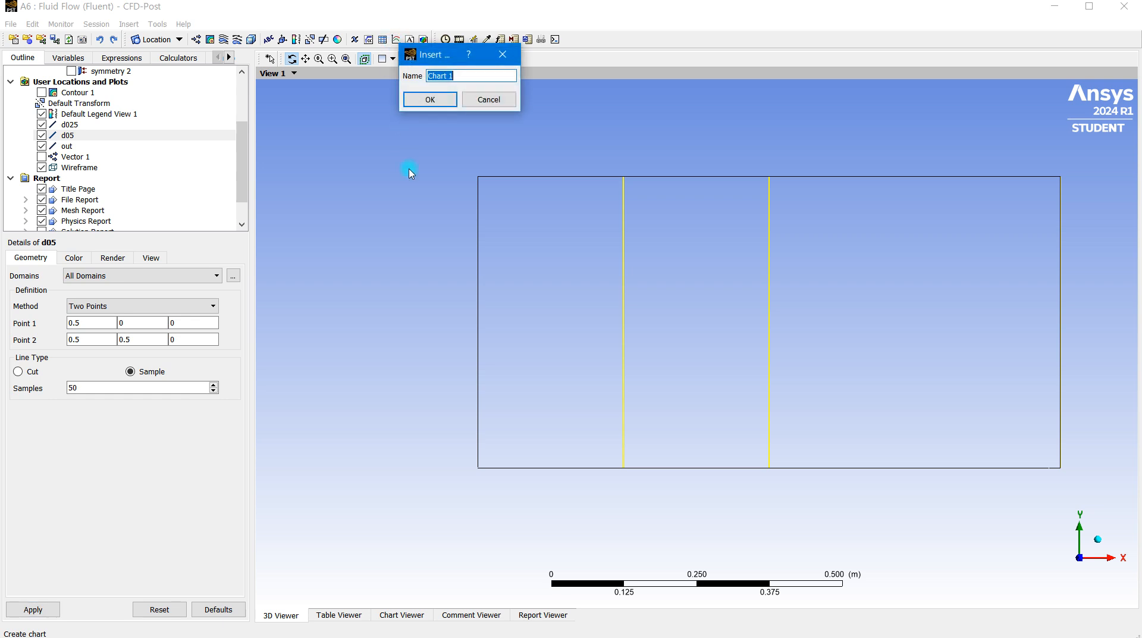
{"action": "left_click", "coordinate": [431, 100]}
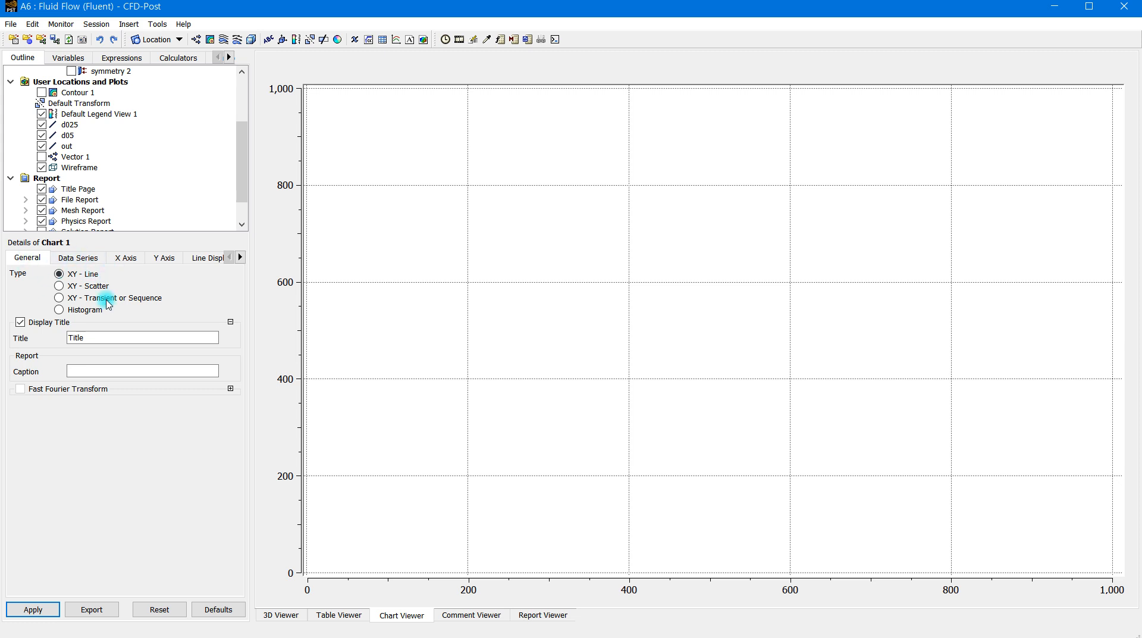
{"action": "left_click", "coordinate": [126, 261]}
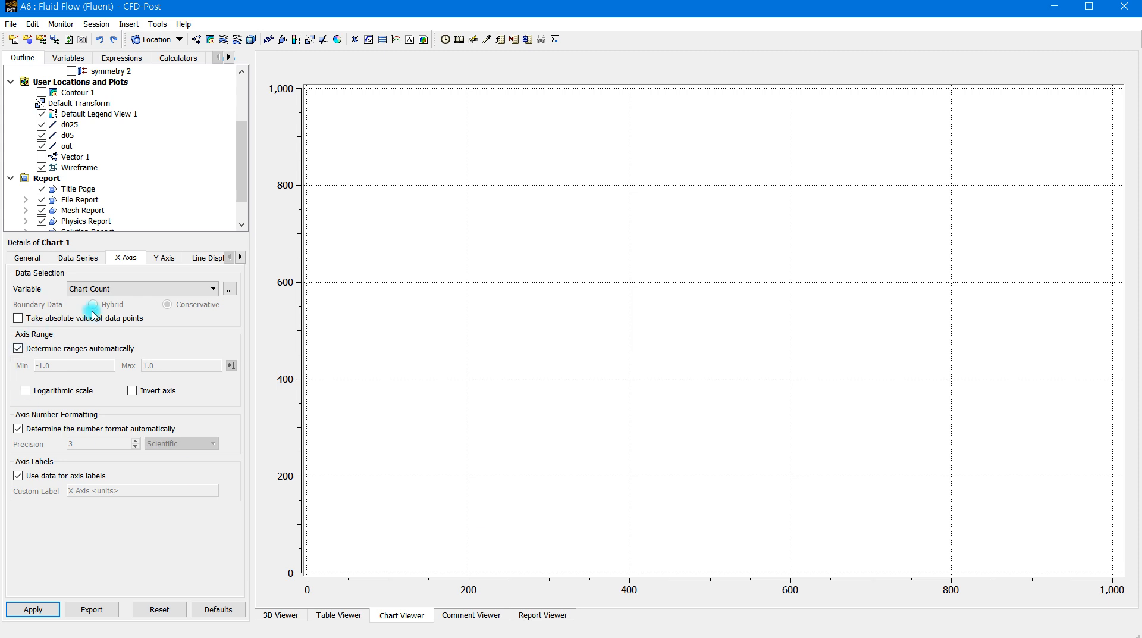
{"action": "left_click", "coordinate": [176, 291]}
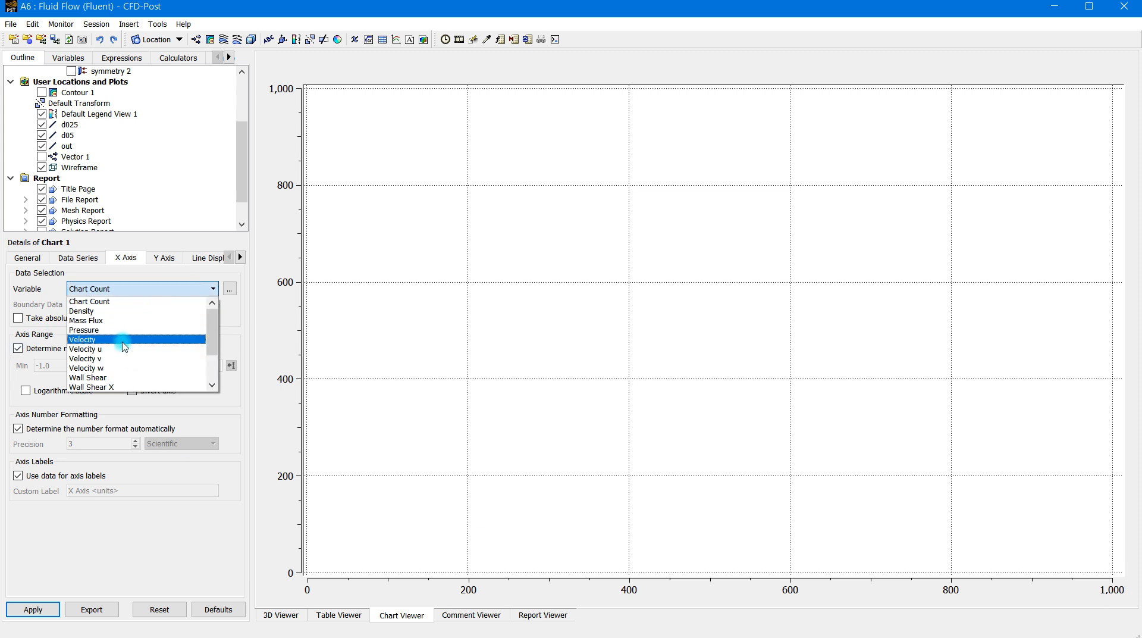
{"action": "left_click", "coordinate": [122, 349]}
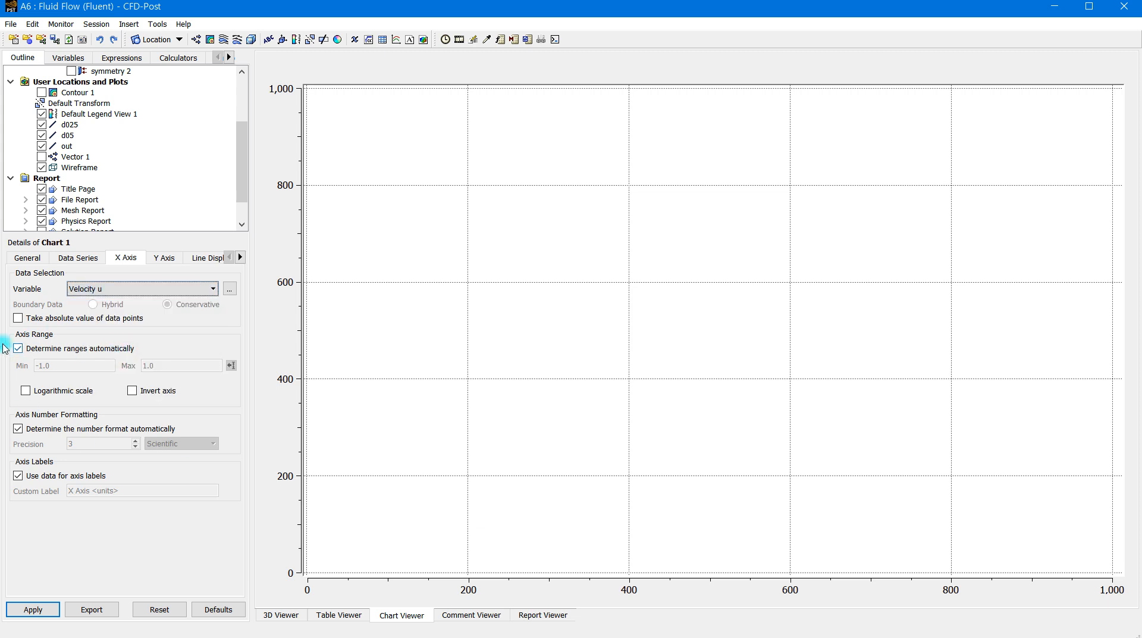
Set the chart's Y axis variable to Y and apply the axis settings.
{"action": "left_click", "coordinate": [164, 258]}
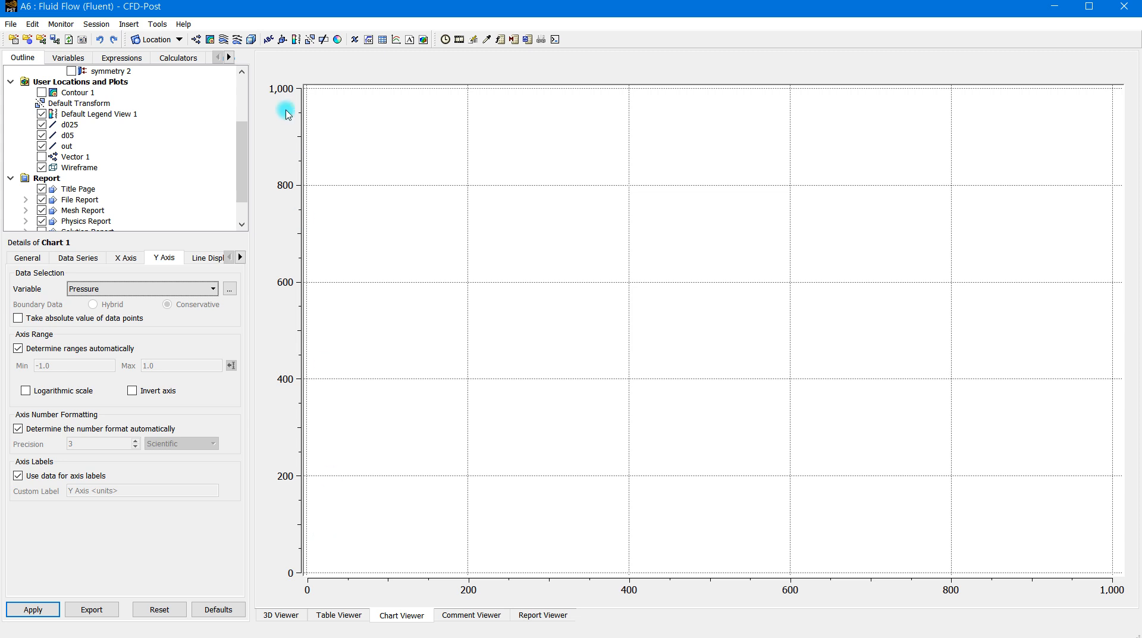
{"action": "left_click", "coordinate": [159, 290]}
{"action": "scroll", "coordinate": [141, 363], "scroll_direction": "down", "scroll_amount": 2}
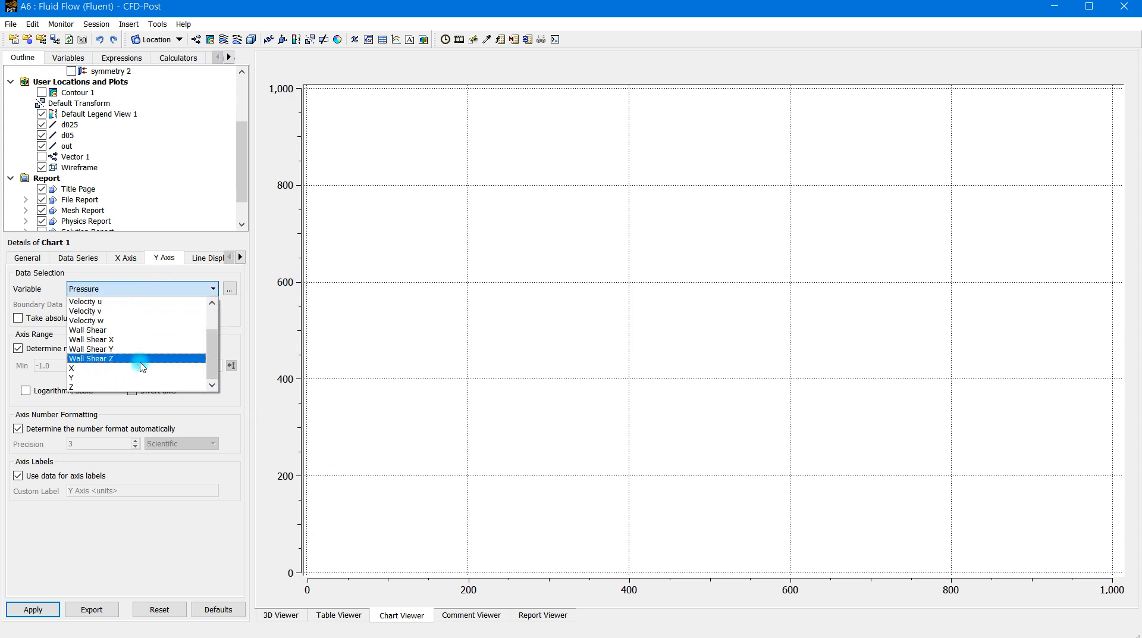
{"action": "left_click", "coordinate": [121, 377]}
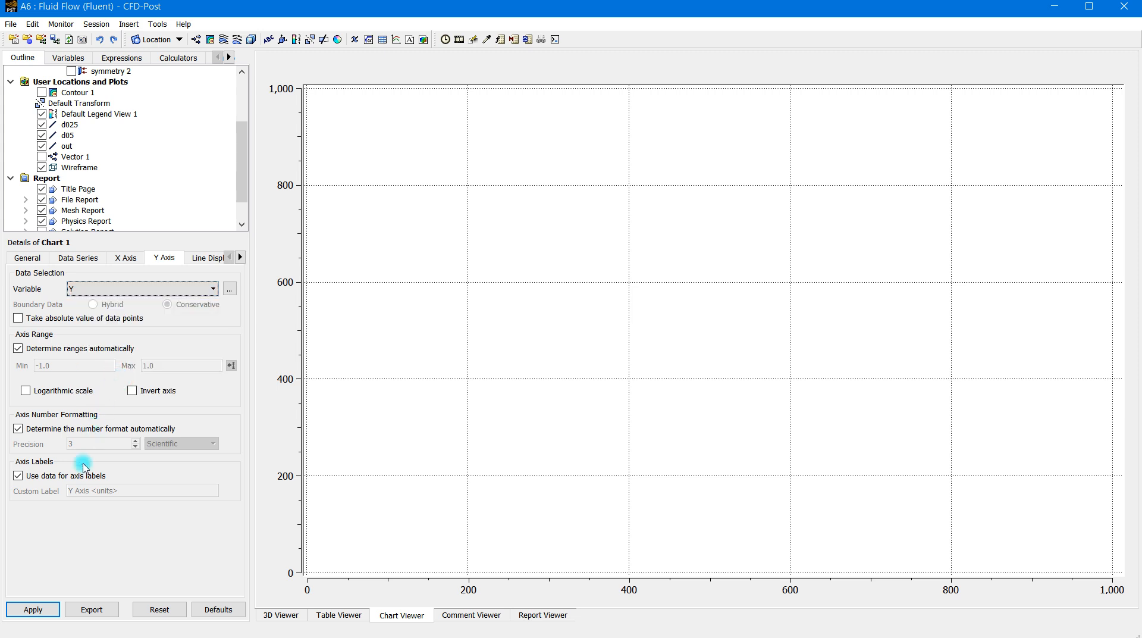
{"action": "left_click", "coordinate": [33, 609]}
Assign the out line as the location of the chart's first data series and plot it.
{"action": "left_click", "coordinate": [75, 263]}
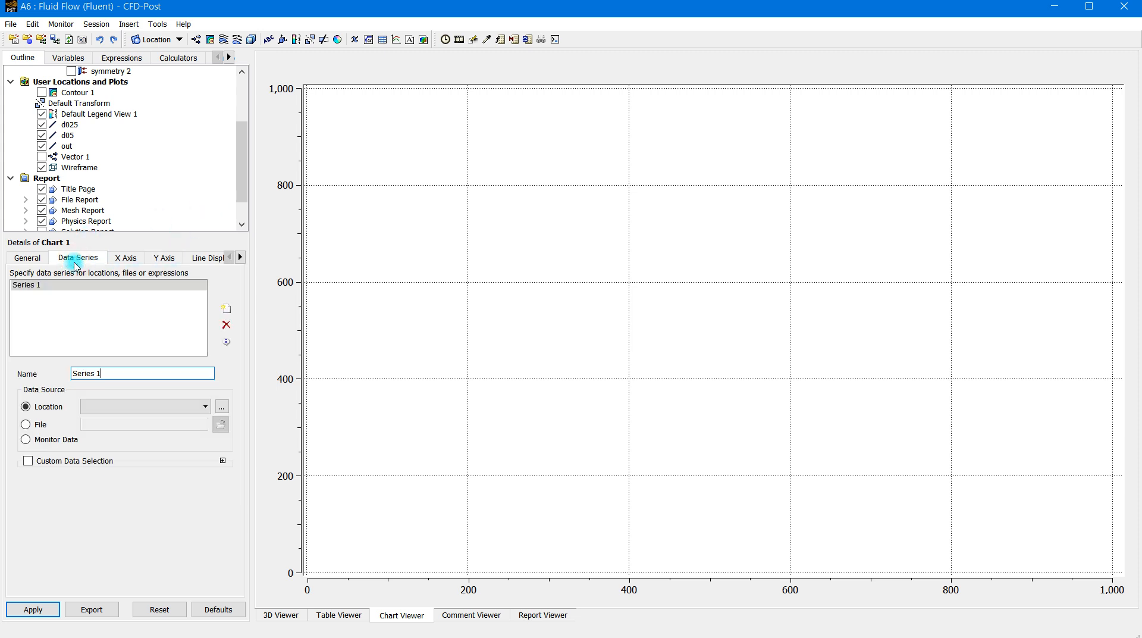
{"action": "left_click", "coordinate": [88, 407]}
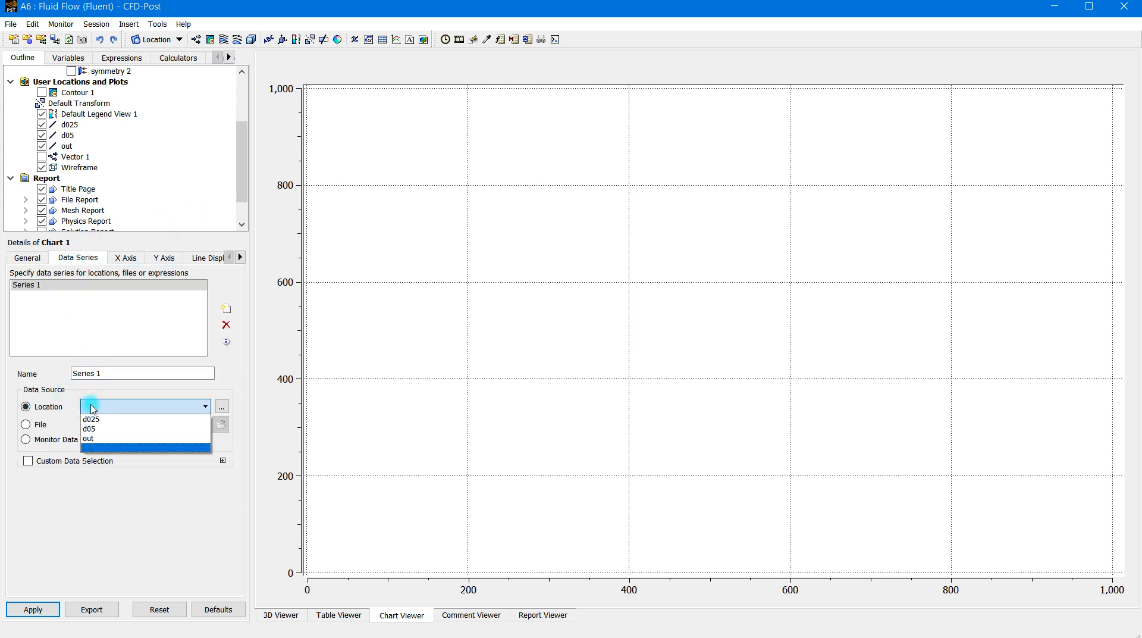
{"action": "left_click", "coordinate": [102, 440]}
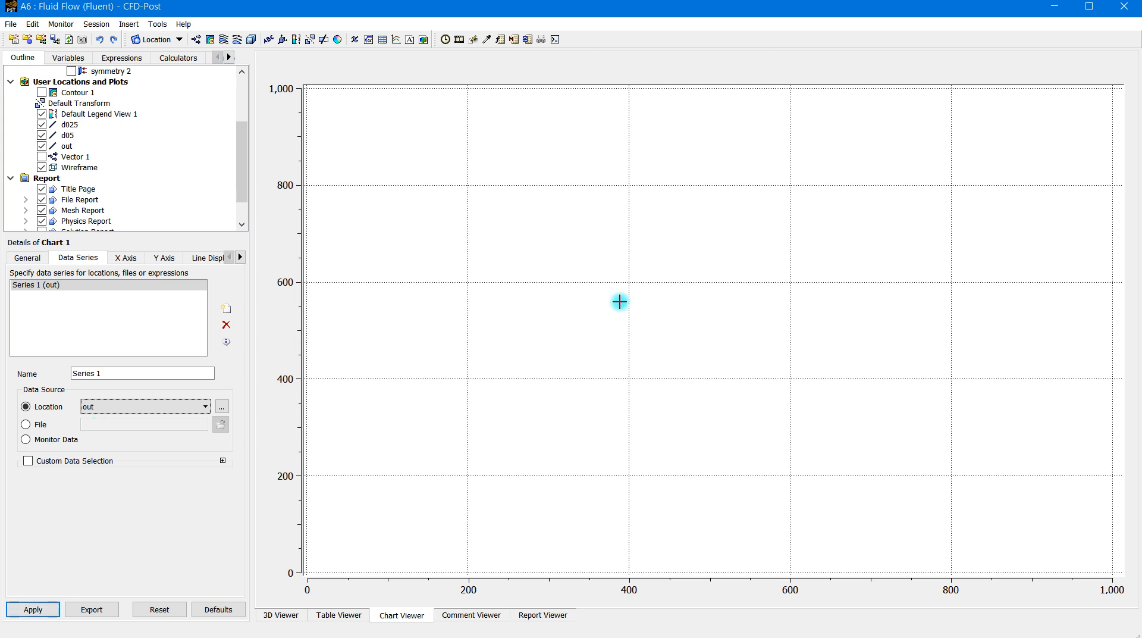
{"action": "left_click", "coordinate": [44, 616]}
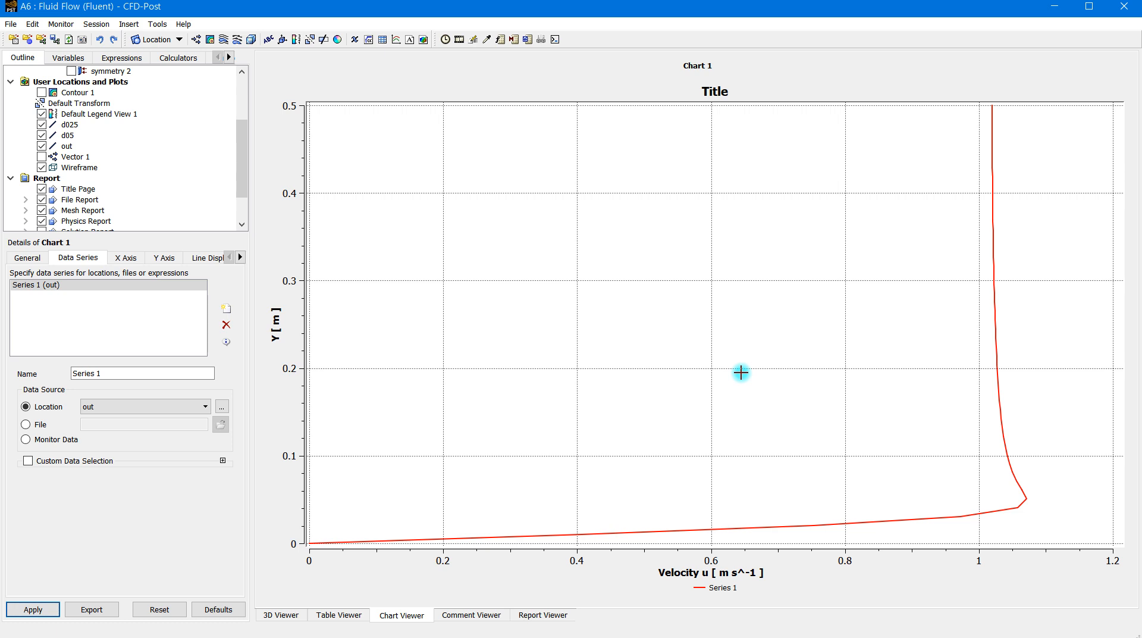
Add a second data series to the chart with location d025, check the axis variables, and plot it.
{"action": "left_click", "coordinate": [227, 317]}
{"action": "left_click", "coordinate": [37, 364]}
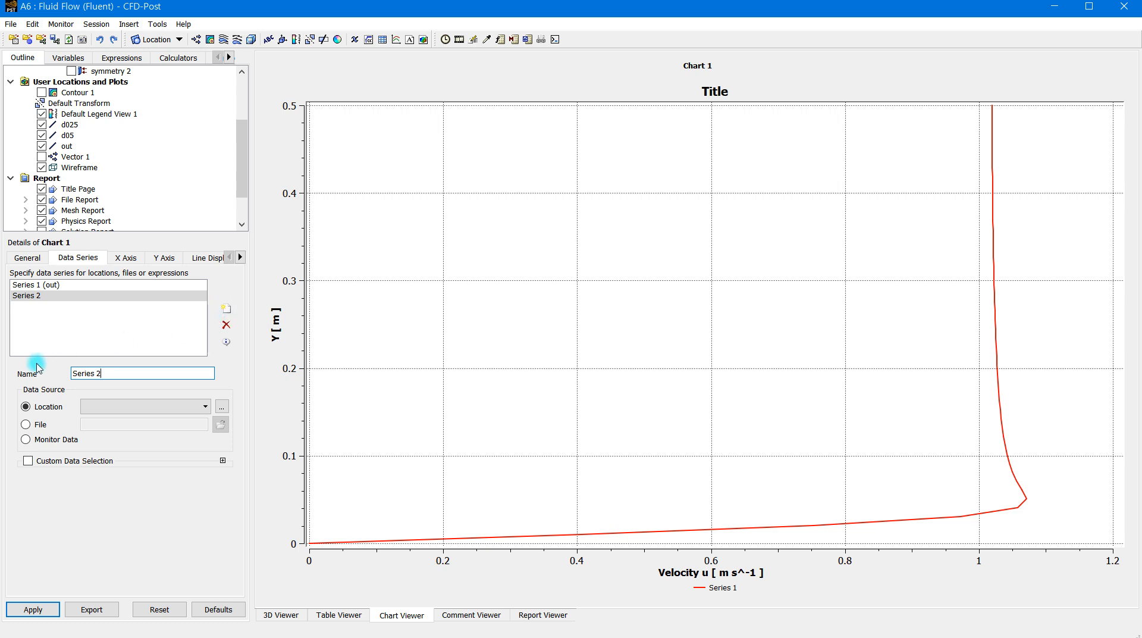
{"action": "left_click", "coordinate": [142, 408]}
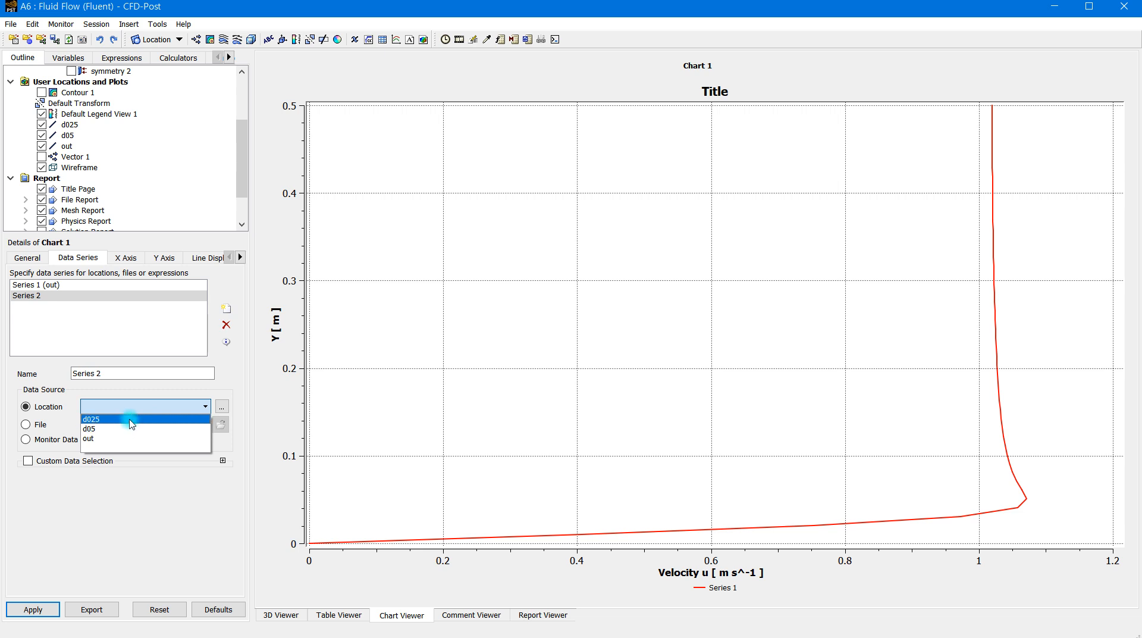
{"action": "left_click", "coordinate": [131, 419]}
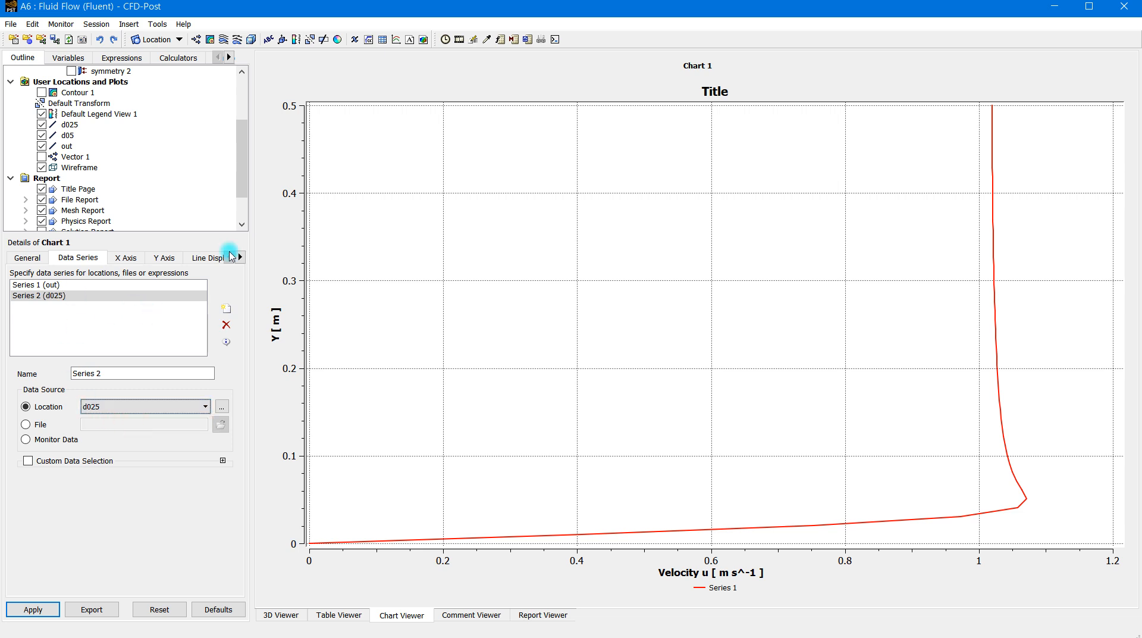
{"action": "left_click", "coordinate": [119, 259]}
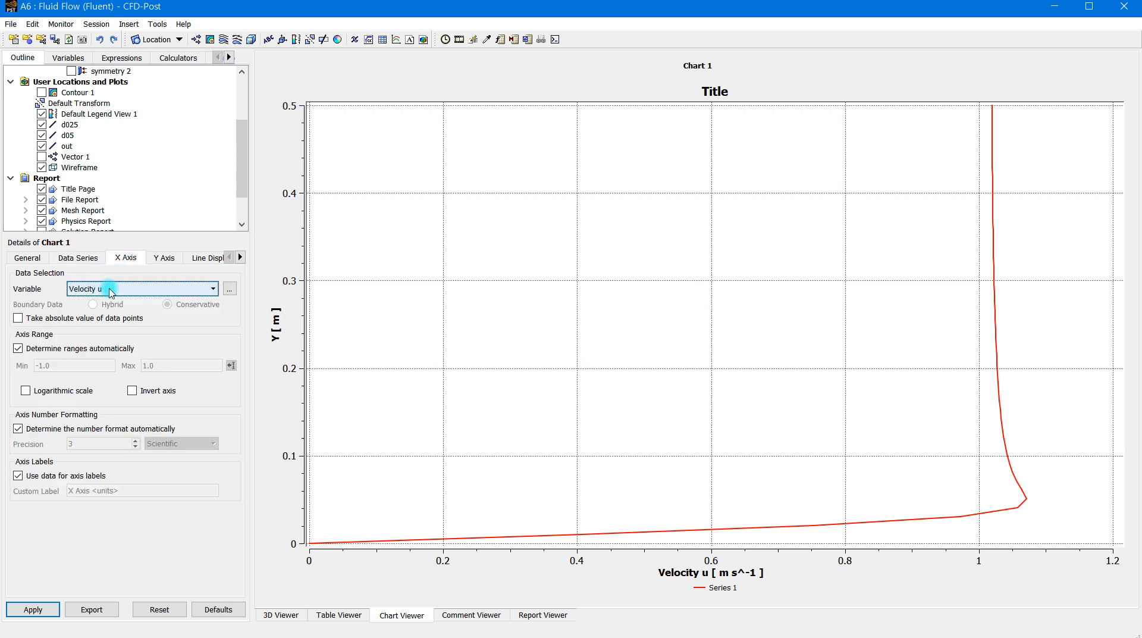
{"action": "left_click", "coordinate": [170, 266]}
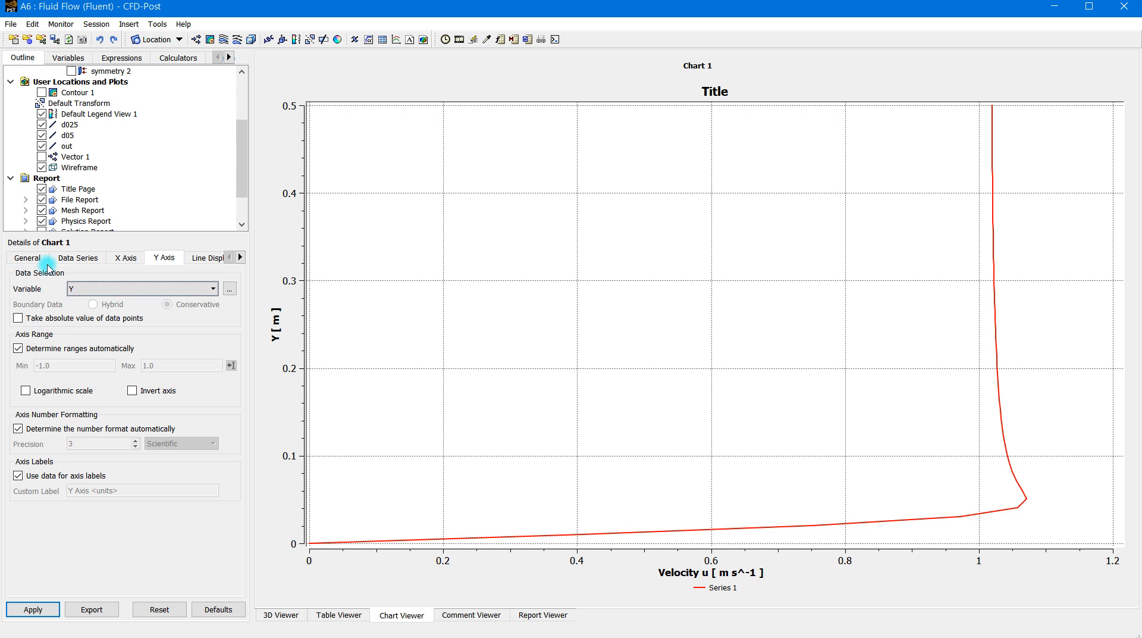
{"action": "left_click", "coordinate": [76, 258]}
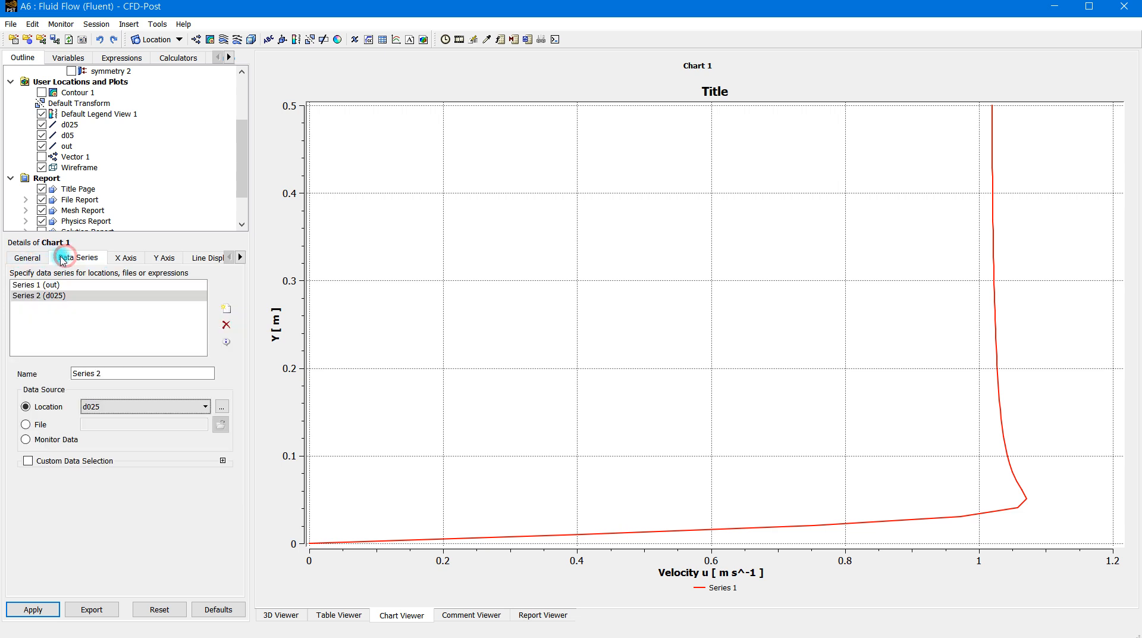
{"action": "left_click", "coordinate": [28, 259]}
{"action": "left_click", "coordinate": [75, 260]}
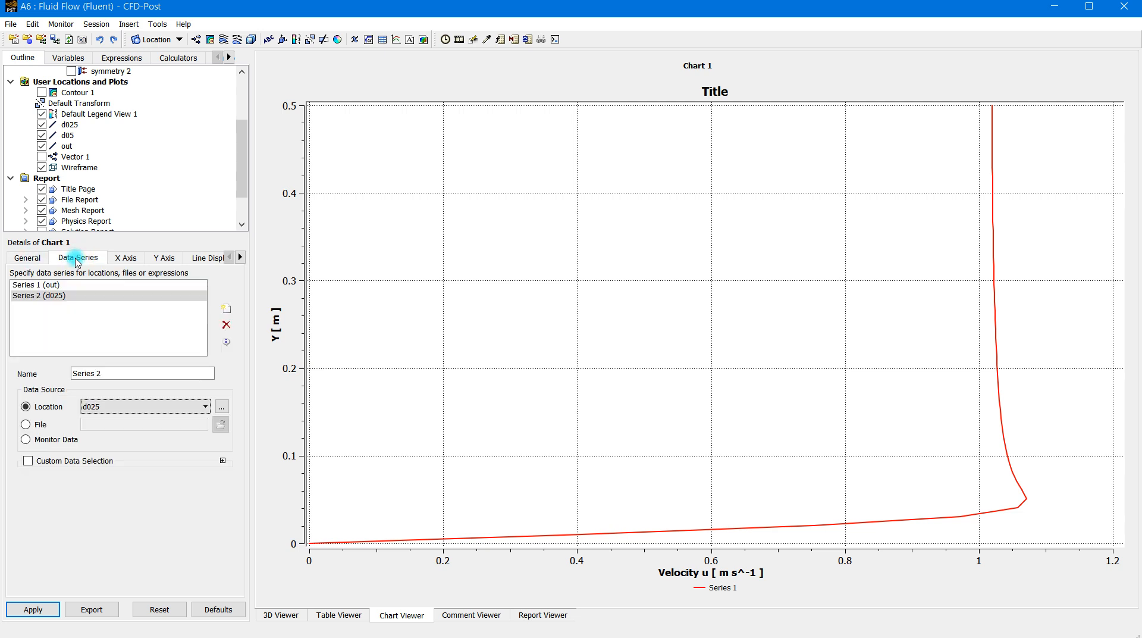
{"action": "left_click", "coordinate": [36, 608]}
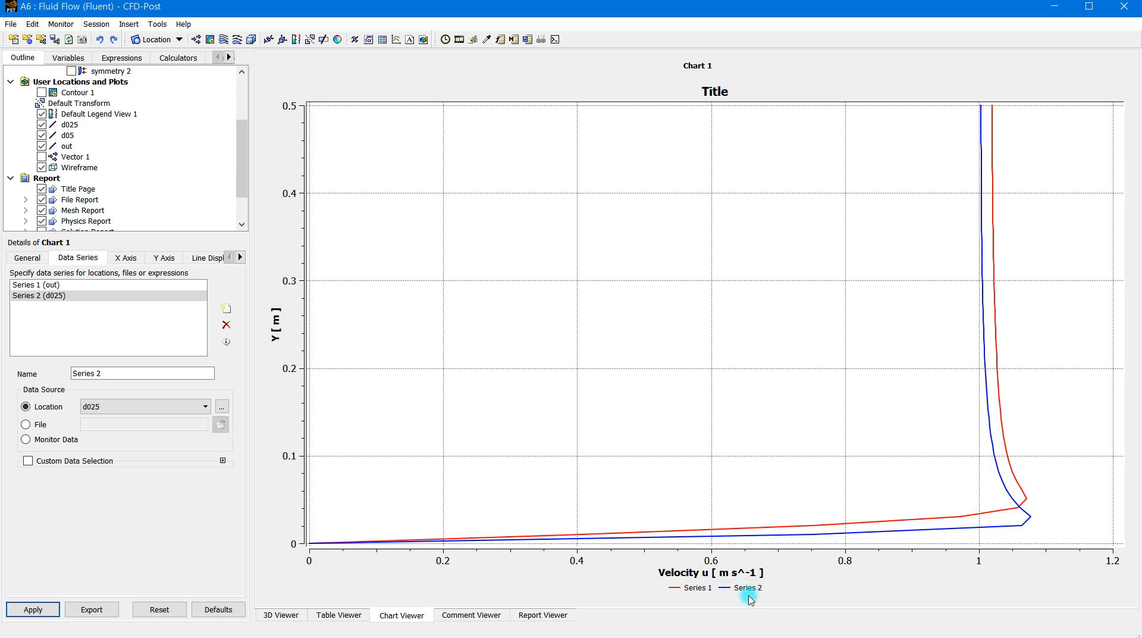
Rename the chart's d025 data series as 0.25m.
{"action": "left_click", "coordinate": [102, 372]}
{"action": "left_click_drag", "start_coordinate": [103, 372], "coordinate": [80, 370]}
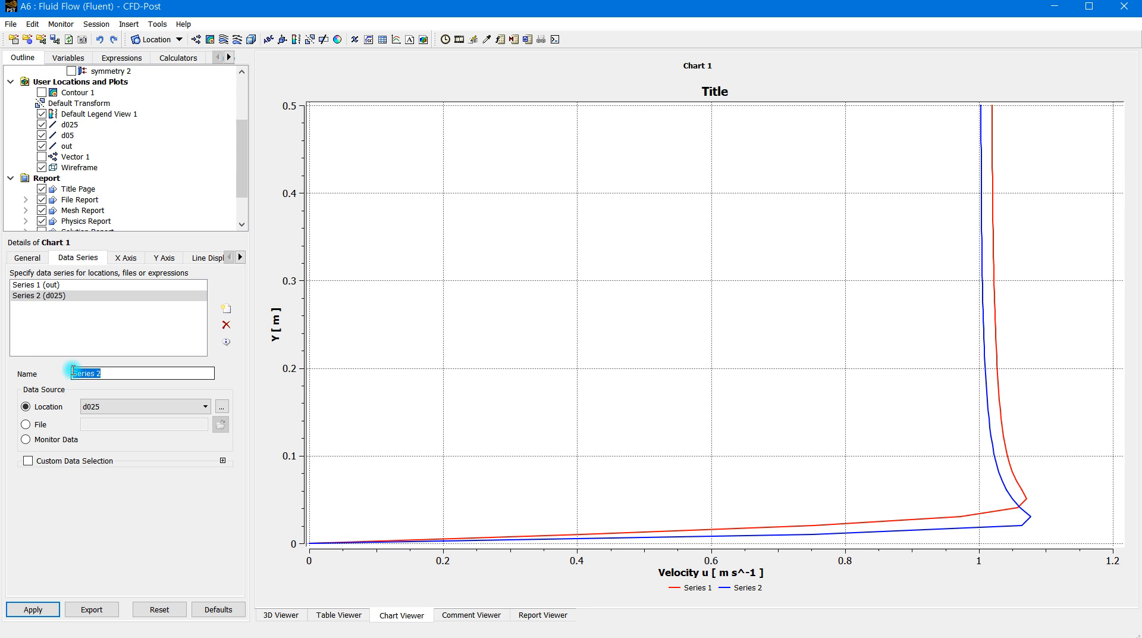
{"action": "left_click", "coordinate": [52, 295]}
{"action": "left_click", "coordinate": [99, 365]}
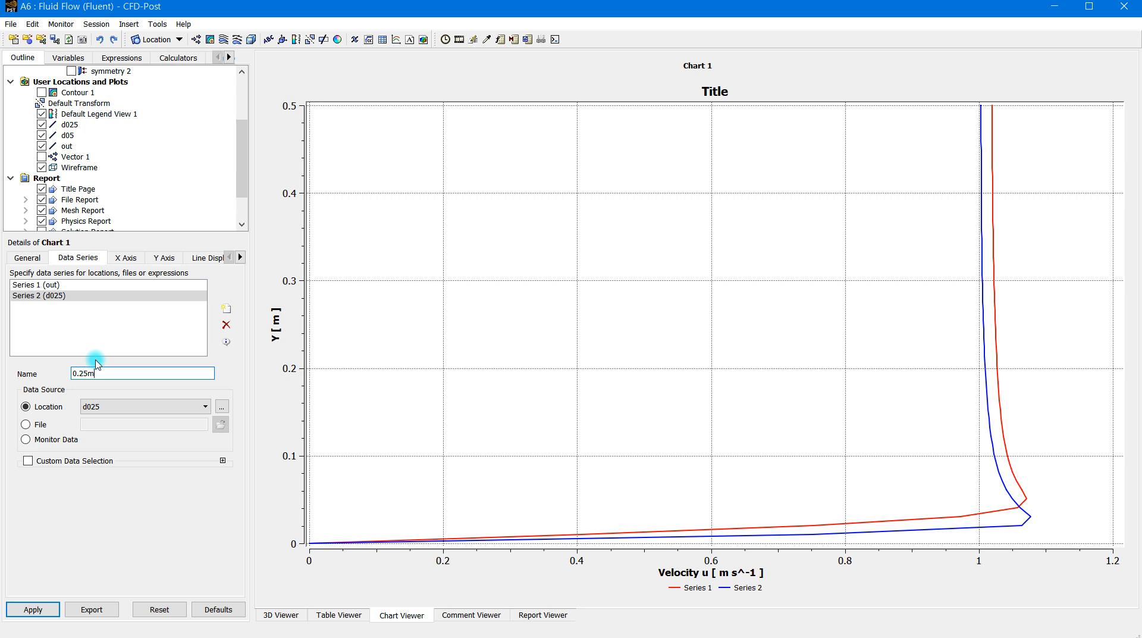
Apply the name 0.25m to the d025 series, and plot an additional data series named 0.5m with location d05.
{"action": "type", "text": "0.25m"}
{"action": "left_click", "coordinate": [30, 609]}
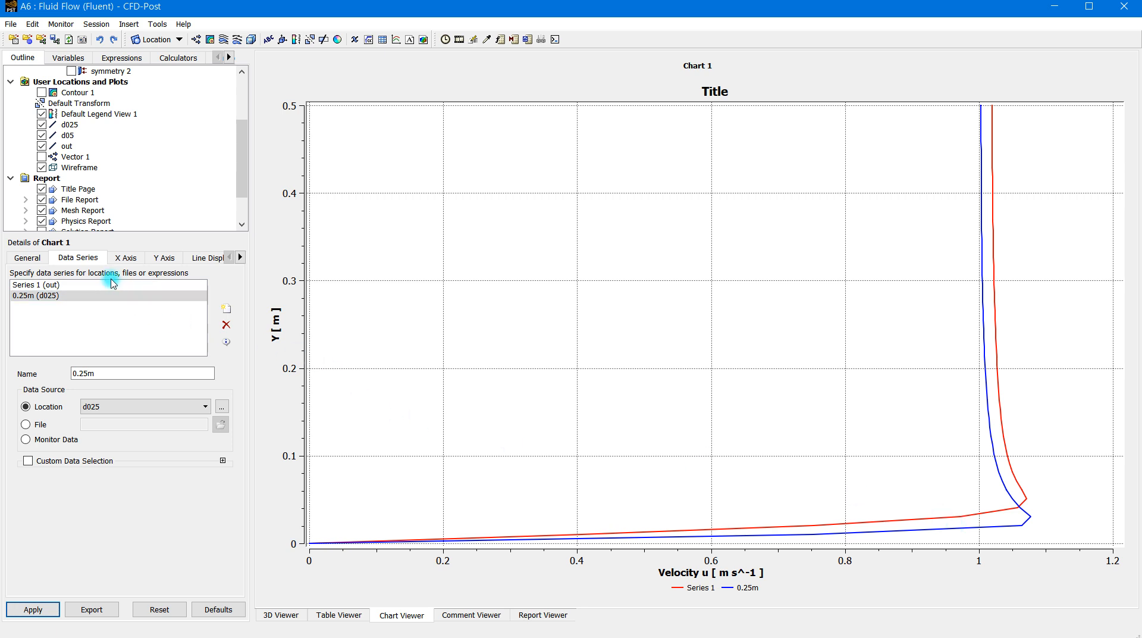
{"action": "left_click", "coordinate": [224, 309]}
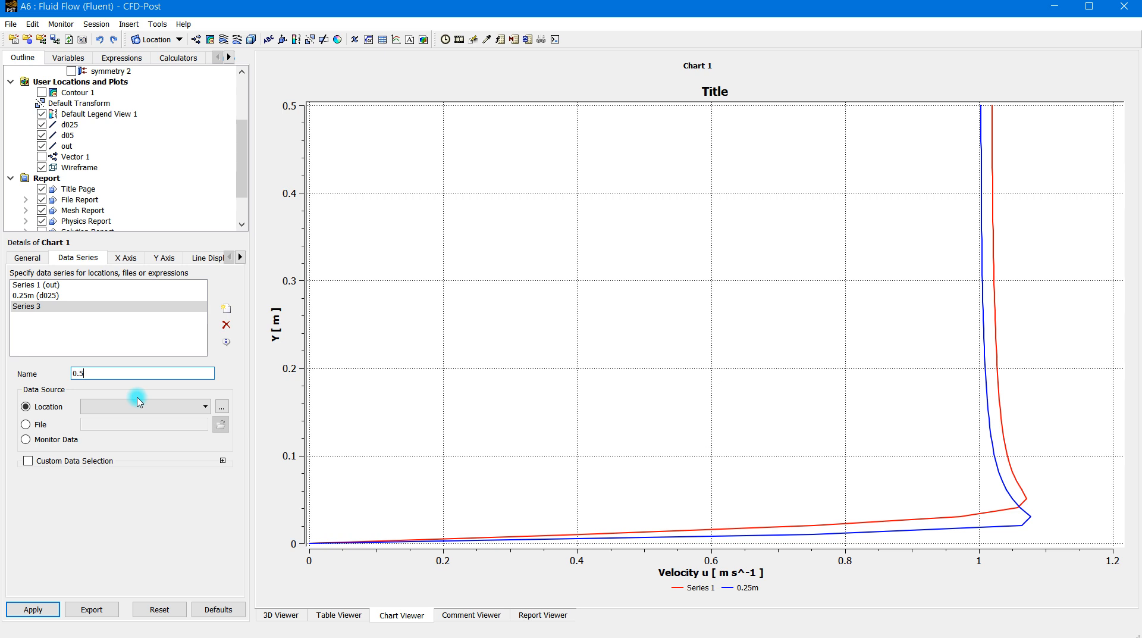
{"action": "left_click", "coordinate": [138, 403]}
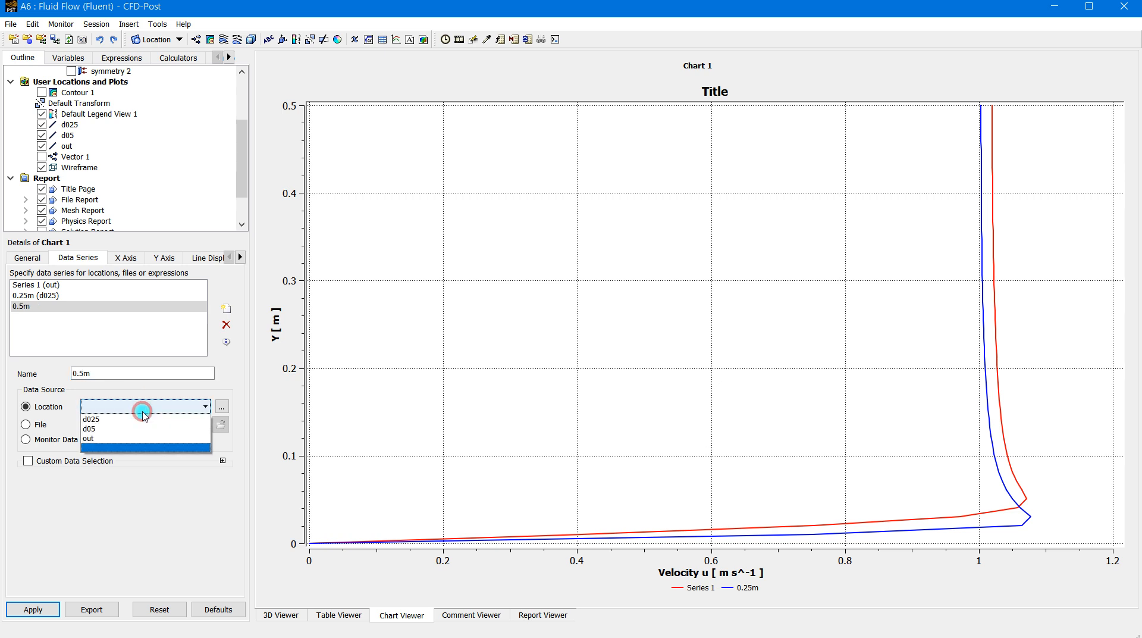
{"action": "left_click", "coordinate": [147, 429]}
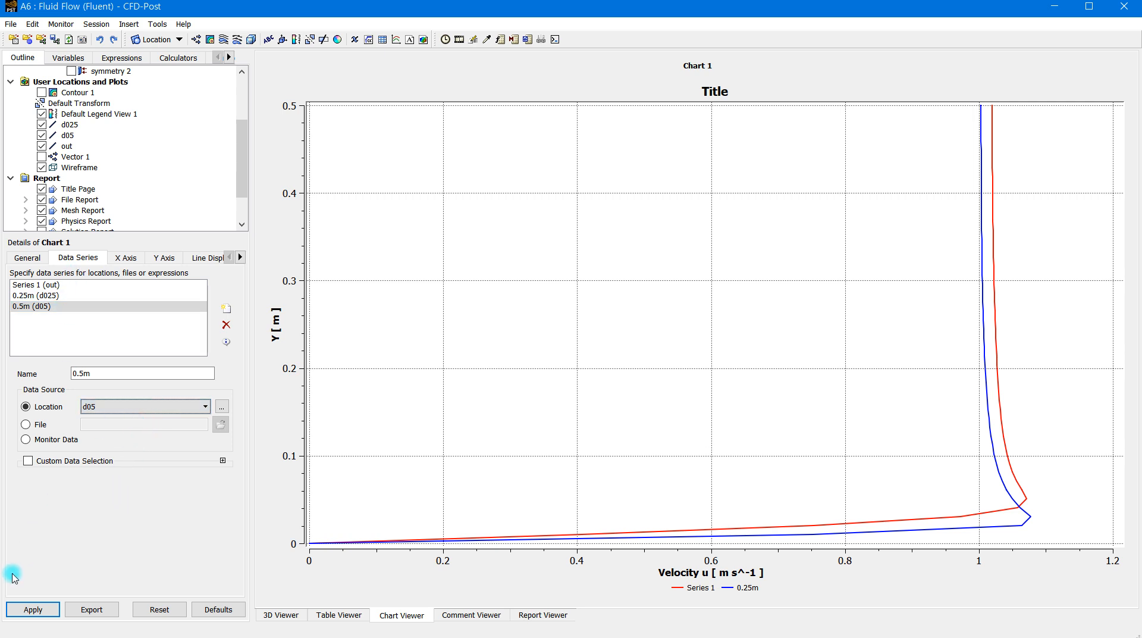
{"action": "left_click", "coordinate": [39, 609]}
{"action": "left_click", "coordinate": [42, 609]}
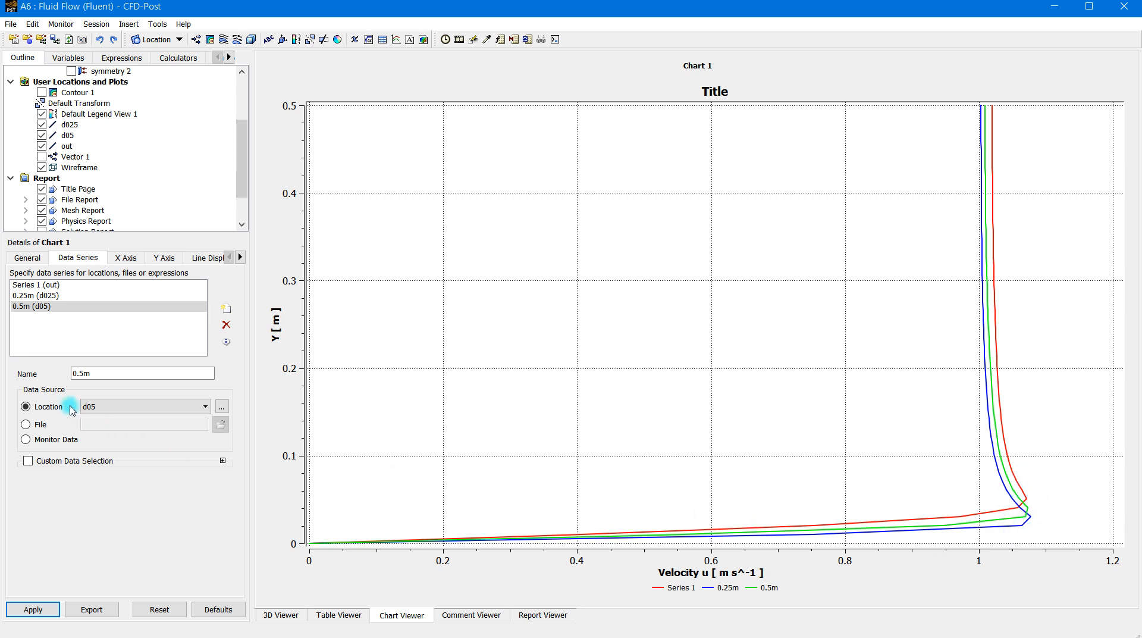
Refine the d025 line's sampling, first to 100 and finally to 150 samples, applying each value.
{"action": "left_click", "coordinate": [69, 126]}
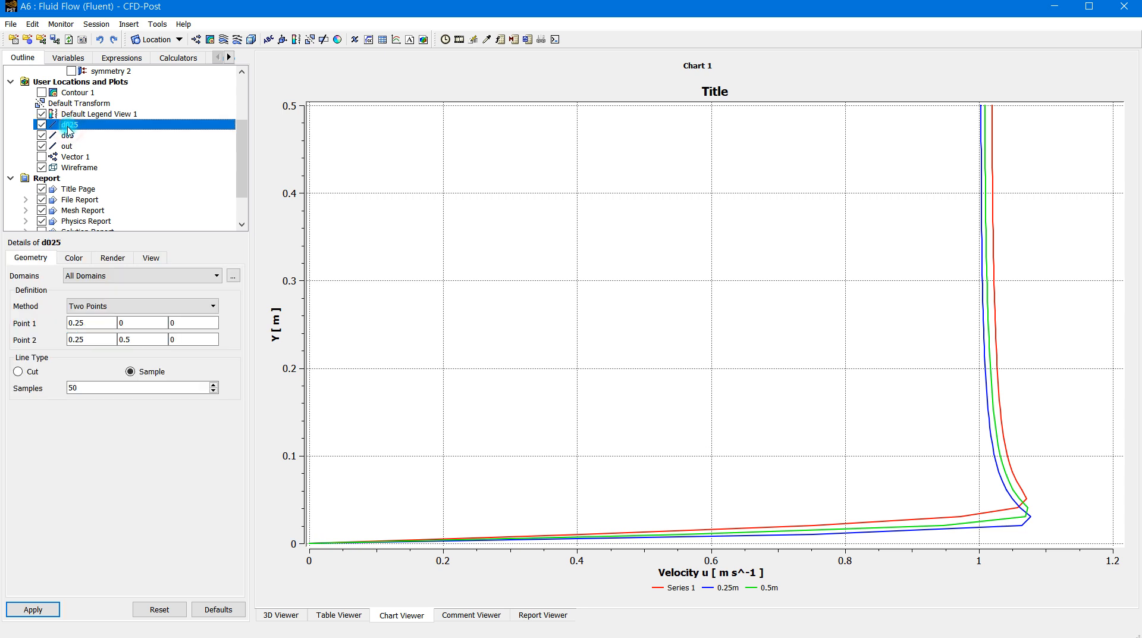
{"action": "double_click", "coordinate": [85, 391]}
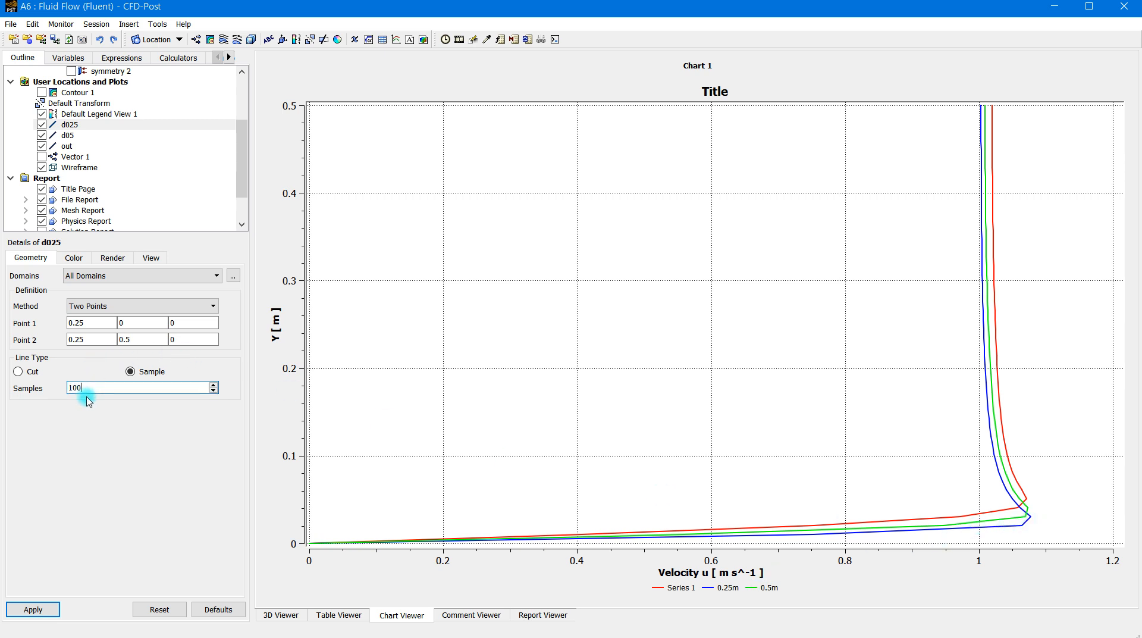
{"action": "left_click", "coordinate": [44, 613]}
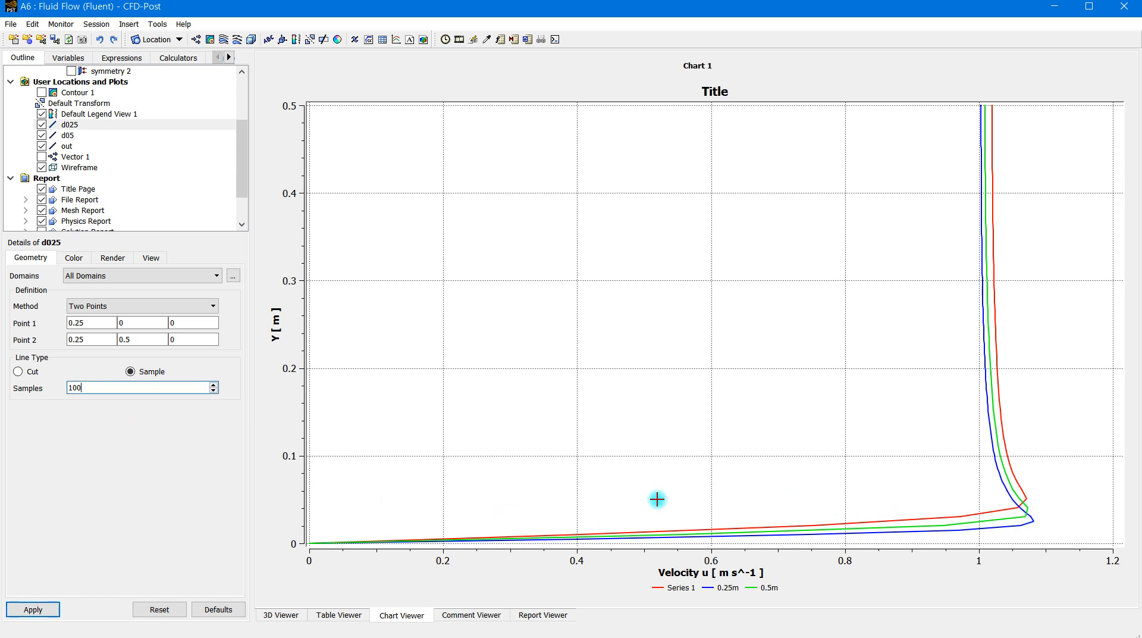
{"action": "left_click_drag", "start_coordinate": [108, 388], "coordinate": [65, 393]}
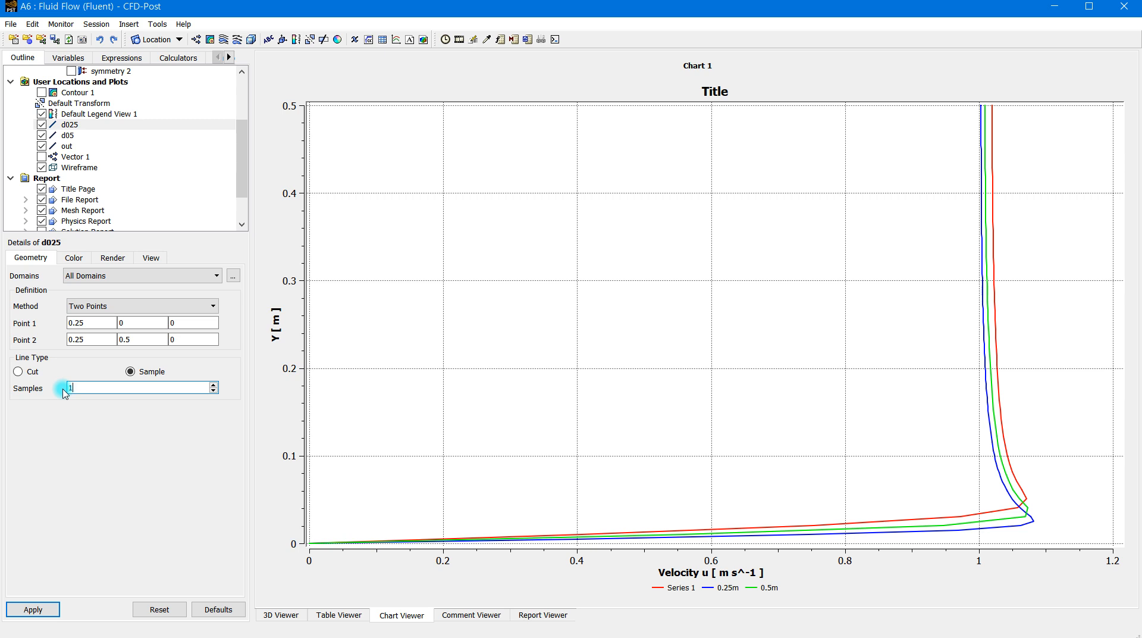
{"action": "left_click", "coordinate": [52, 609]}
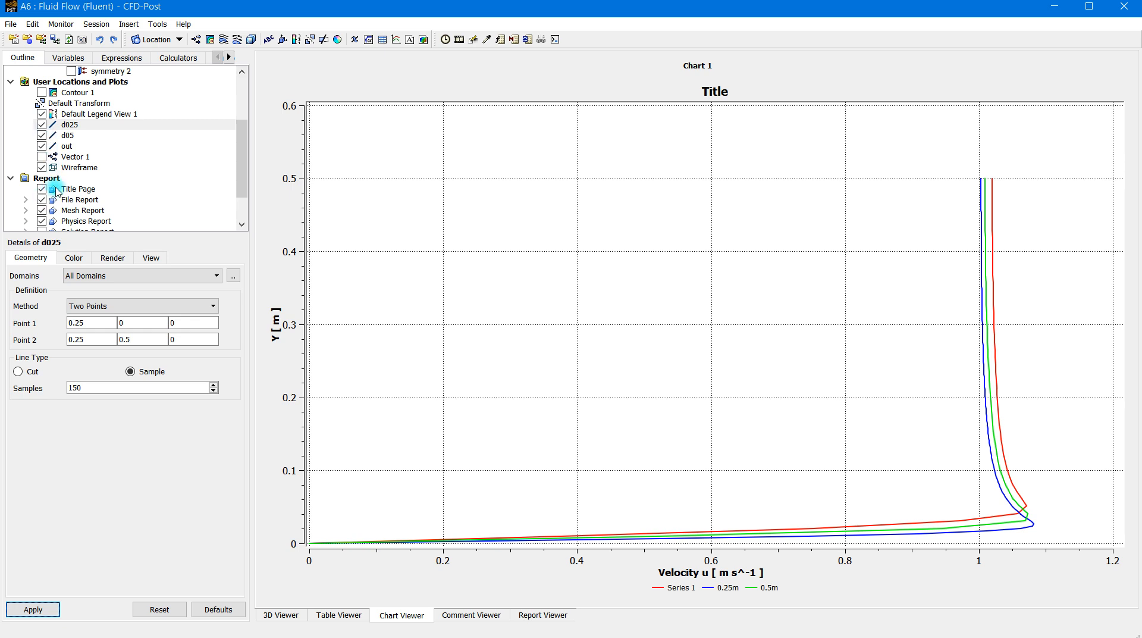
Return to the 3D view of the domain and insert a new line location with the default name Line 1.
{"action": "scroll", "coordinate": [56, 191], "scroll_direction": "down", "scroll_amount": 2}
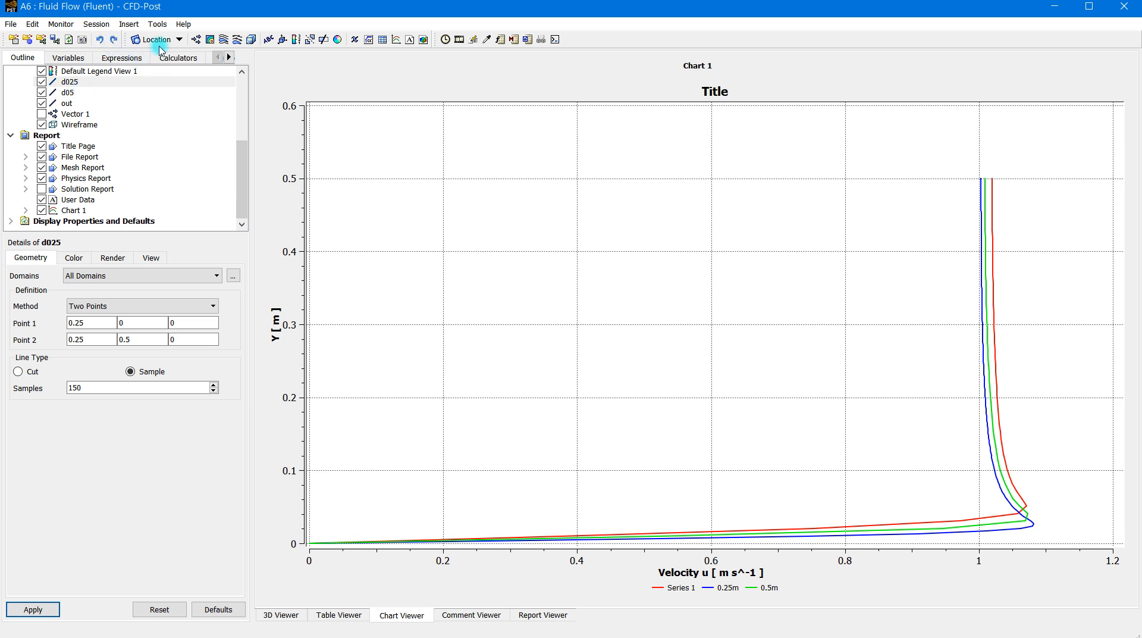
{"action": "left_click", "coordinate": [282, 614]}
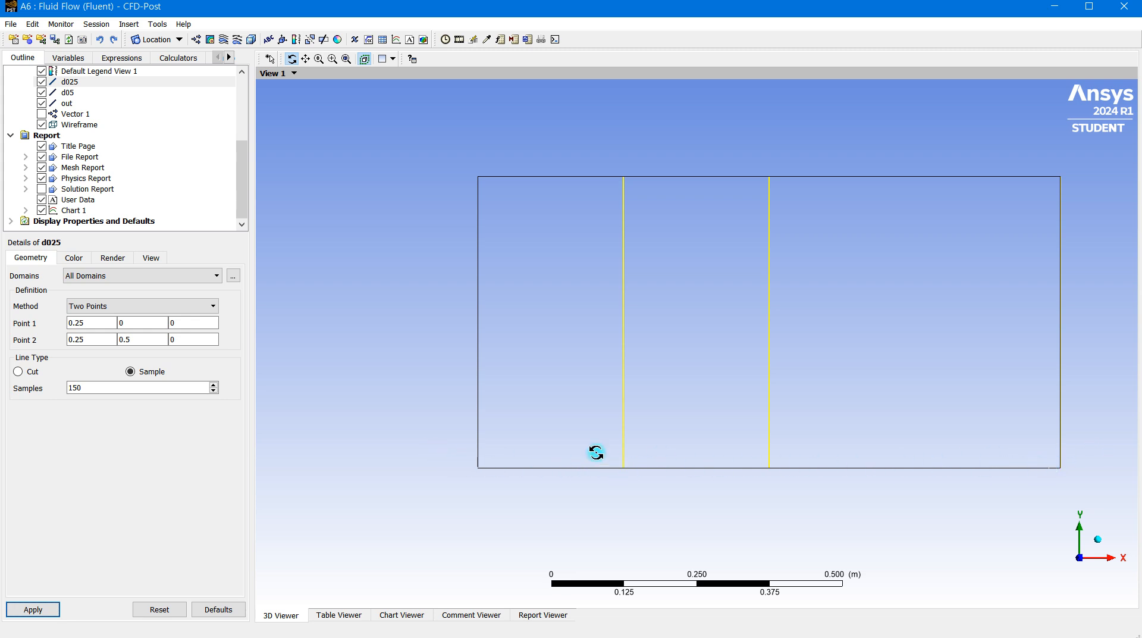
{"action": "left_click", "coordinate": [179, 39]}
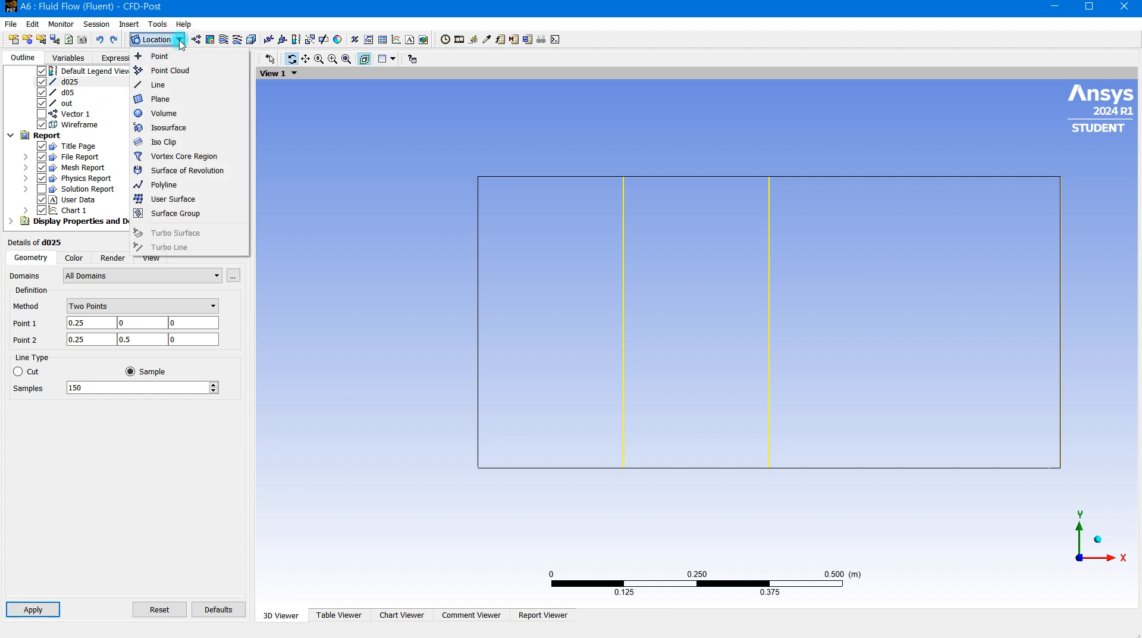
{"action": "left_click", "coordinate": [158, 84]}
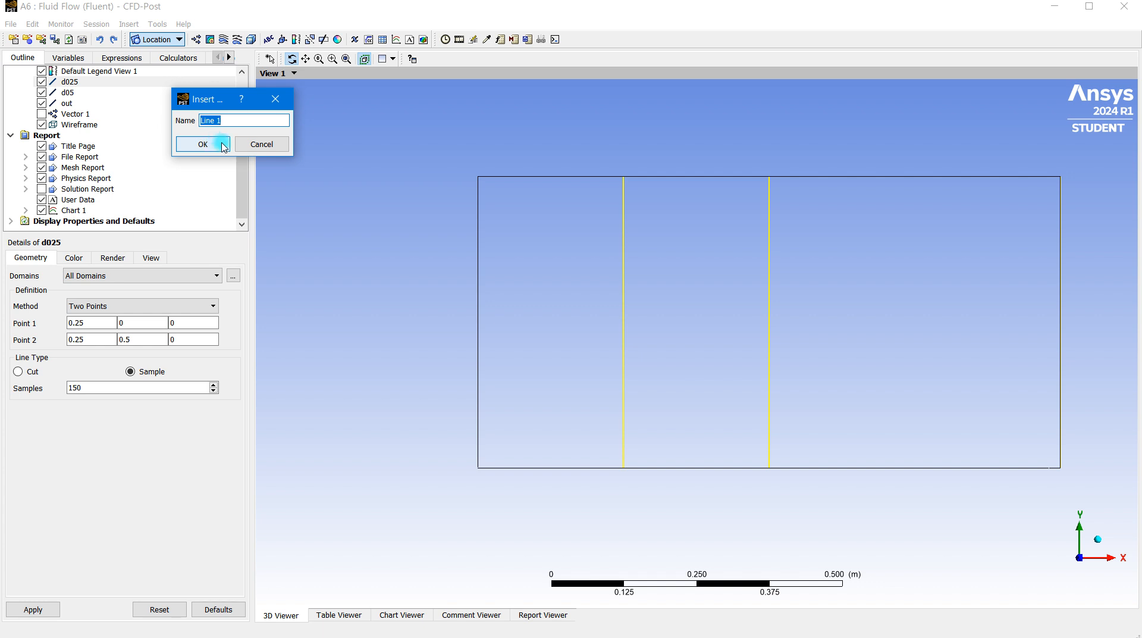
{"action": "left_click", "coordinate": [224, 145]}
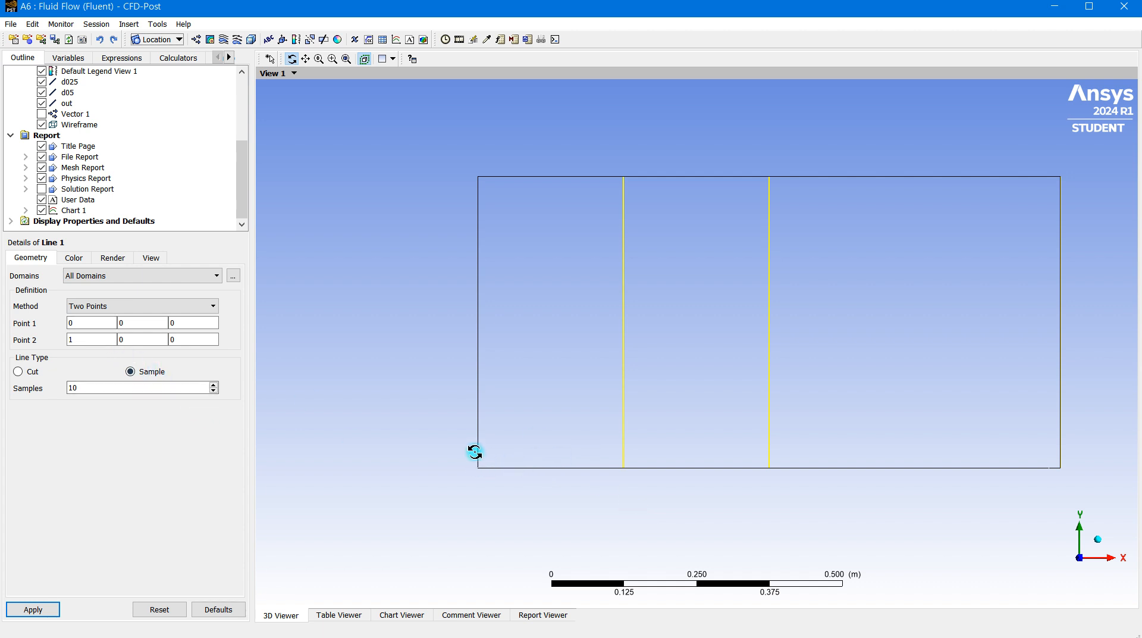
Define Line 1 from (0, 0.02, 0) to (1, 0.02, 0) with 150 samples and apply it.
{"action": "left_click", "coordinate": [129, 323]}
{"action": "left_click", "coordinate": [176, 319]}
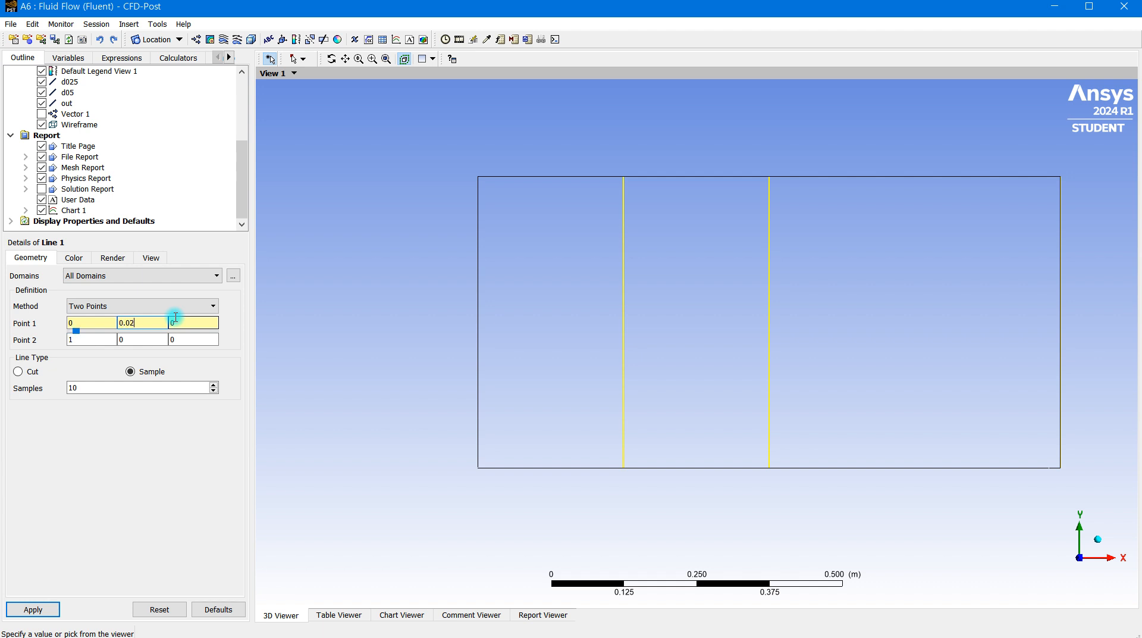
{"action": "left_click", "coordinate": [131, 336]}
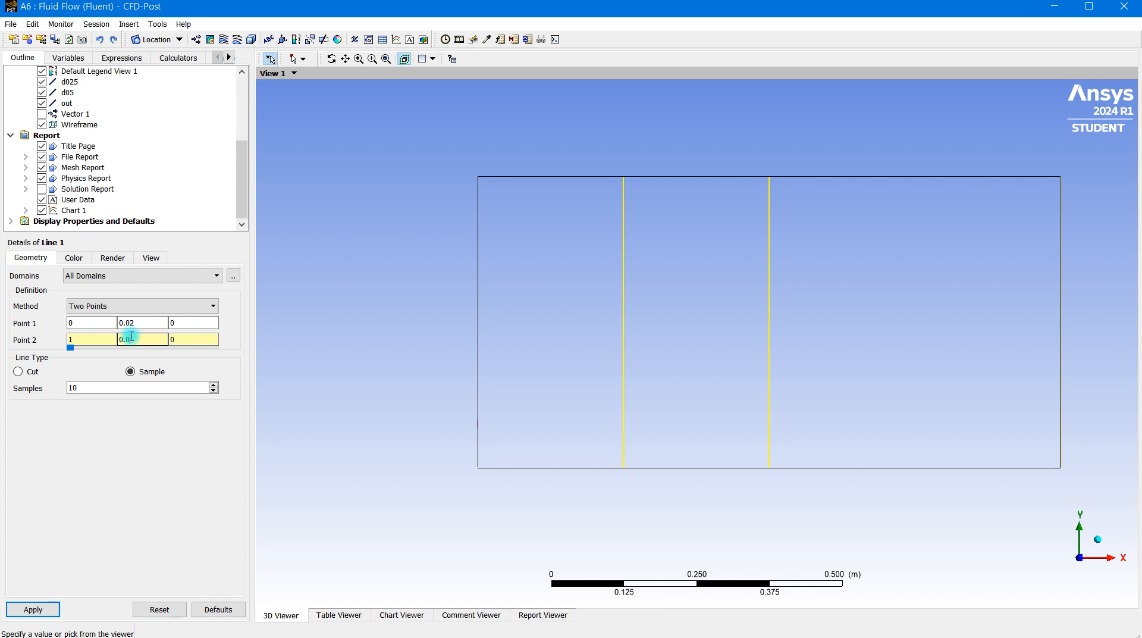
{"action": "left_click", "coordinate": [76, 387]}
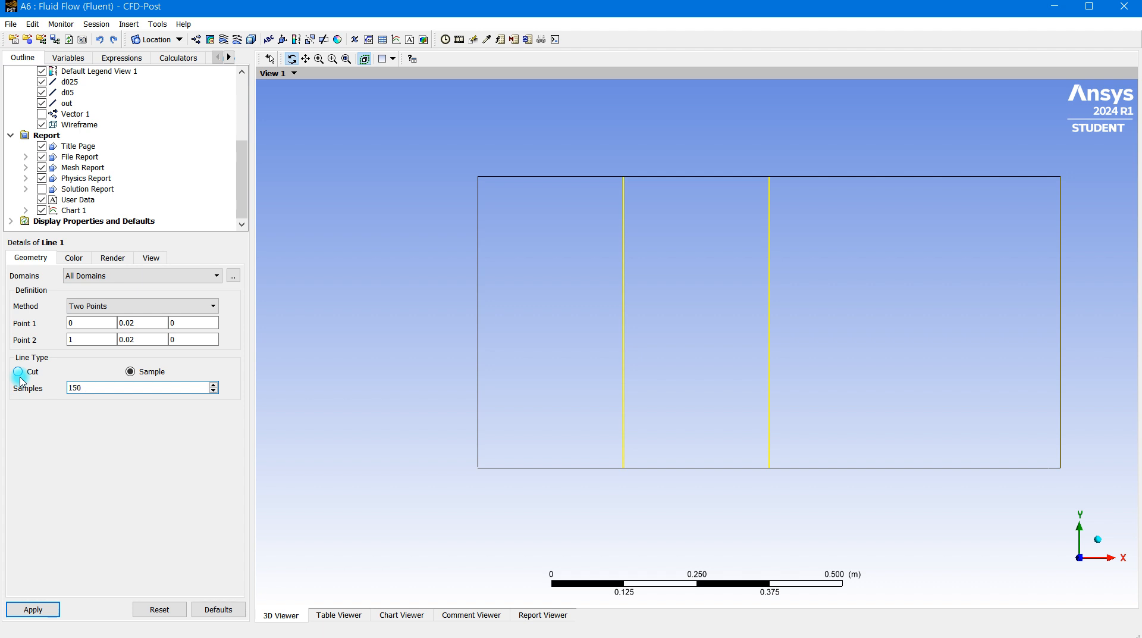
{"action": "left_click", "coordinate": [35, 608]}
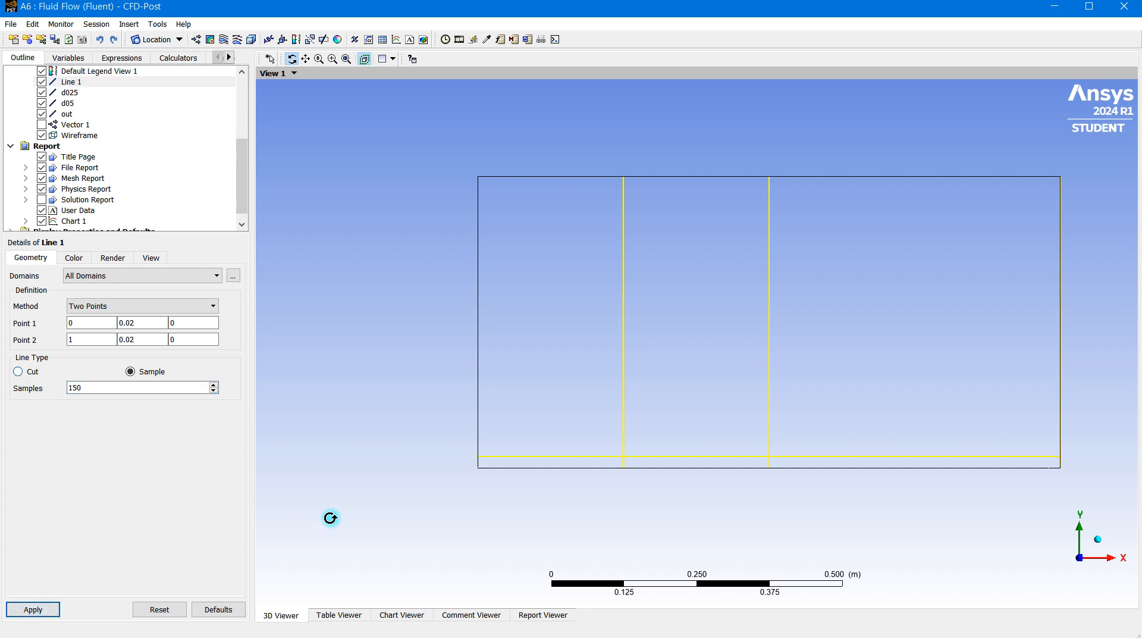
{"action": "scroll", "coordinate": [660, 488], "scroll_direction": "up", "scroll_amount": 3}
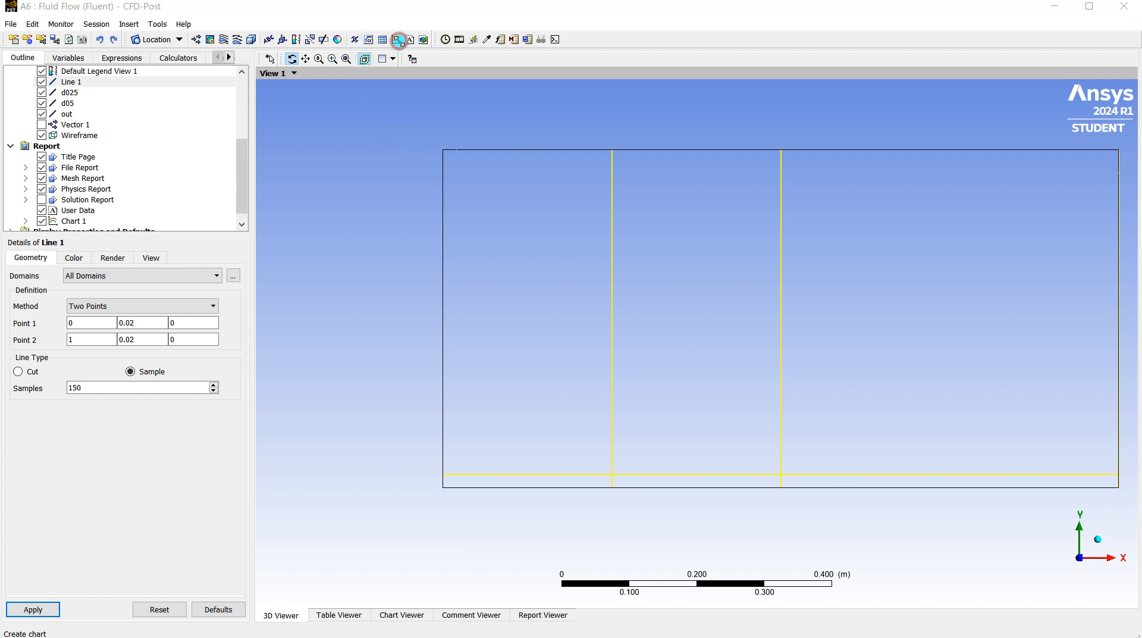
Create a new chart with the default name Chart 2 and assign Line 1 as its first data series location.
{"action": "left_click", "coordinate": [399, 40]}
{"action": "left_click", "coordinate": [429, 99]}
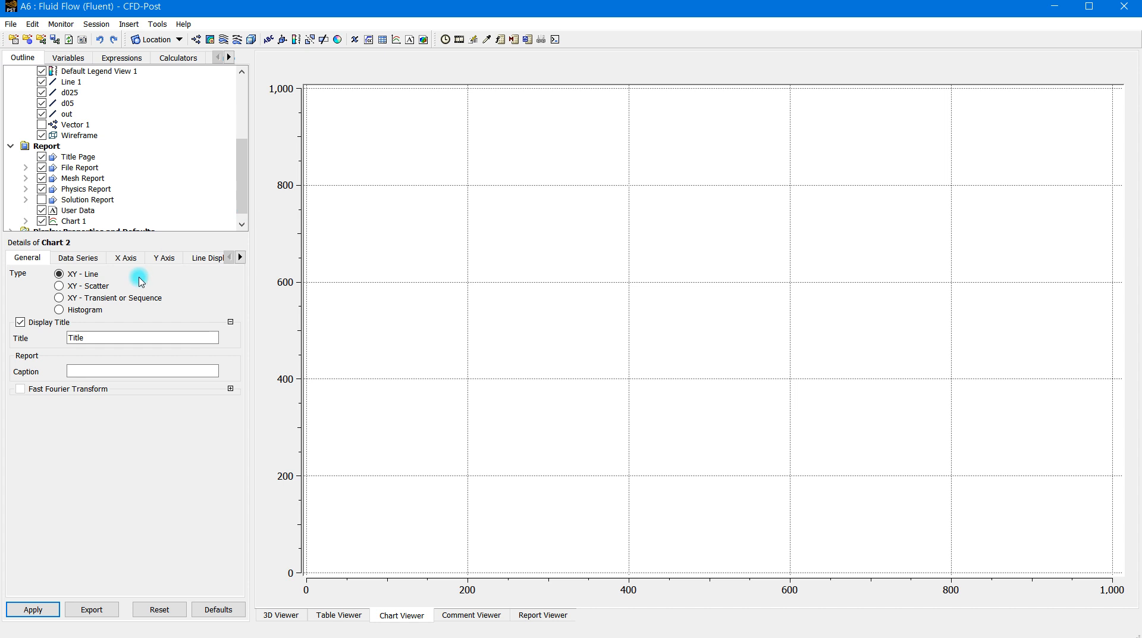
{"action": "left_click", "coordinate": [83, 260]}
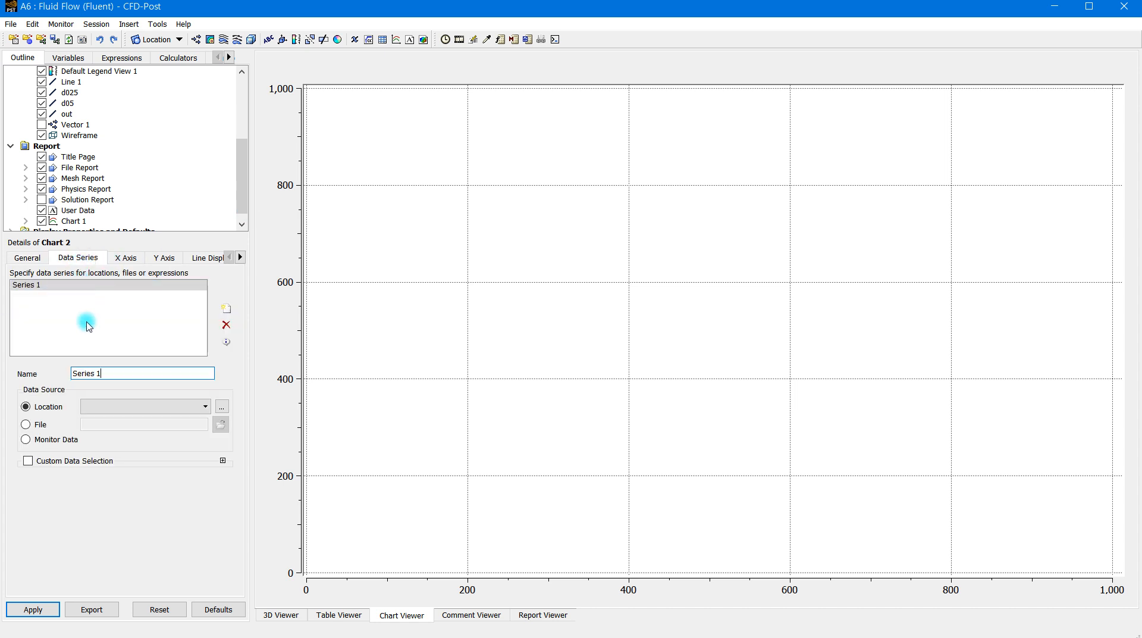
{"action": "left_click", "coordinate": [132, 406]}
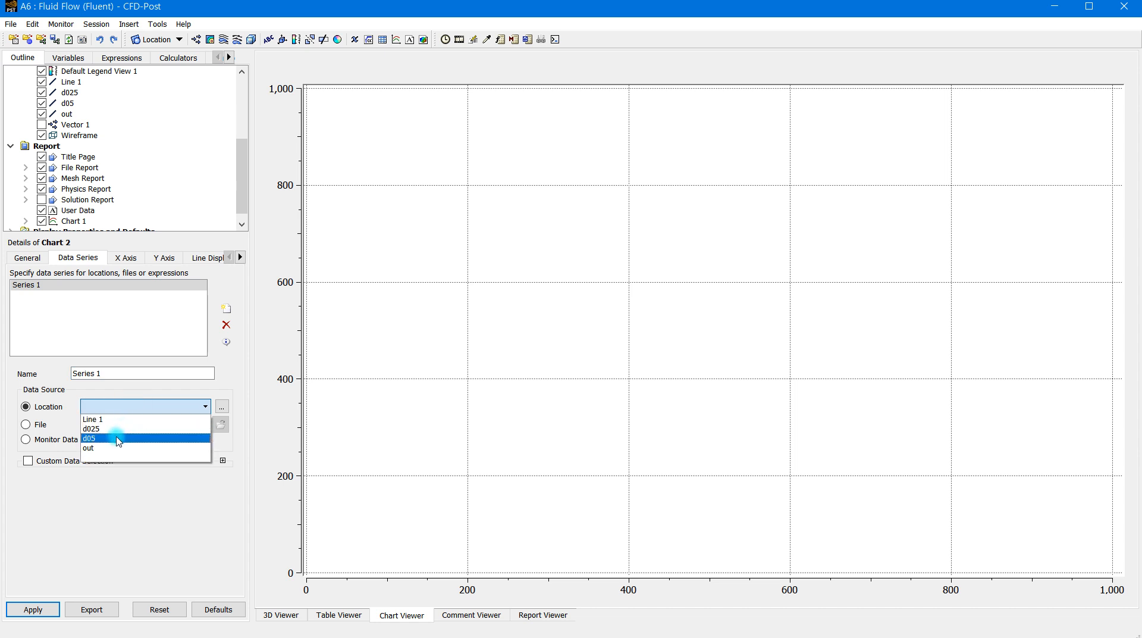
{"action": "left_click", "coordinate": [124, 420]}
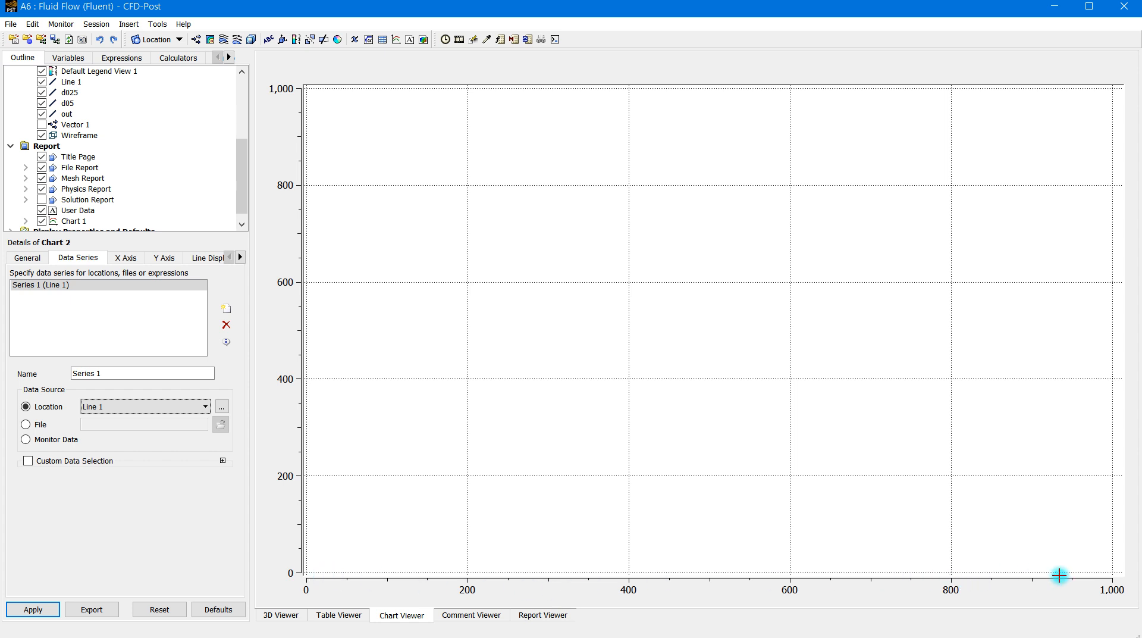
Set Chart 2's X axis variable to X.
{"action": "left_click", "coordinate": [138, 264]}
{"action": "left_click", "coordinate": [107, 290]}
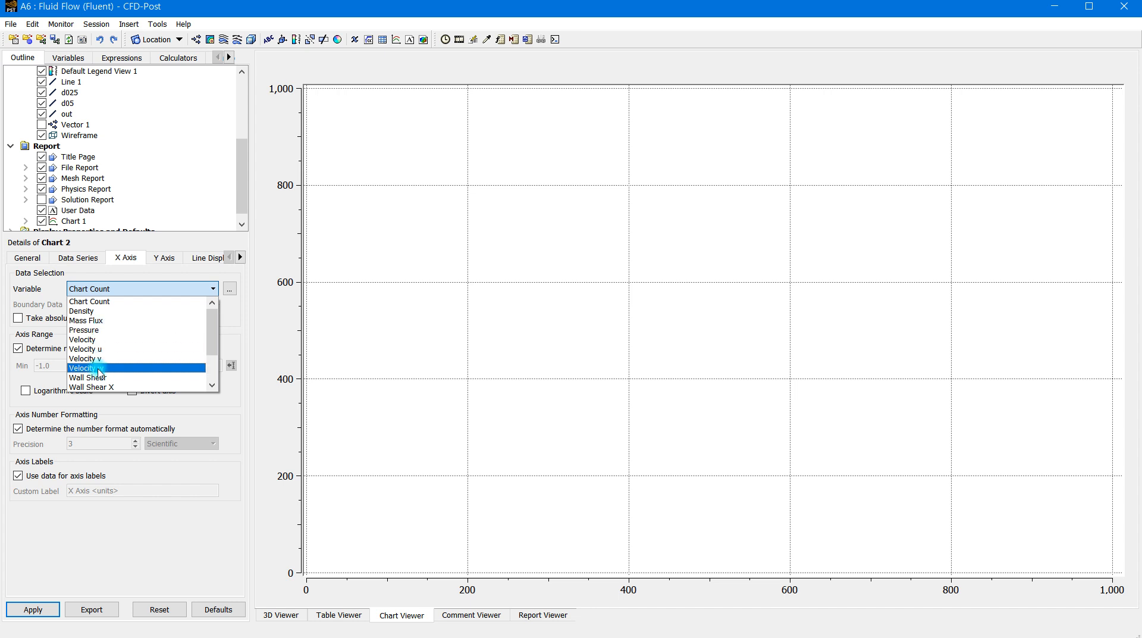
{"action": "scroll", "coordinate": [121, 373], "scroll_direction": "down", "scroll_amount": 2}
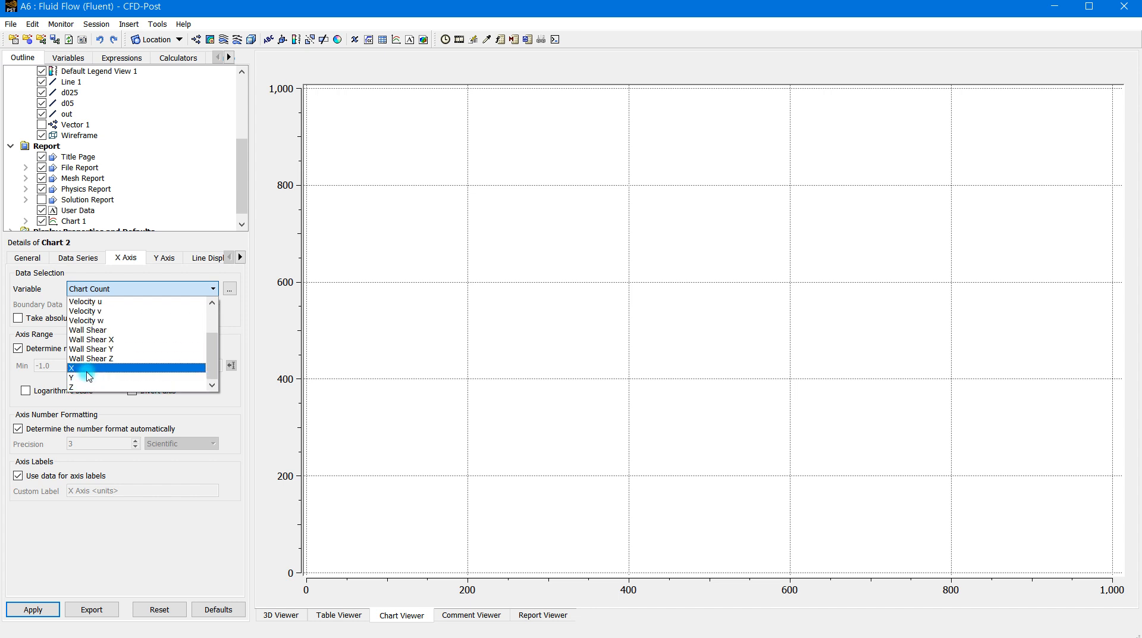
{"action": "left_click", "coordinate": [86, 368]}
Set Chart 2's Y axis variable to Velocity u and plot the chart.
{"action": "left_click", "coordinate": [161, 260]}
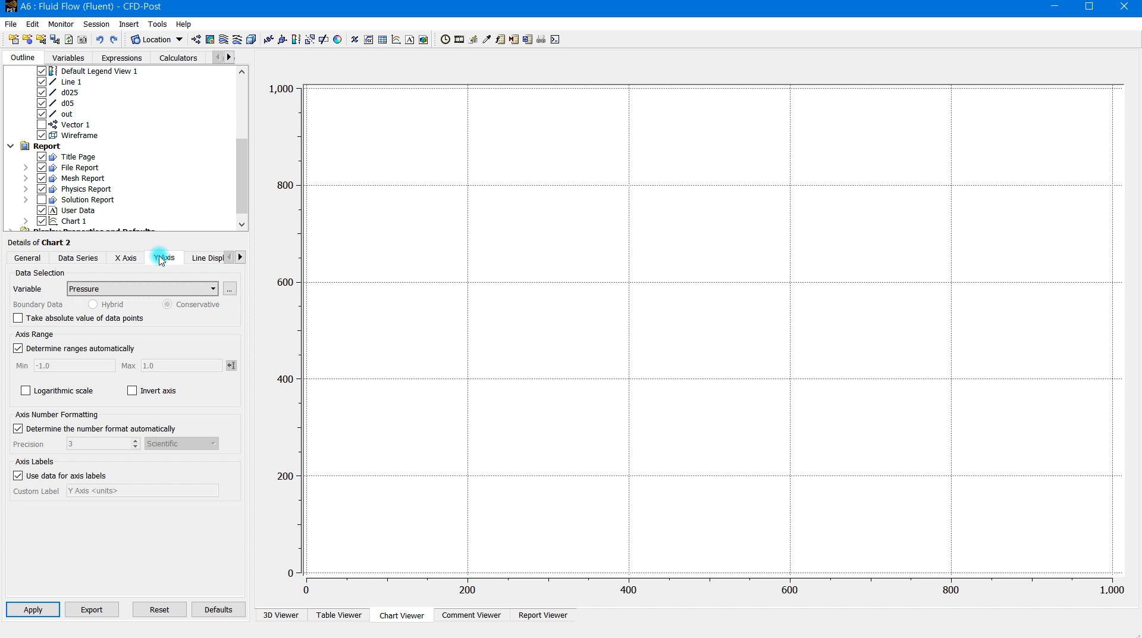
{"action": "left_click", "coordinate": [172, 288]}
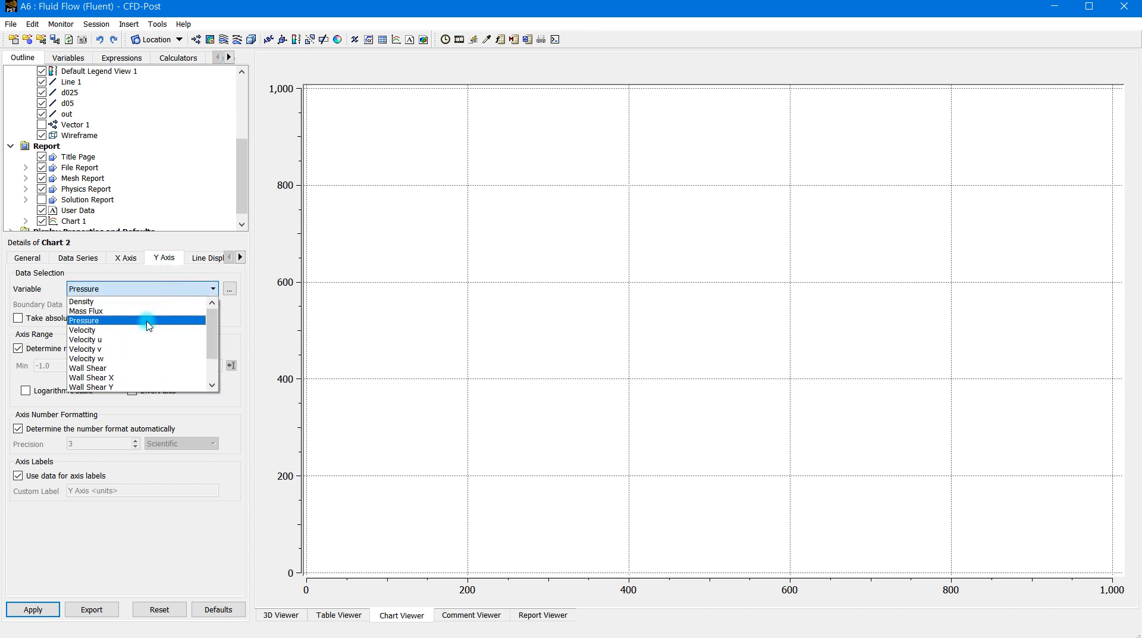
{"action": "left_click", "coordinate": [140, 340]}
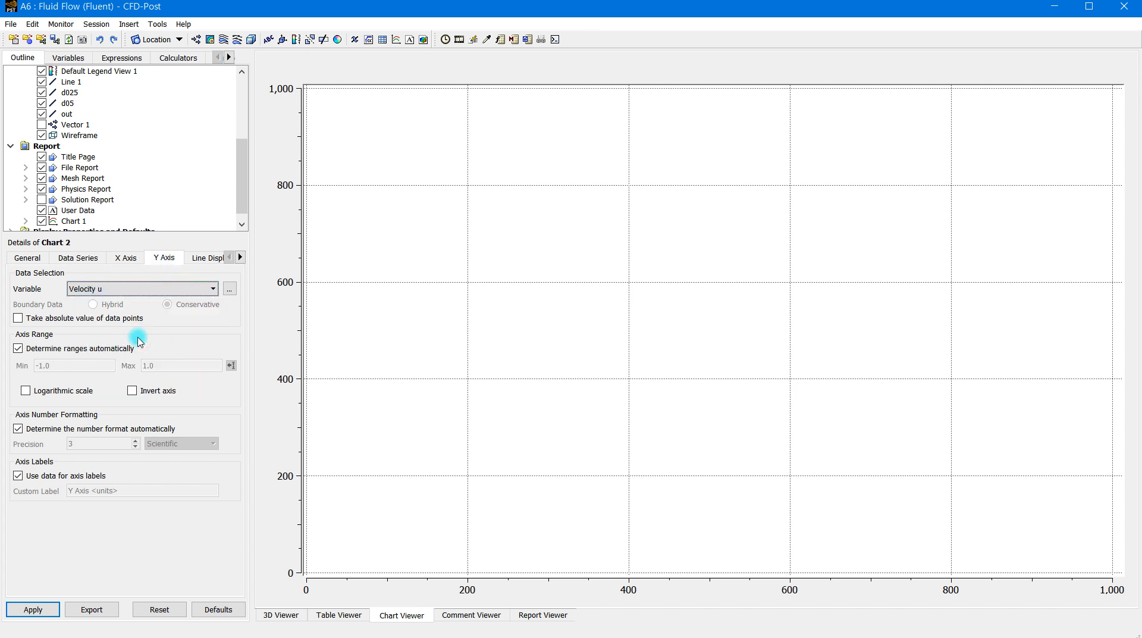
{"action": "left_click", "coordinate": [51, 610]}
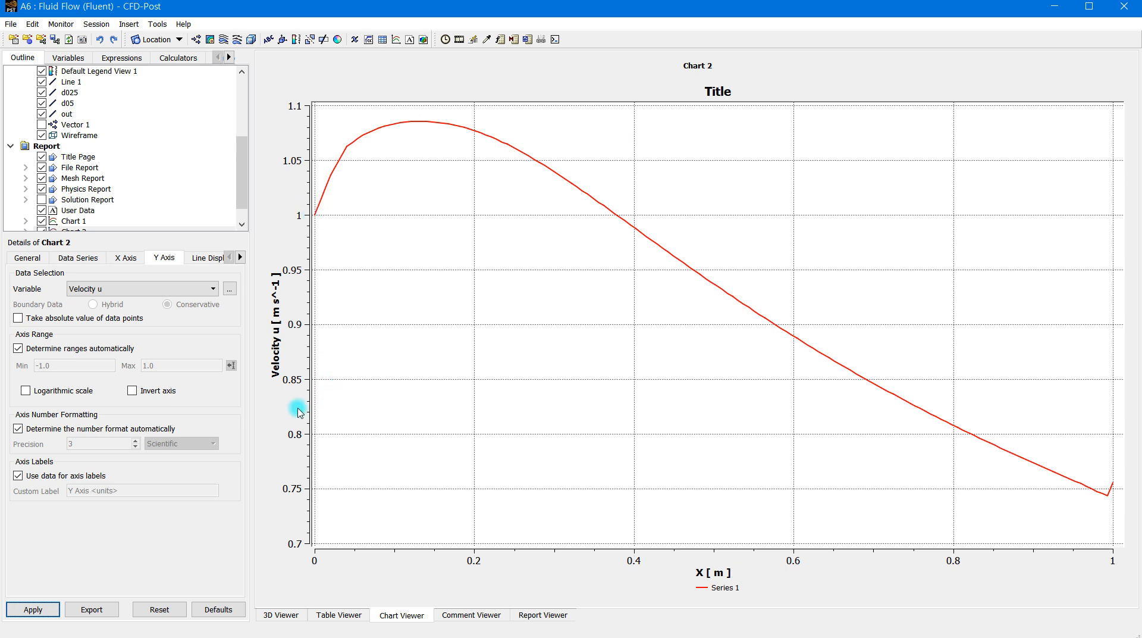
Review Line 1's position in the 3D view and compare the plots of Chart 2 and Chart 1.
{"action": "left_click", "coordinate": [284, 614]}
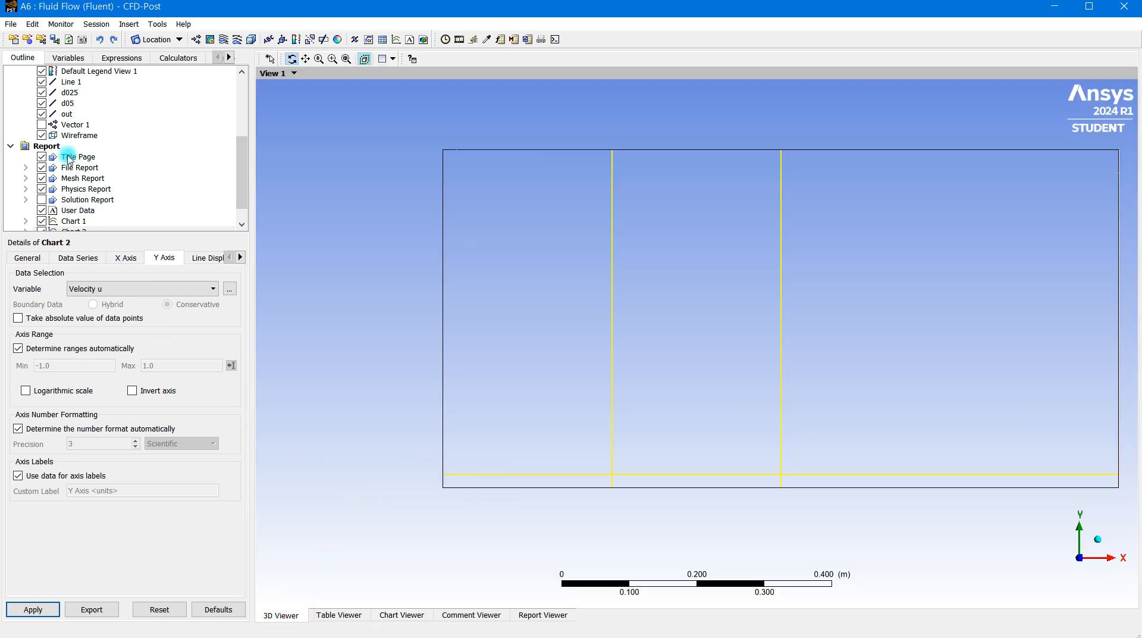
{"action": "left_click", "coordinate": [70, 82]}
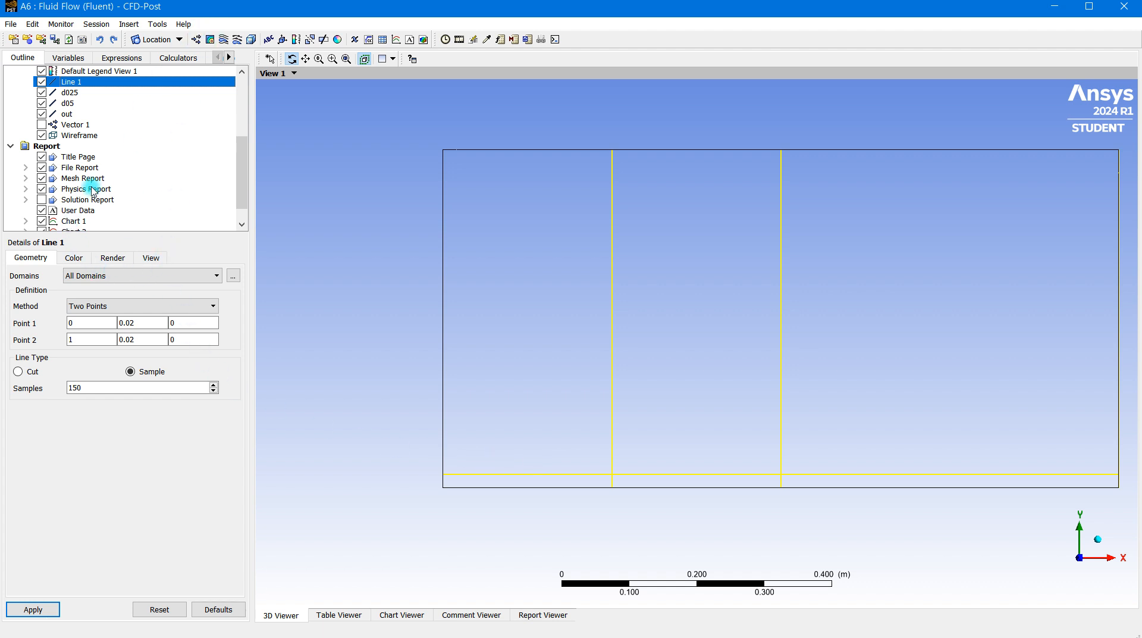
{"action": "scroll", "coordinate": [93, 190], "scroll_direction": "down", "scroll_amount": 1}
{"action": "double_click", "coordinate": [81, 212]}
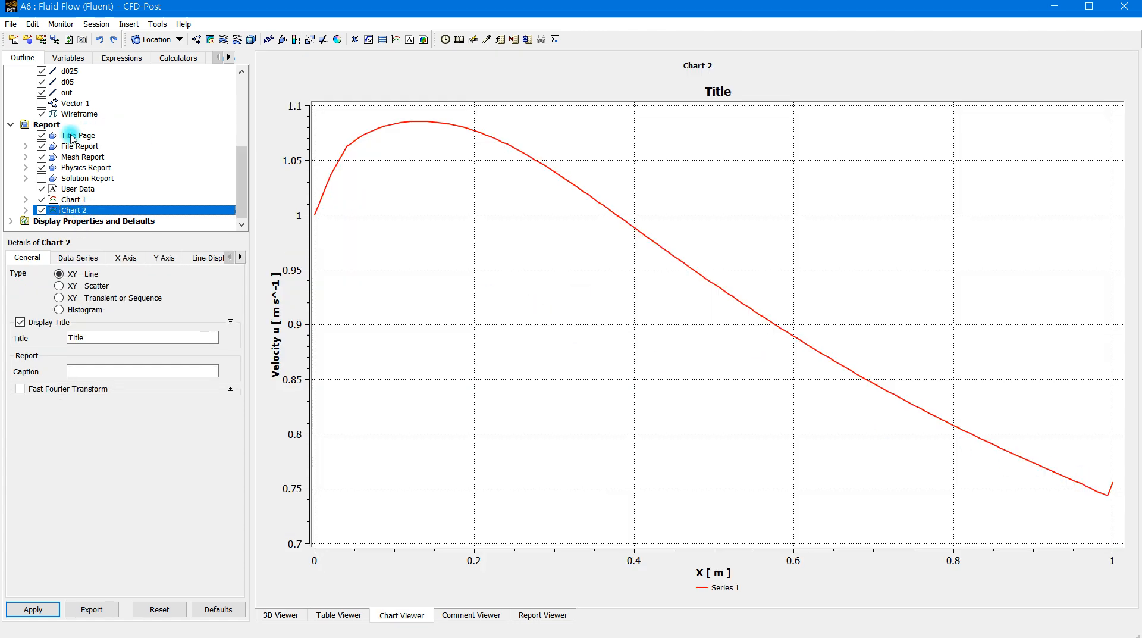
{"action": "left_click", "coordinate": [76, 203]}
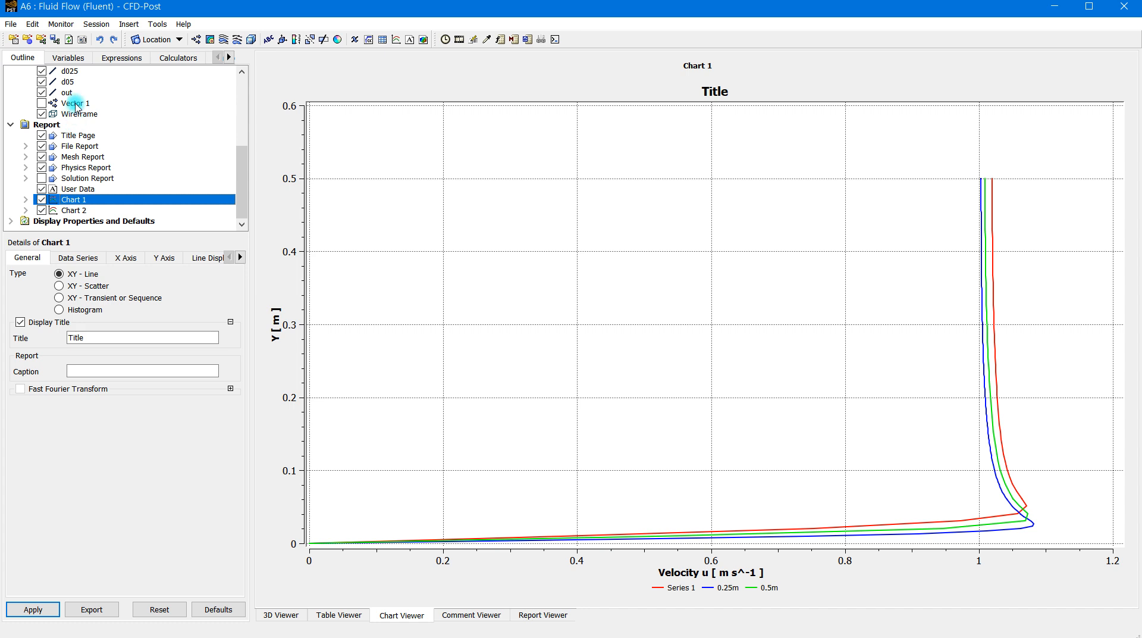
Set the Y coordinate of both Line 1 end points to 0.01, apply it, and display Chart 2 again.
{"action": "scroll", "coordinate": [75, 106], "scroll_direction": "up", "scroll_amount": 3}
{"action": "left_click", "coordinate": [71, 169]}
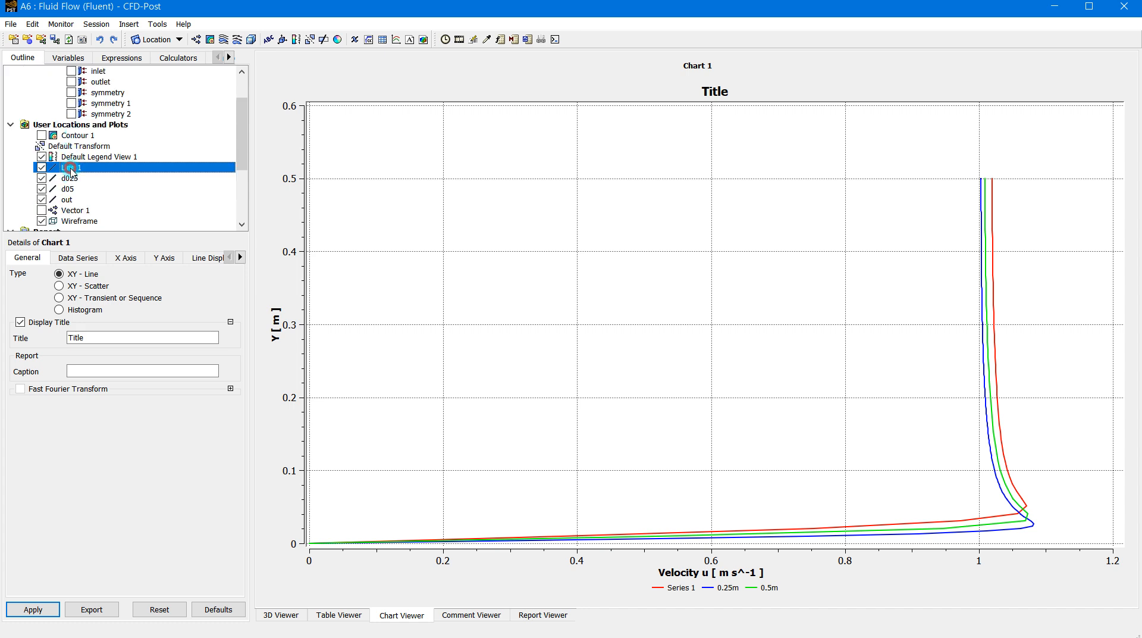
{"action": "left_click", "coordinate": [138, 324]}
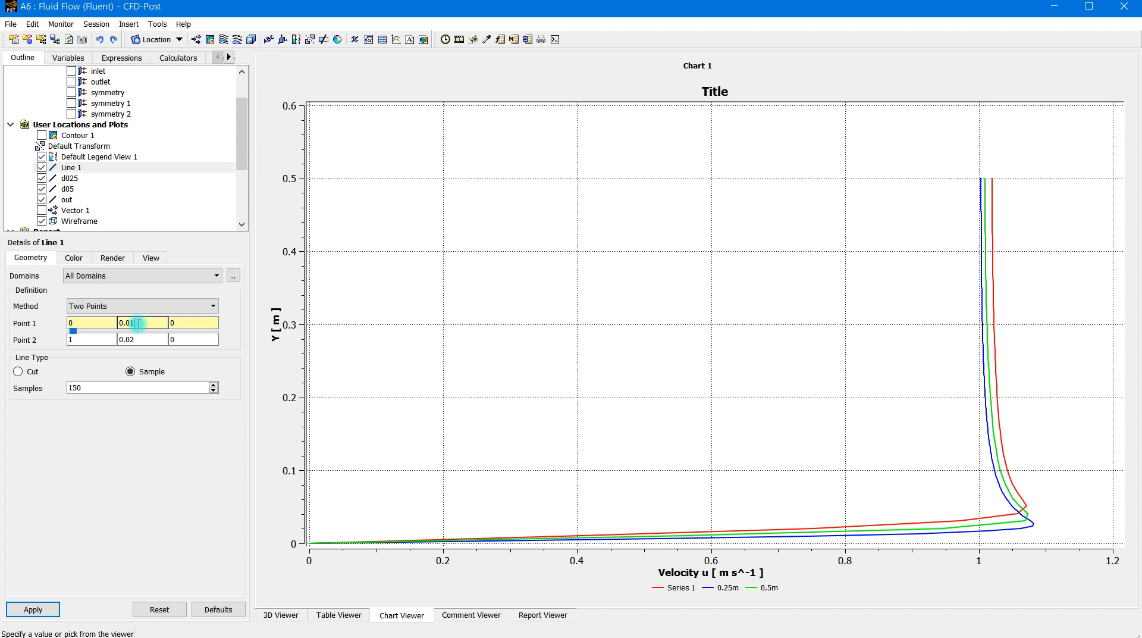
{"action": "left_click", "coordinate": [134, 338]}
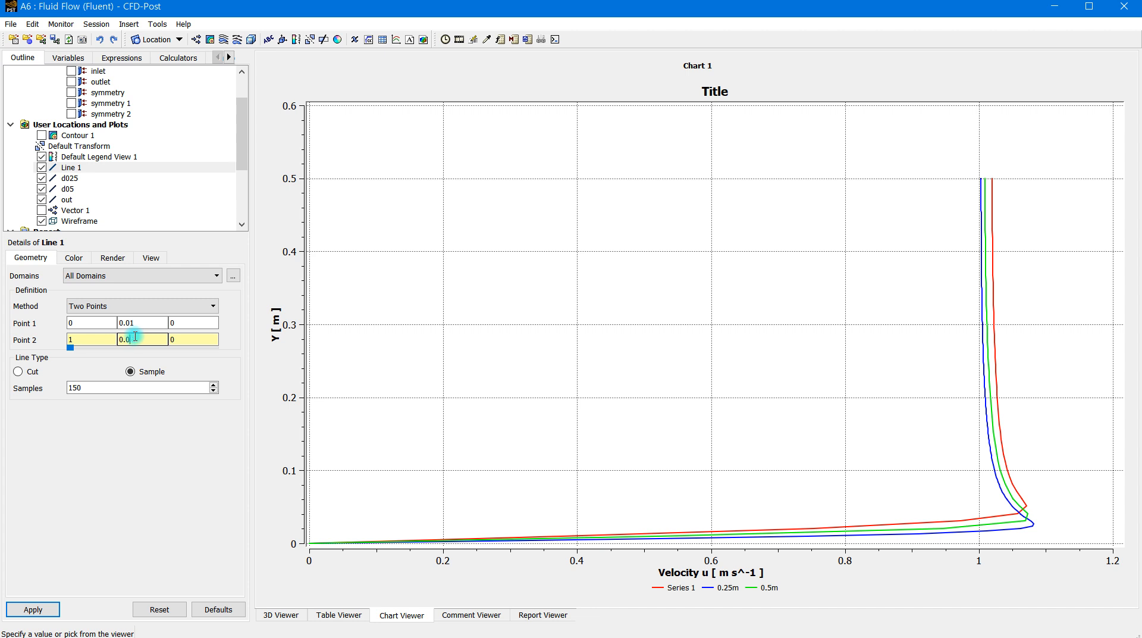
{"action": "left_click", "coordinate": [56, 618]}
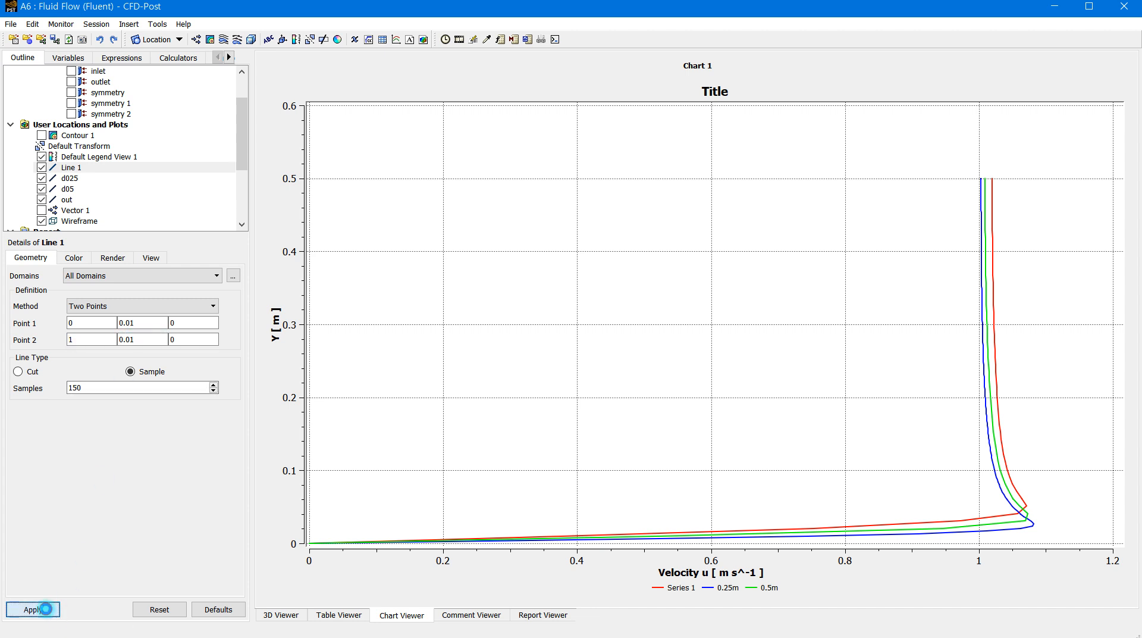
{"action": "scroll", "coordinate": [88, 202], "scroll_direction": "down", "scroll_amount": 4}
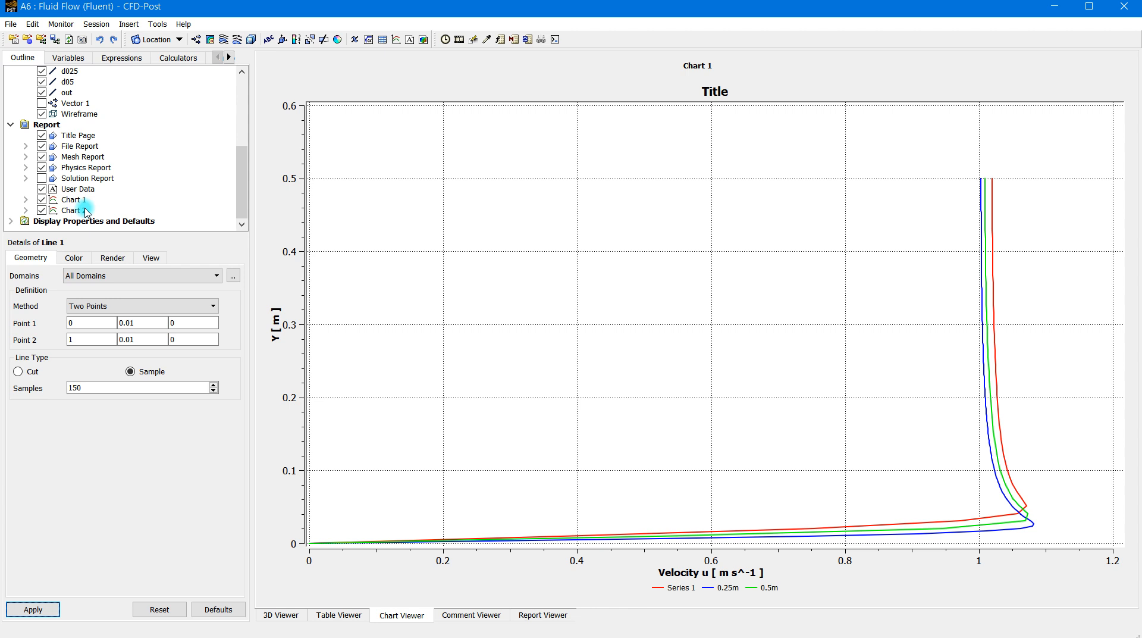
{"action": "double_click", "coordinate": [75, 210]}
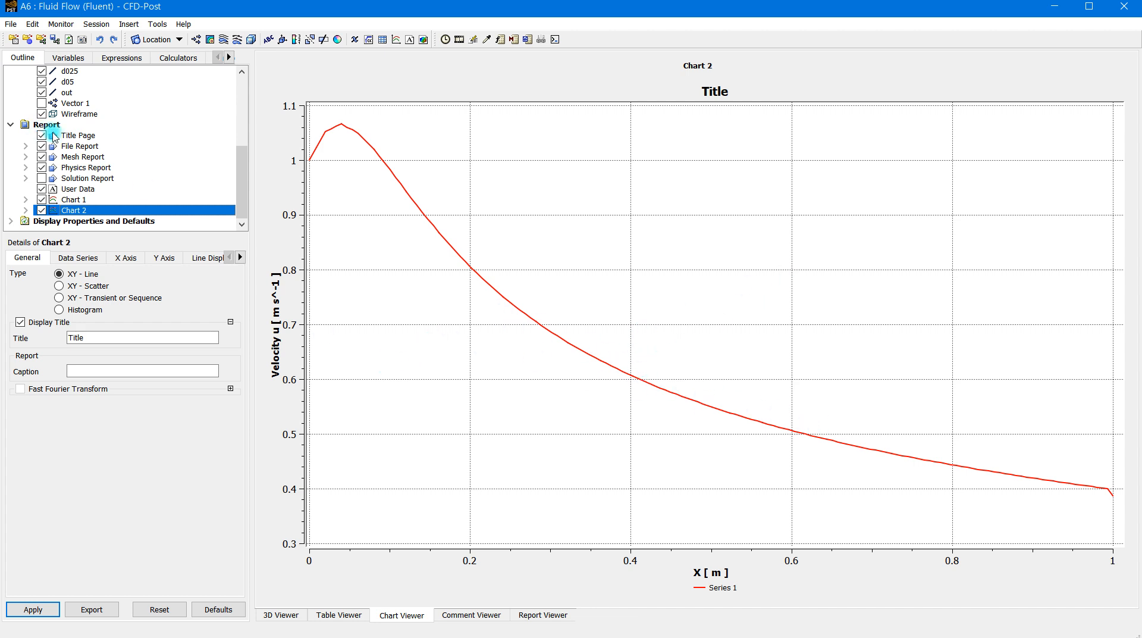
Make the velocity plot Contour 1 visible in the 3D view.
{"action": "scroll", "coordinate": [53, 132], "scroll_direction": "up", "scroll_amount": 3}
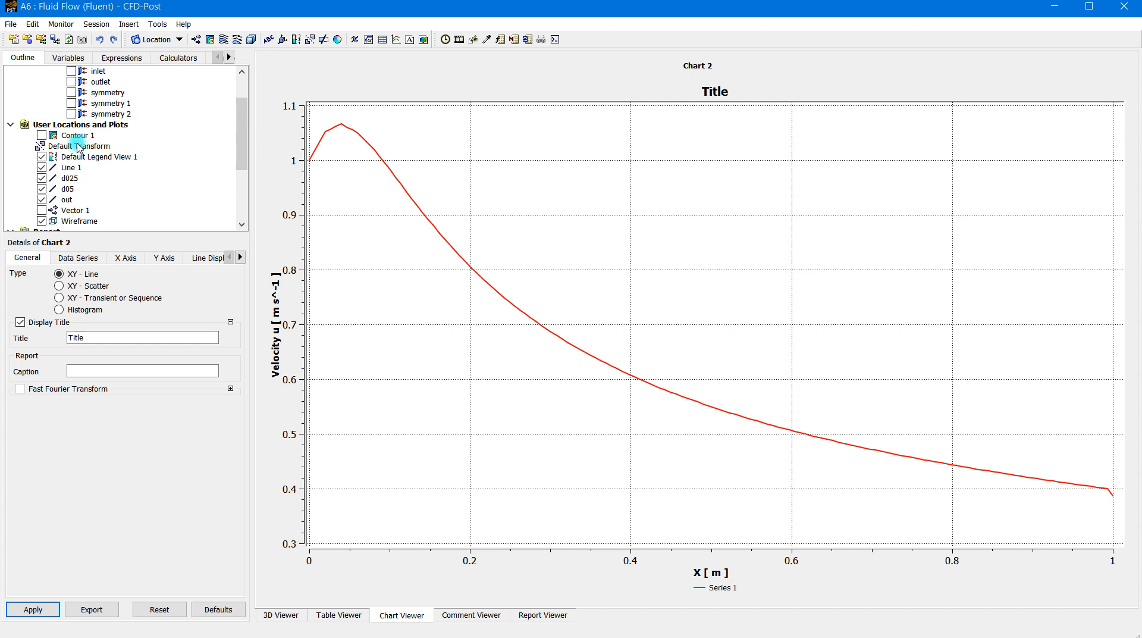
{"action": "left_click", "coordinate": [48, 136]}
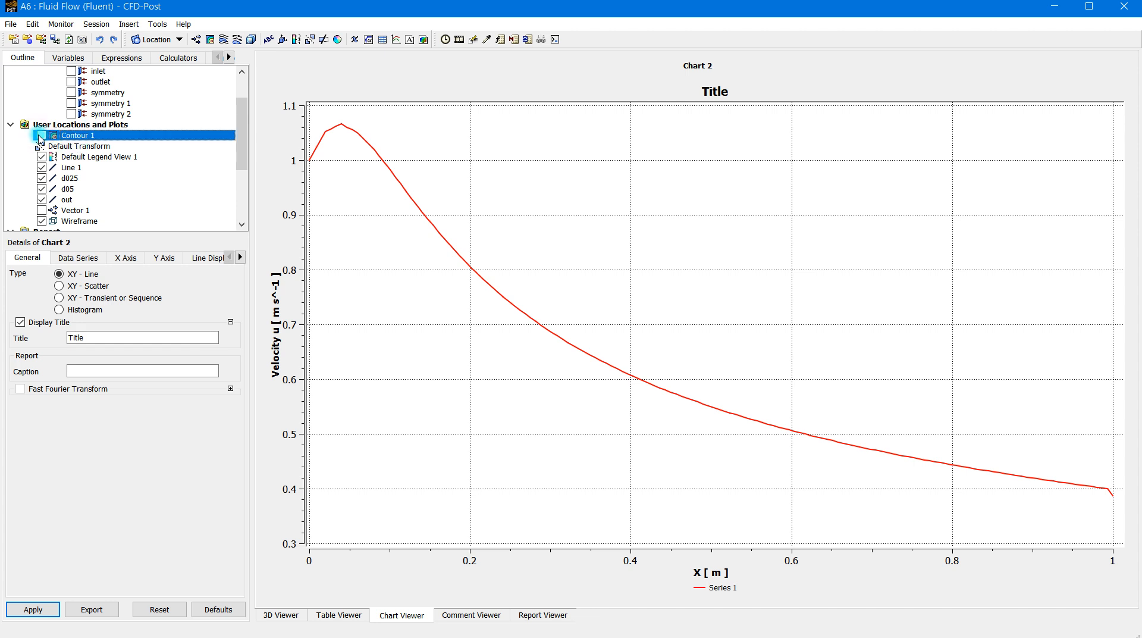
{"action": "left_click", "coordinate": [282, 615]}
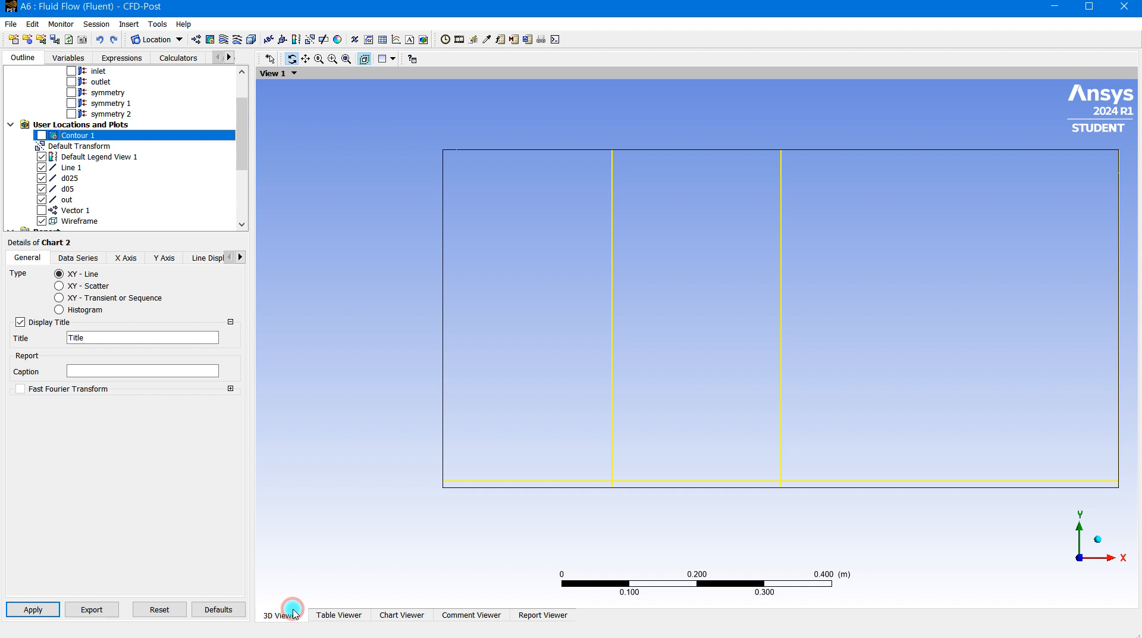
{"action": "left_click", "coordinate": [42, 136]}
Examine the velocity contour's boundary layer along the plate and close up at its leading edge.
{"action": "scroll", "coordinate": [767, 513], "scroll_direction": "up", "scroll_amount": 3}
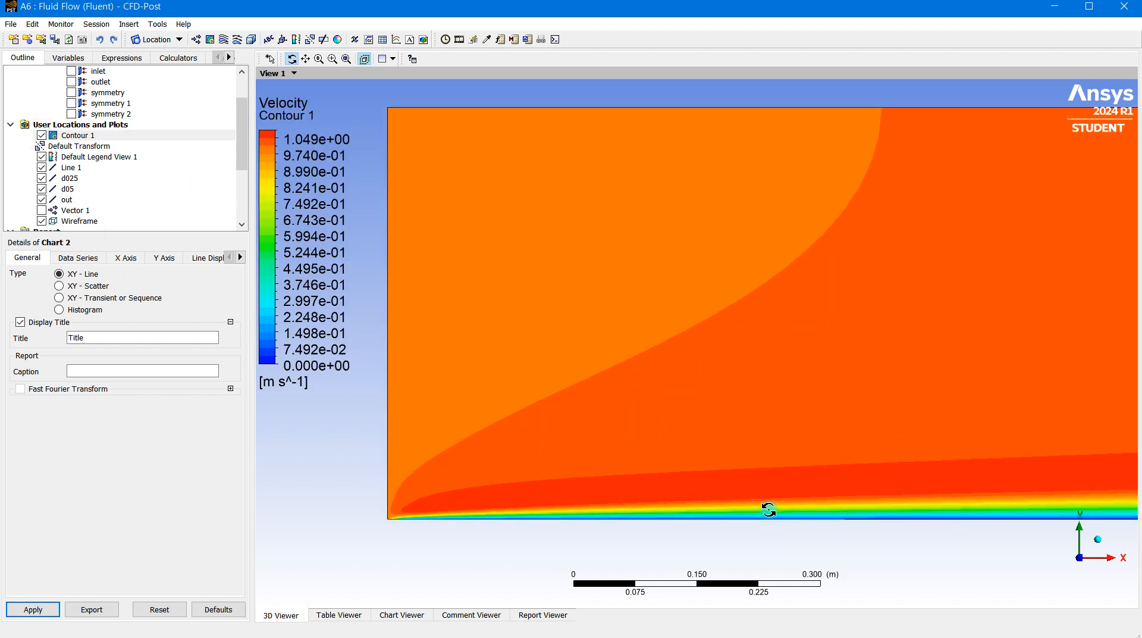
{"action": "left_click_drag", "start_coordinate": [759, 466], "coordinate": [602, 345]}
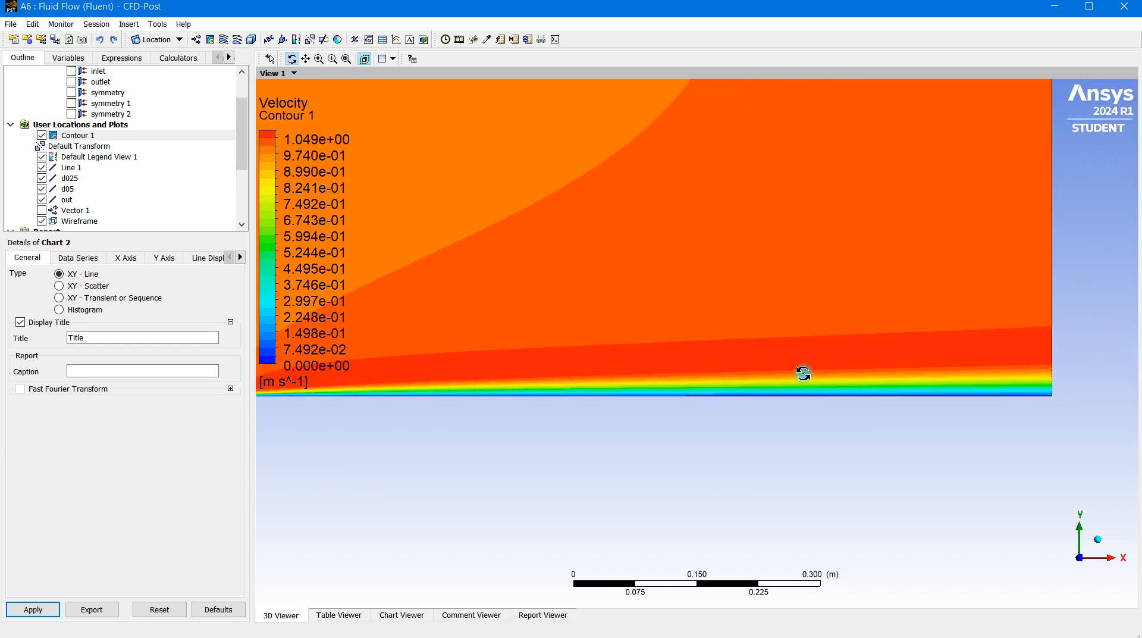
{"action": "scroll", "coordinate": [803, 378], "scroll_direction": "up", "scroll_amount": 2}
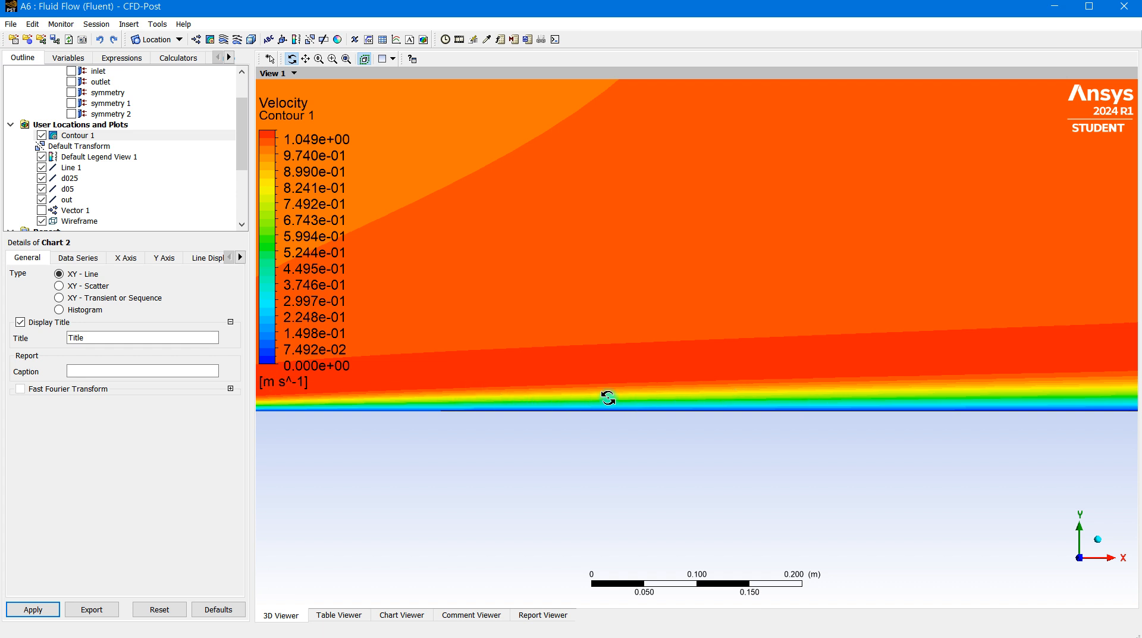
{"action": "scroll", "coordinate": [961, 398], "scroll_direction": "down", "scroll_amount": 3}
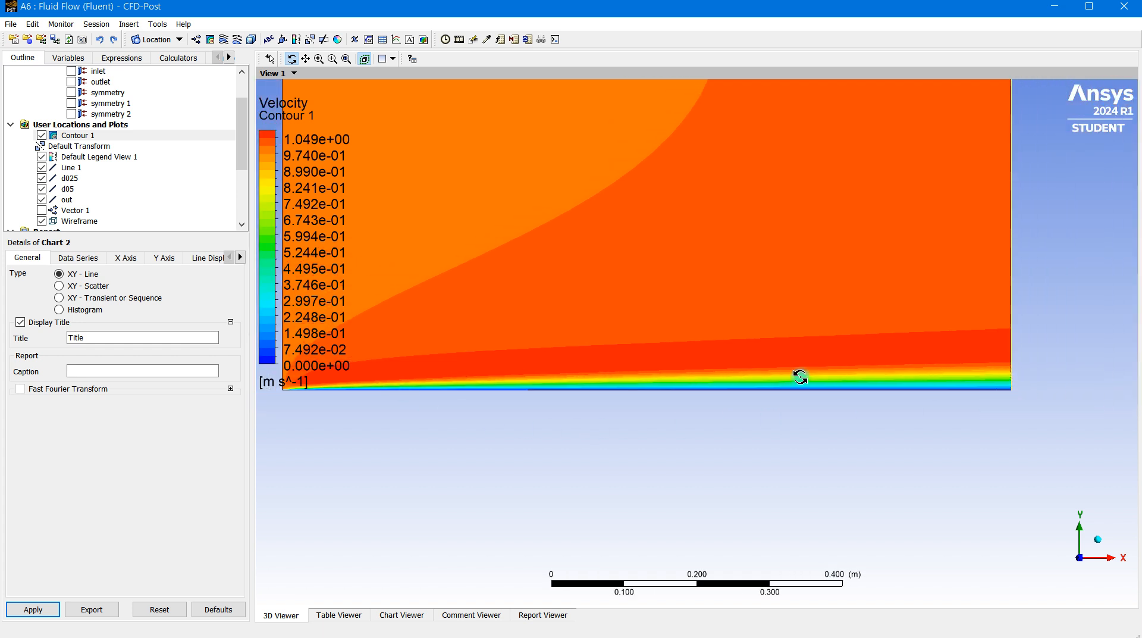
{"action": "scroll", "coordinate": [604, 395], "scroll_direction": "down", "scroll_amount": 1}
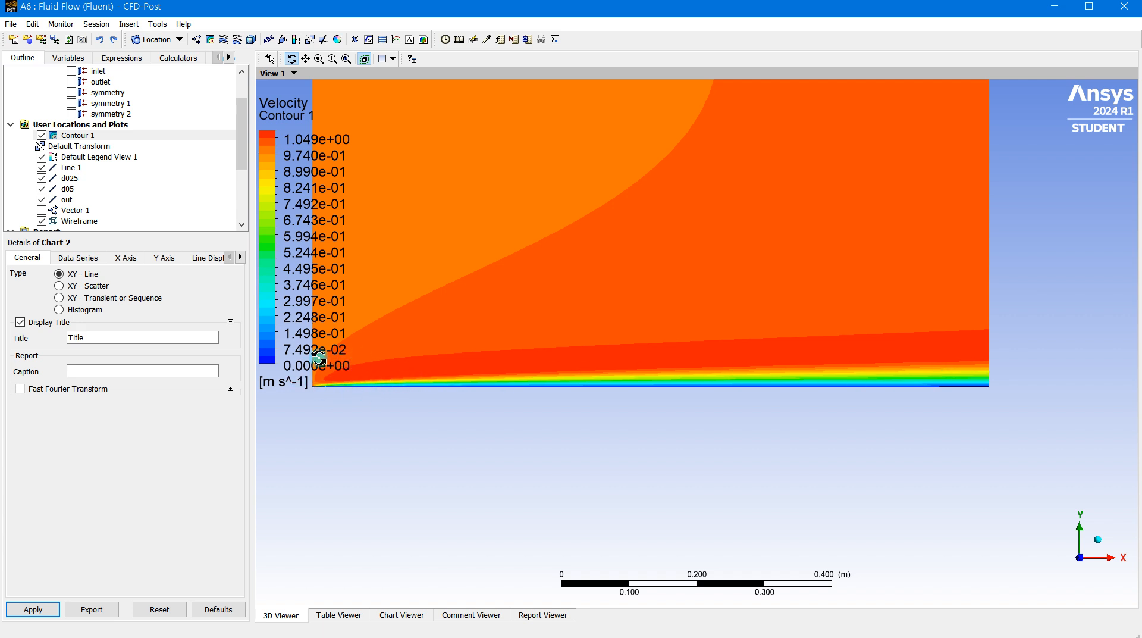
{"action": "scroll", "coordinate": [76, 212], "scroll_direction": "down", "scroll_amount": 3}
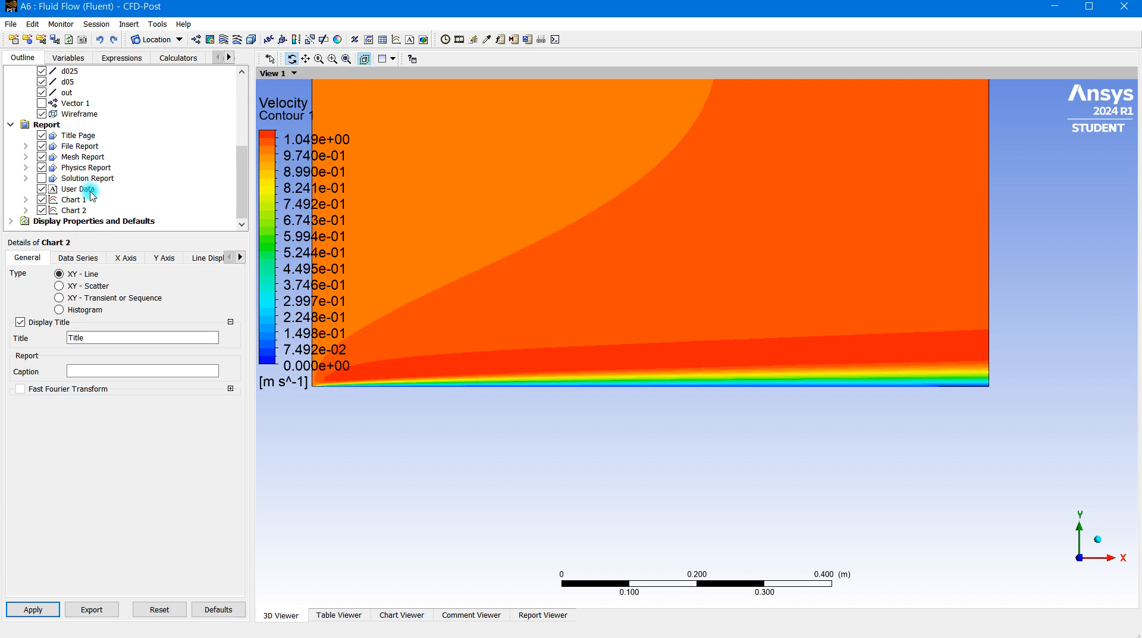
{"action": "left_click", "coordinate": [82, 210]}
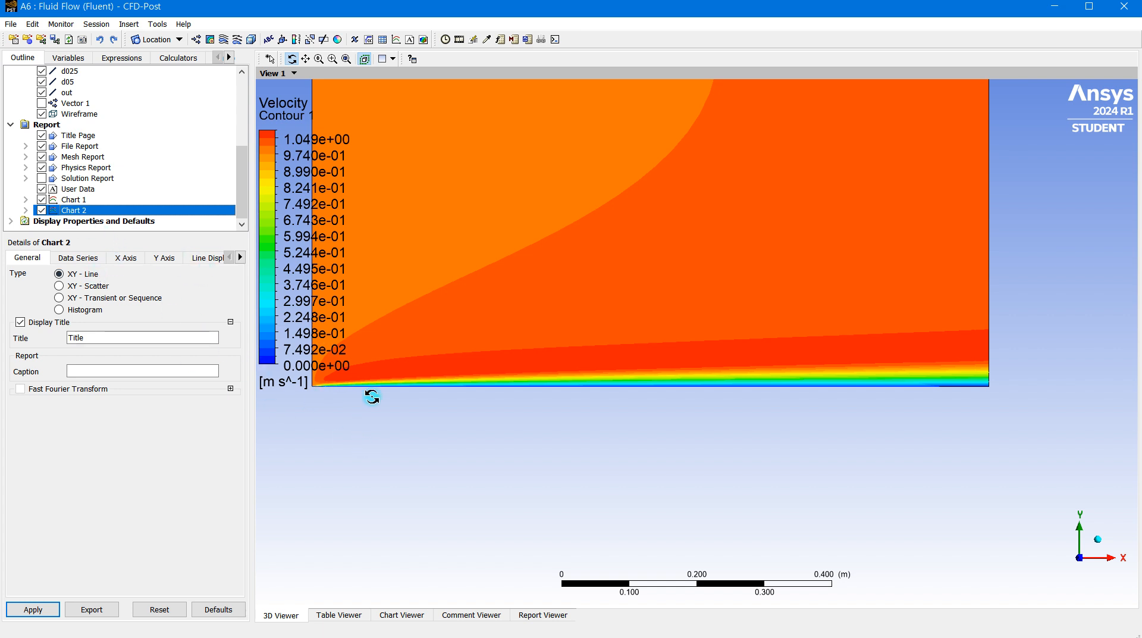
{"action": "scroll", "coordinate": [373, 397], "scroll_direction": "up", "scroll_amount": 3}
{"action": "left_click_drag", "start_coordinate": [433, 414], "coordinate": [605, 398]}
{"action": "scroll", "coordinate": [382, 387], "scroll_direction": "up", "scroll_amount": 3}
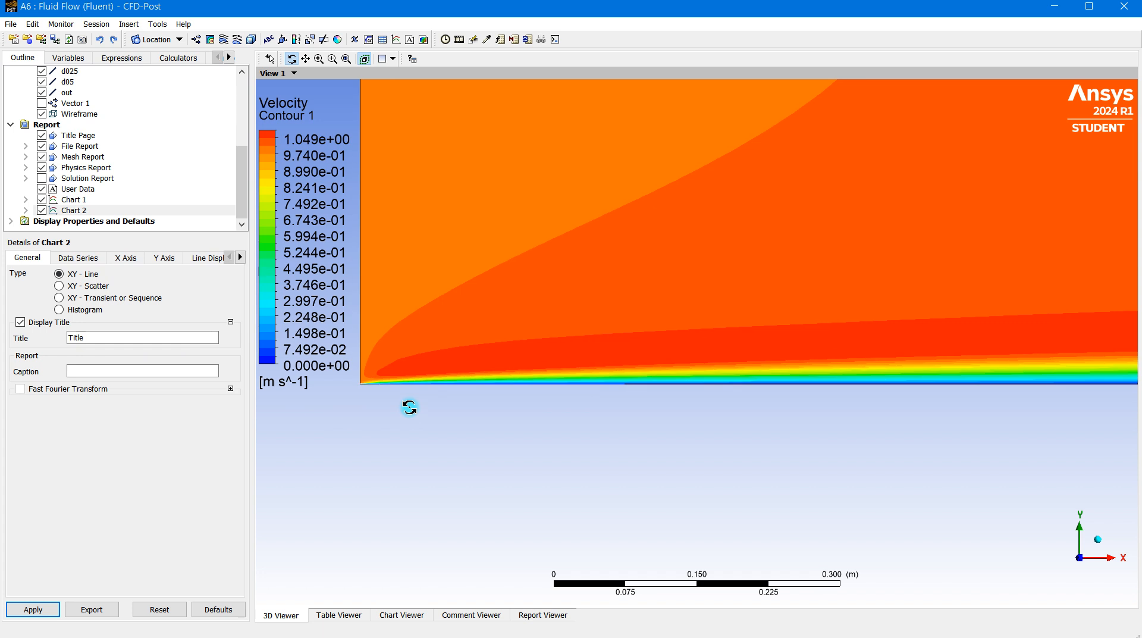
{"action": "left_click_drag", "start_coordinate": [359, 393], "coordinate": [625, 423]}
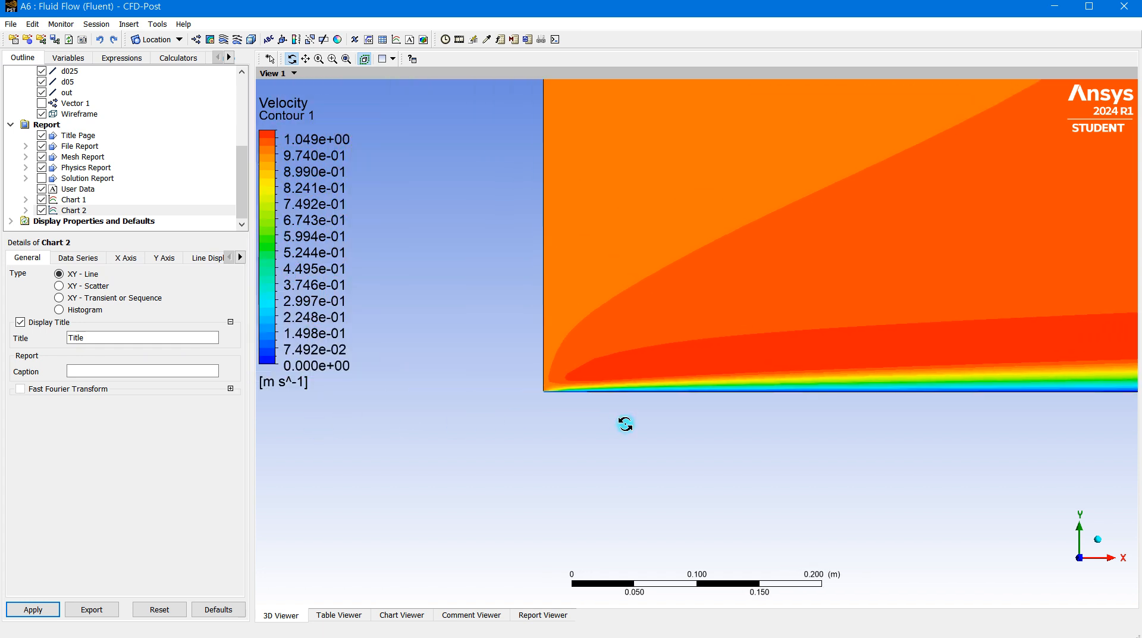
{"action": "scroll", "coordinate": [545, 408], "scroll_direction": "up", "scroll_amount": 2}
{"action": "scroll", "coordinate": [544, 383], "scroll_direction": "up", "scroll_amount": 2}
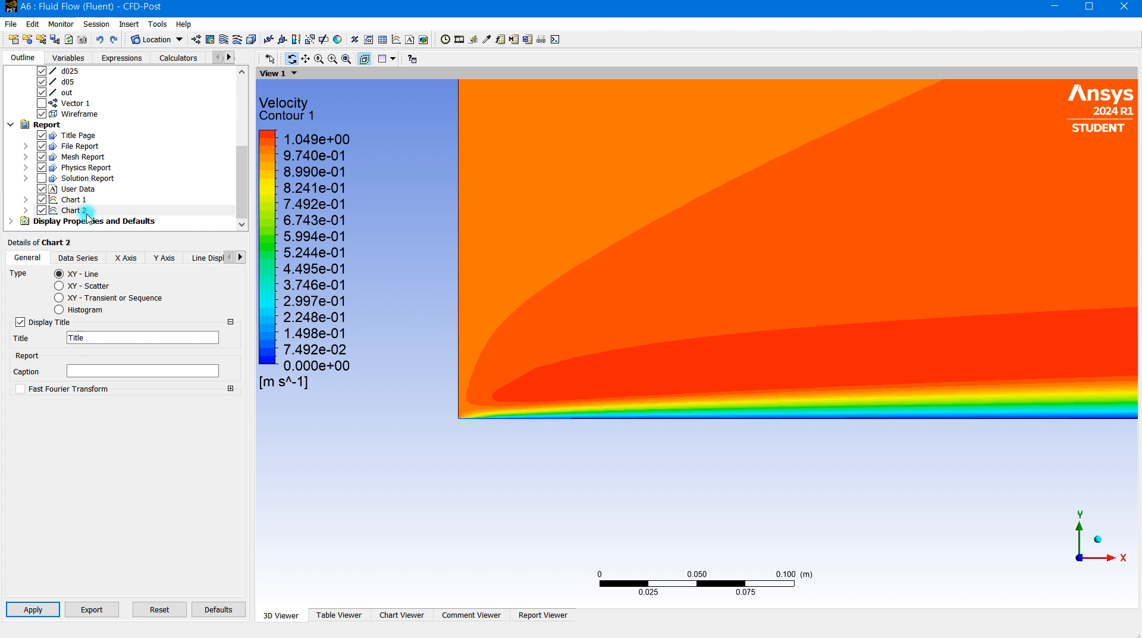
Compare the Chart 2 velocity curve with the velocity contour, from the leading edge out to the whole flow domain.
{"action": "left_click", "coordinate": [85, 212]}
{"action": "left_click", "coordinate": [403, 614]}
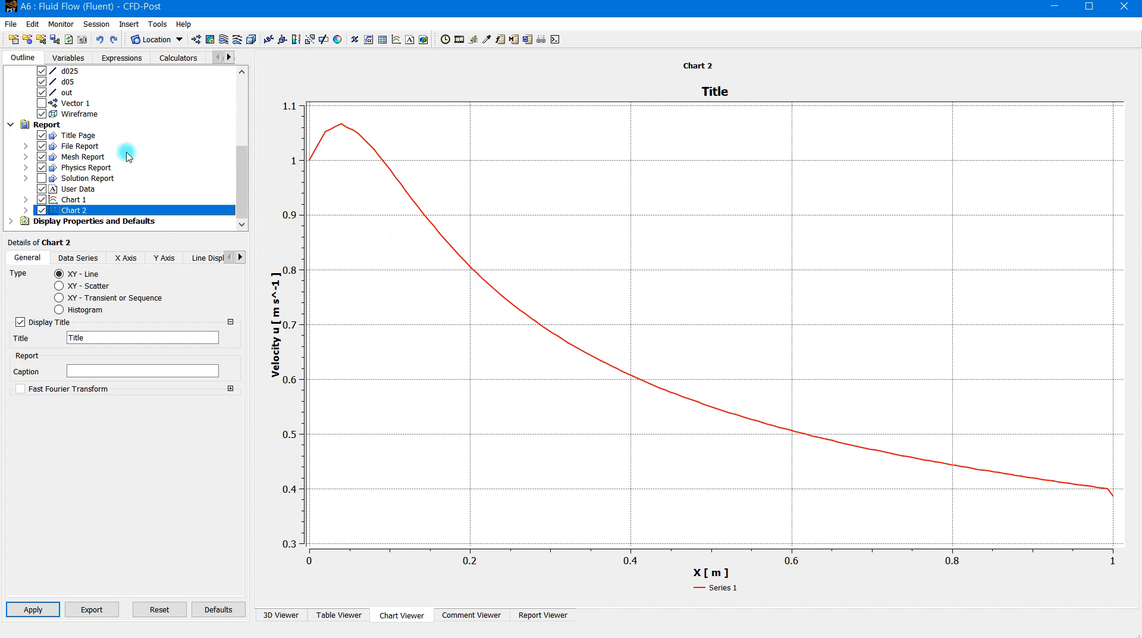
{"action": "scroll", "coordinate": [72, 171], "scroll_direction": "up", "scroll_amount": 5}
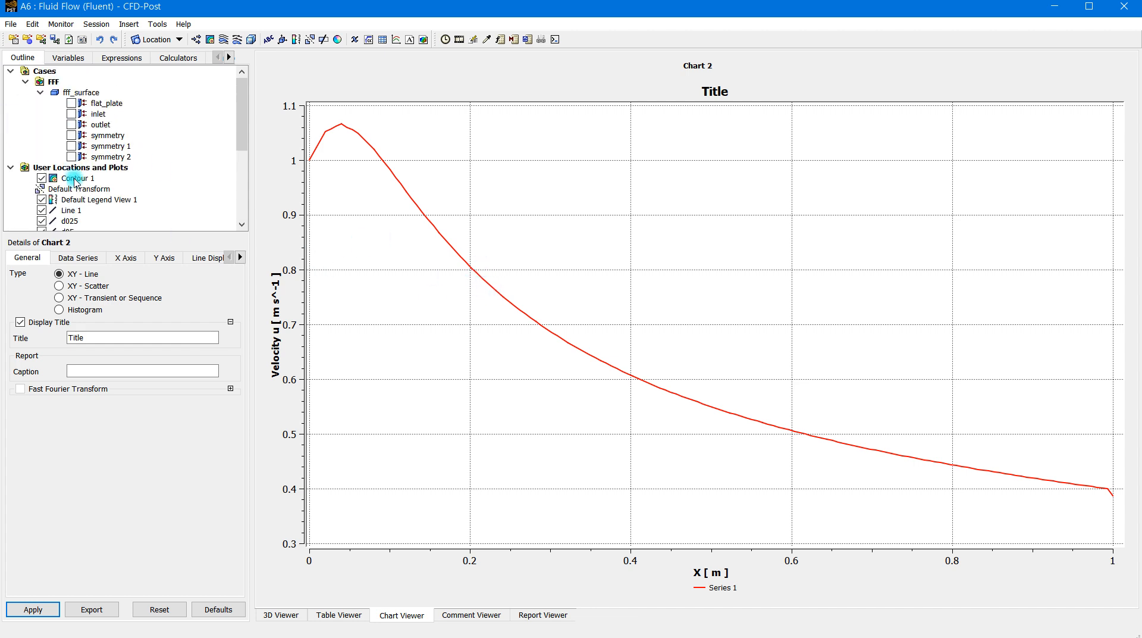
{"action": "left_click", "coordinate": [75, 181]}
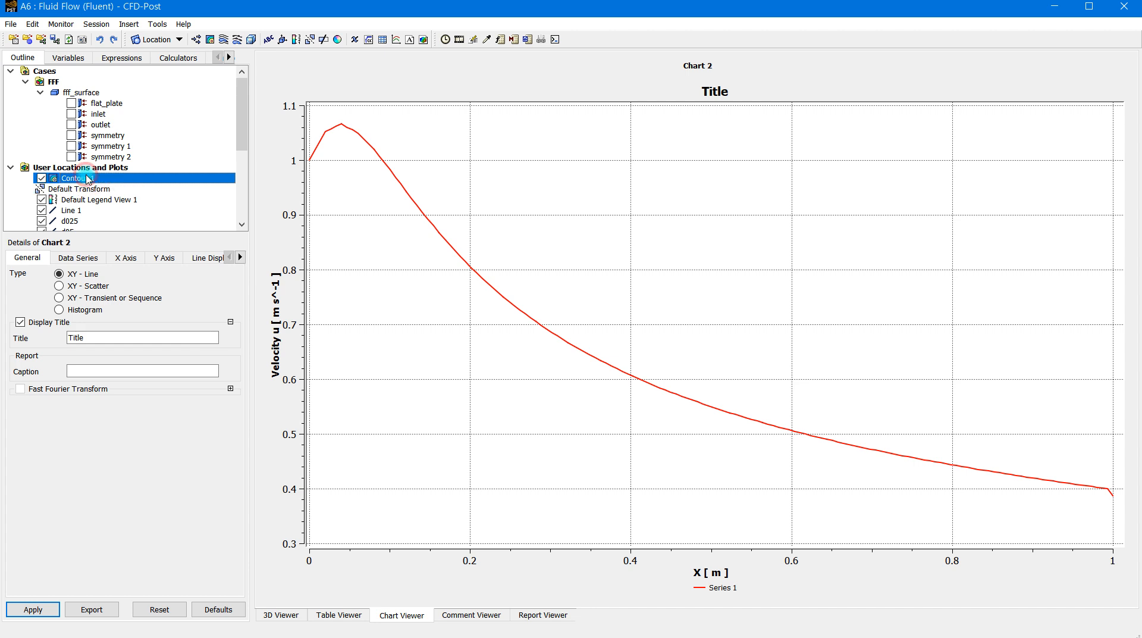
{"action": "left_click", "coordinate": [277, 615]}
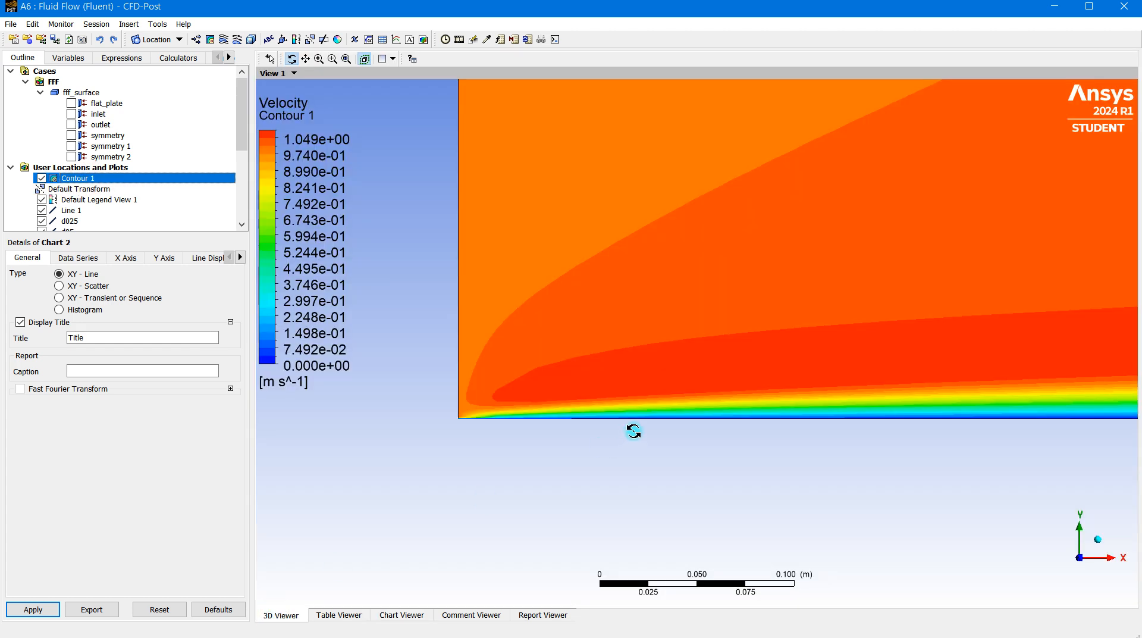
{"action": "left_click_drag", "start_coordinate": [611, 448], "coordinate": [478, 516]}
{"action": "scroll", "coordinate": [535, 452], "scroll_direction": "down", "scroll_amount": 2}
{"action": "left_click_drag", "start_coordinate": [532, 405], "coordinate": [350, 500]}
{"action": "scroll", "coordinate": [470, 421], "scroll_direction": "down", "scroll_amount": 8}
{"action": "left_click_drag", "start_coordinate": [575, 362], "coordinate": [382, 436]}
{"action": "scroll", "coordinate": [586, 358], "scroll_direction": "down", "scroll_amount": 3}
{"action": "left_click_drag", "start_coordinate": [601, 383], "coordinate": [656, 377]}
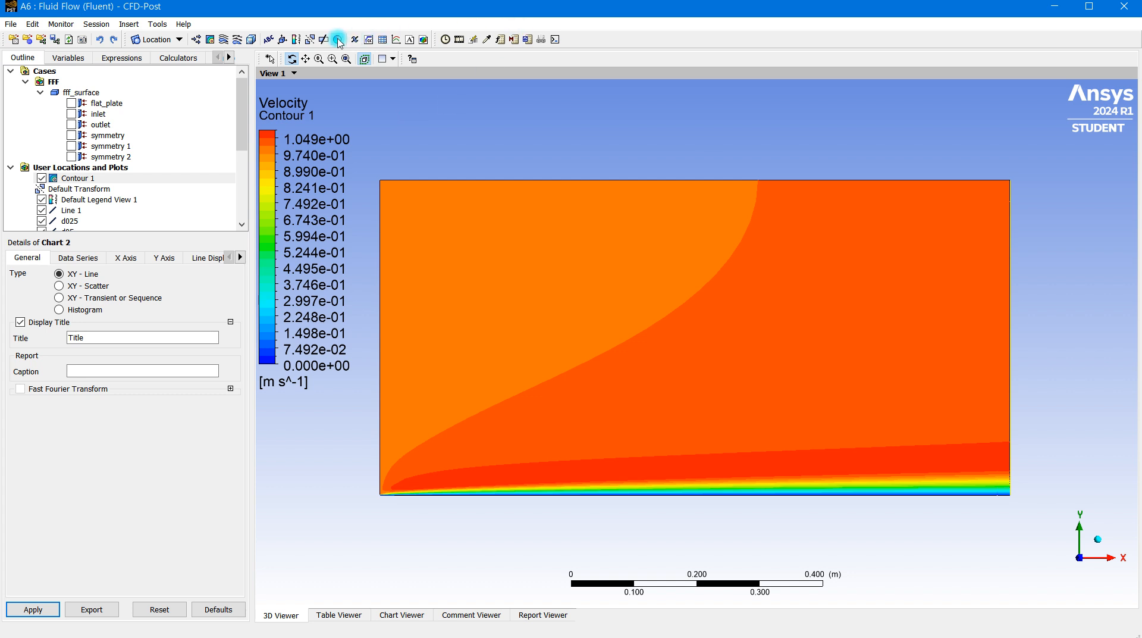
Create a new expression named Re.
{"action": "left_click", "coordinate": [134, 59]}
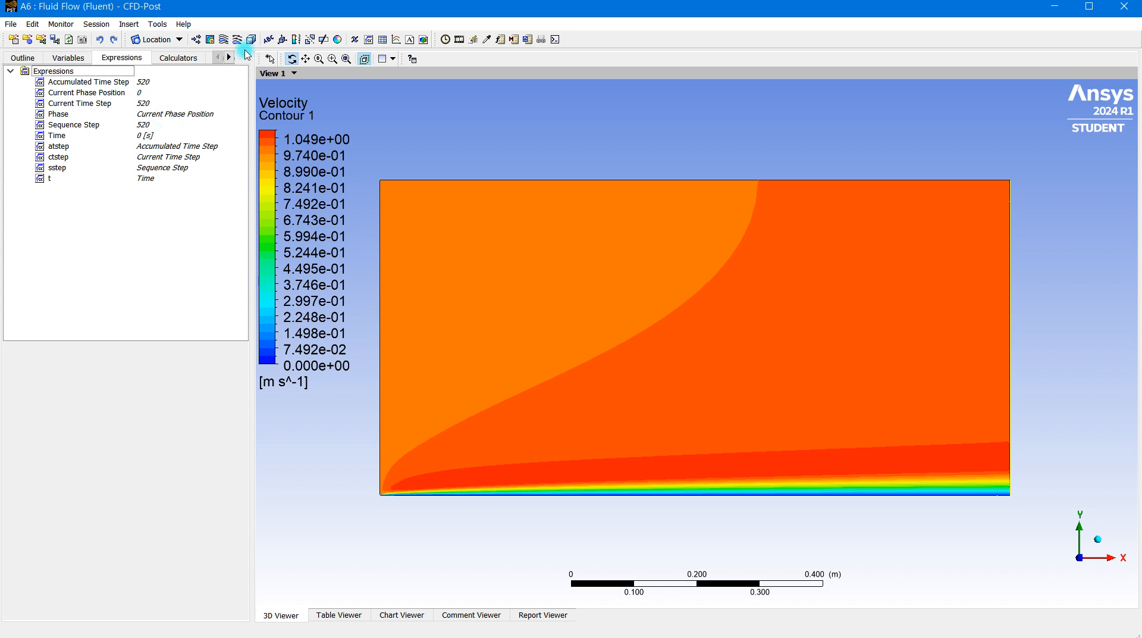
{"action": "left_click", "coordinate": [363, 59]}
{"action": "right_click", "coordinate": [97, 239]}
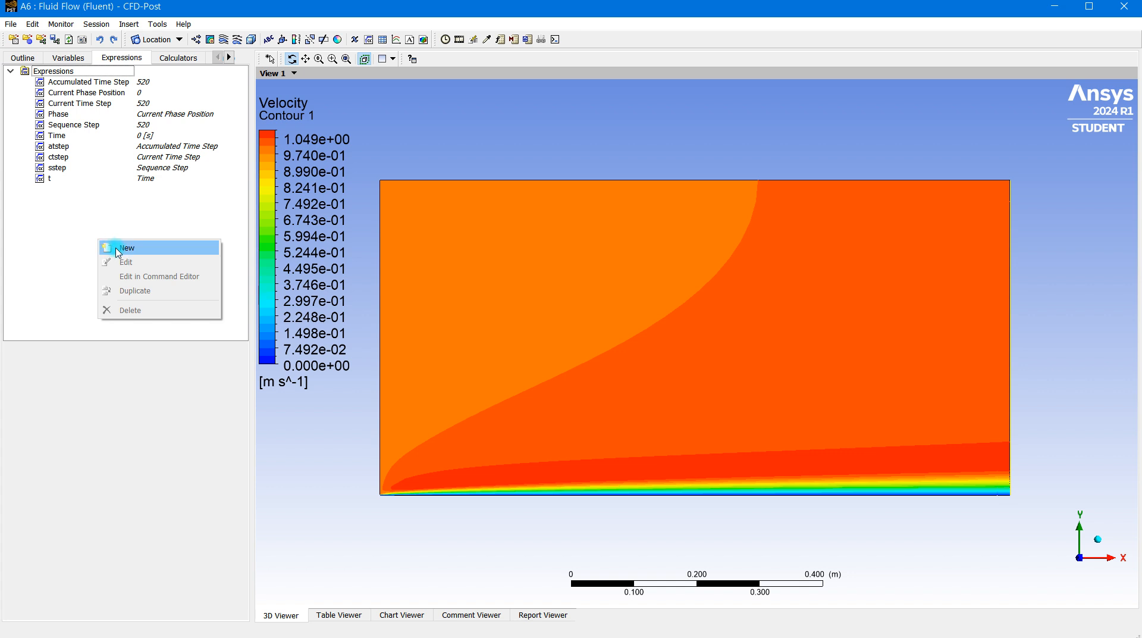
{"action": "left_click", "coordinate": [118, 250]}
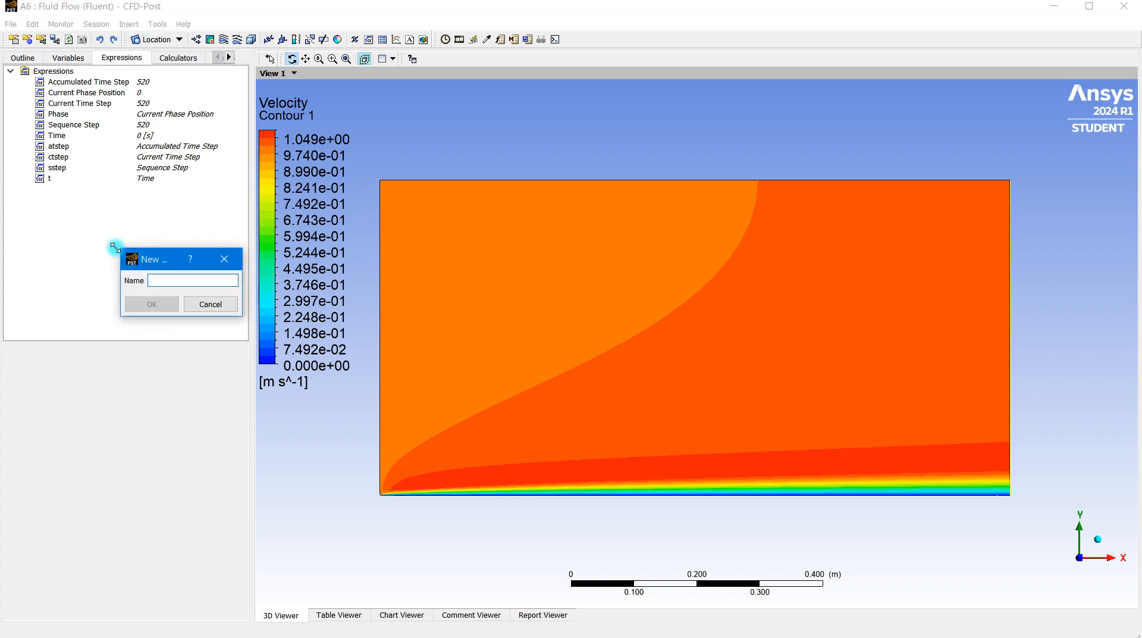
{"action": "left_click", "coordinate": [152, 277]}
{"action": "type", "text": "Re"}
{"action": "left_click", "coordinate": [156, 304]}
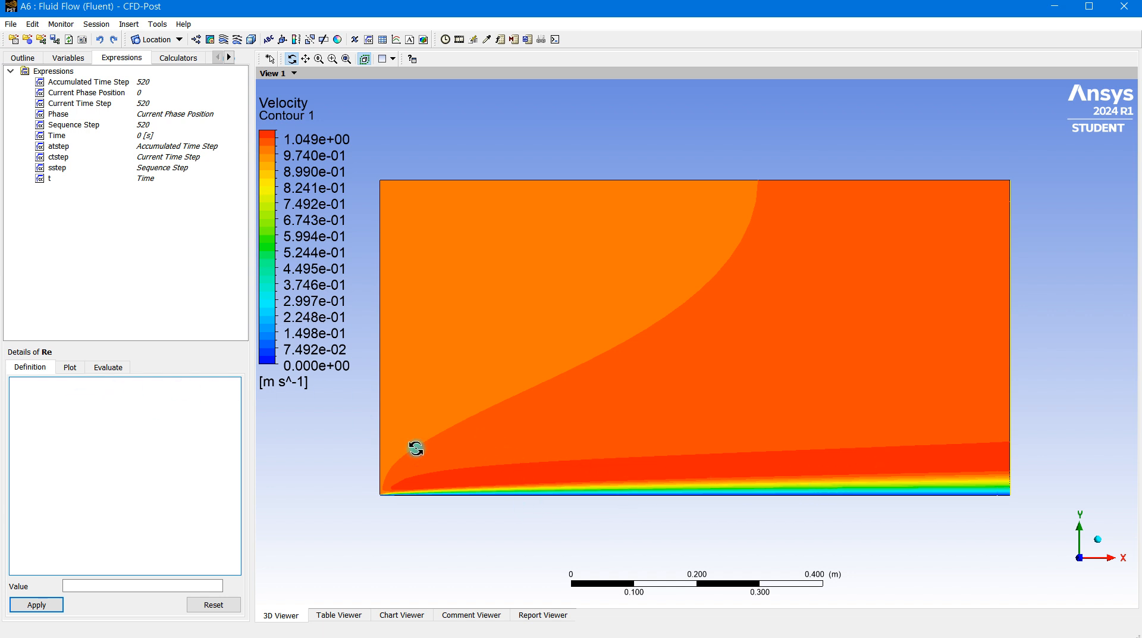
Begin the Re expression's definition with the variable Velocity u multiplied by the variable X.
{"action": "left_click", "coordinate": [57, 393]}
{"action": "left_click", "coordinate": [181, 396]}
{"action": "right_click", "coordinate": [14, 386]}
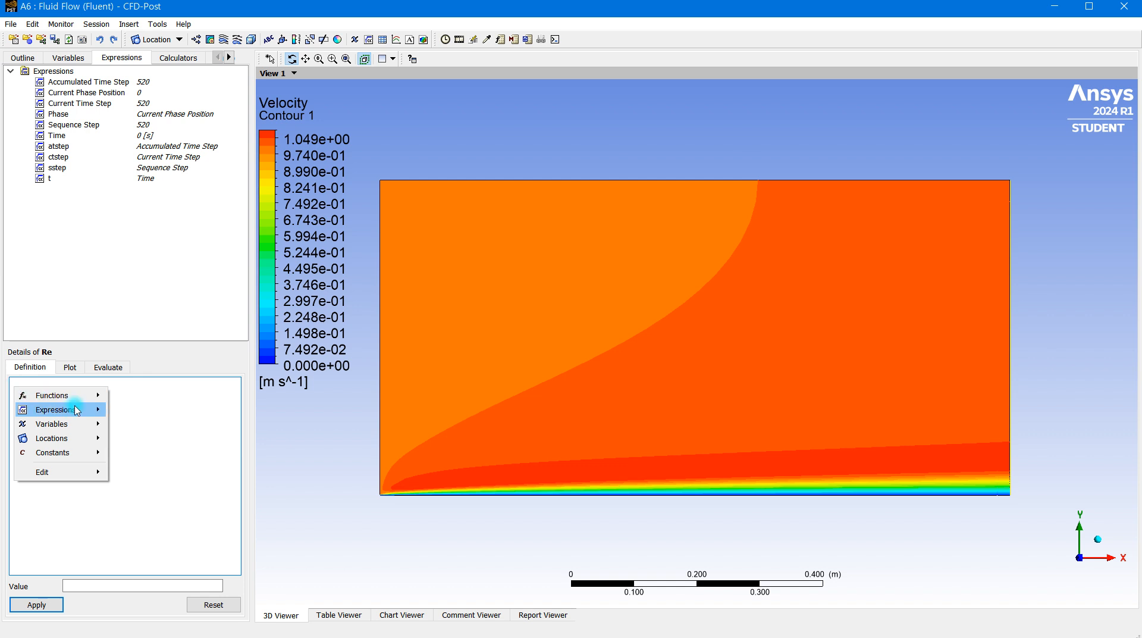
{"action": "mouse_move", "coordinate": [98, 399]}
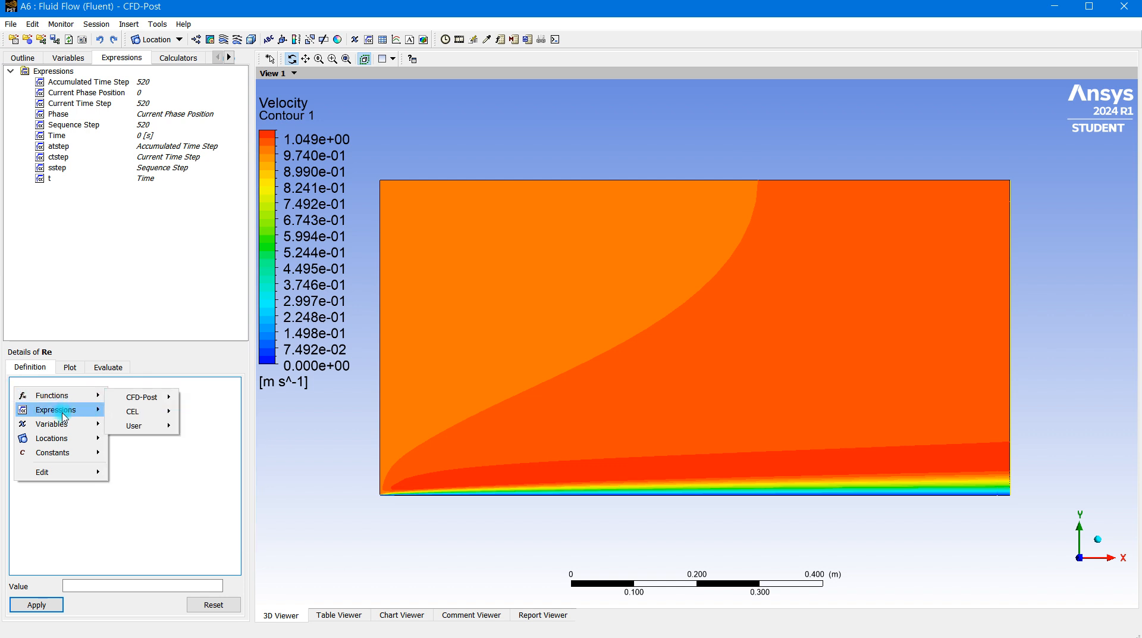
{"action": "mouse_move", "coordinate": [67, 432]}
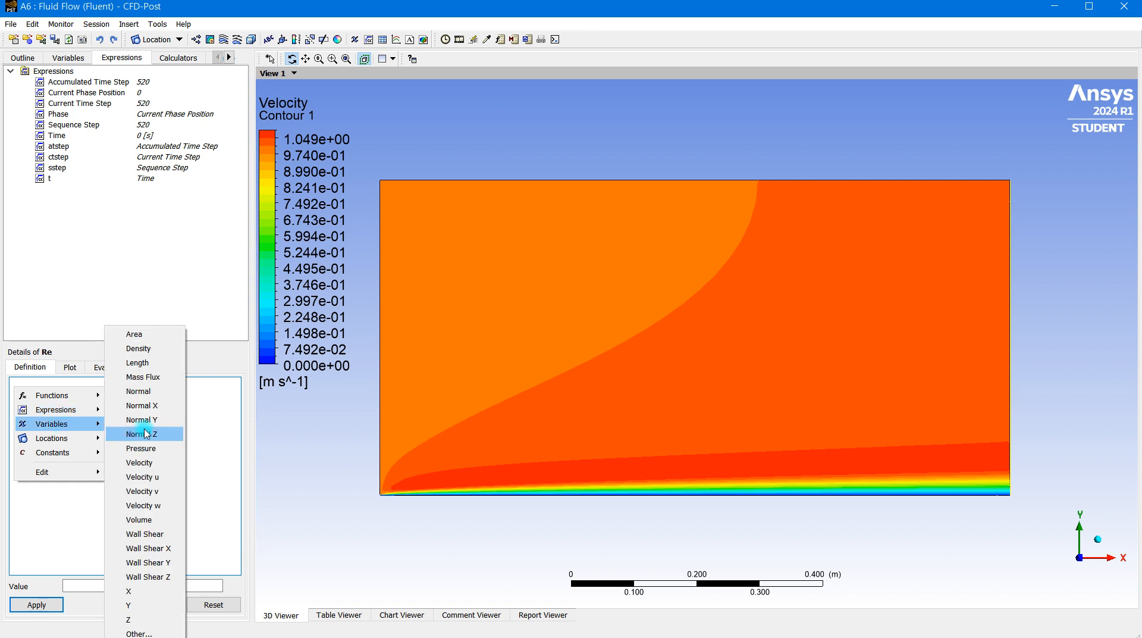
{"action": "left_click", "coordinate": [152, 482]}
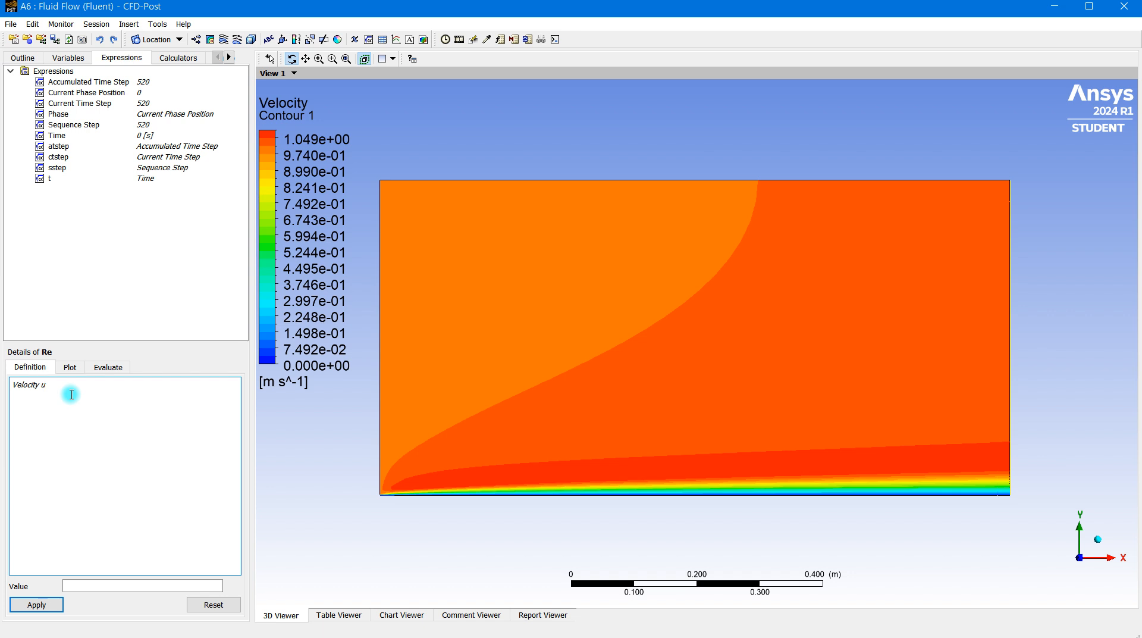
{"action": "type", "text": "*"}
{"action": "right_click", "coordinate": [48, 383]}
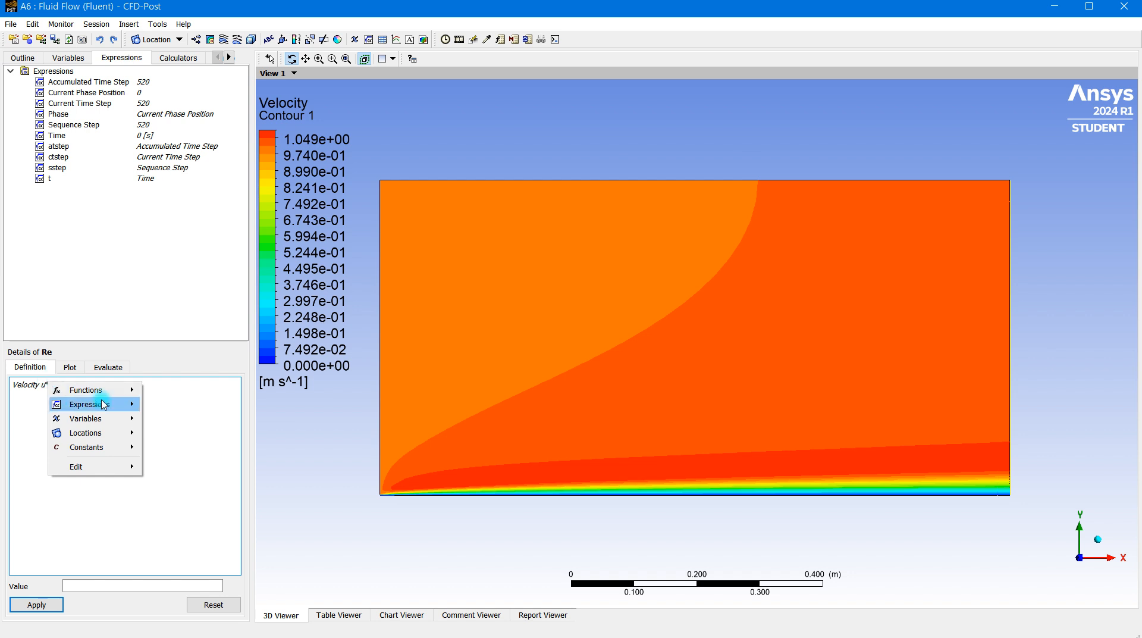
{"action": "mouse_move", "coordinate": [104, 419]}
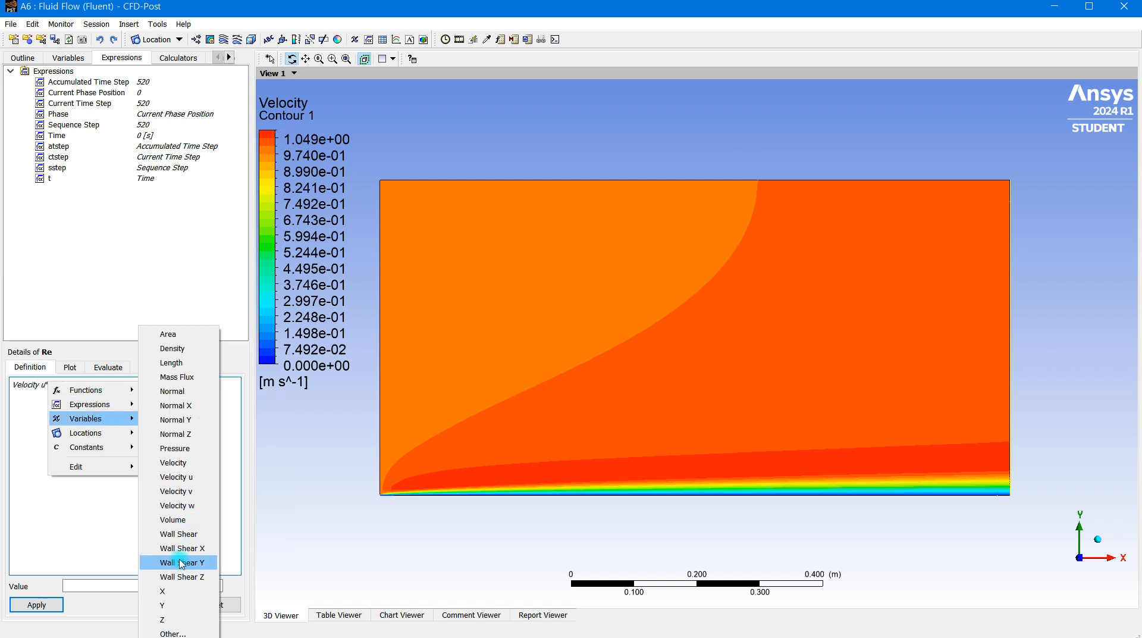
{"action": "left_click", "coordinate": [170, 592]}
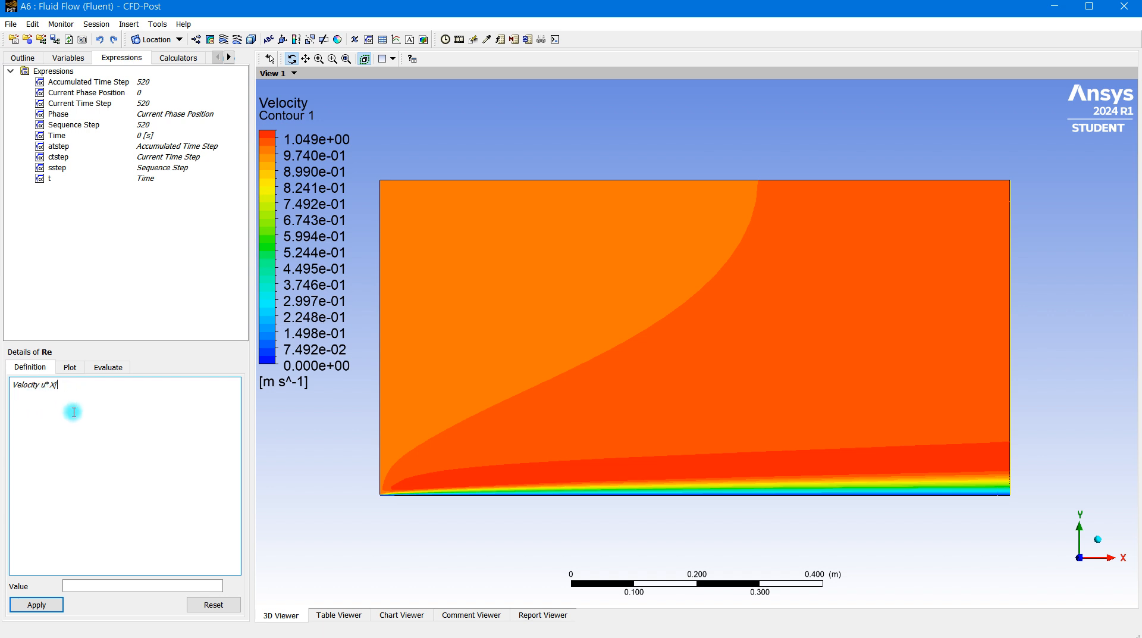
Complete the Re definition by dividing by 0.0001[m^2s^-1], and apply the expression.
{"action": "type", "text": "0.0001[m s^-1"}
{"action": "left_click", "coordinate": [89, 384]}
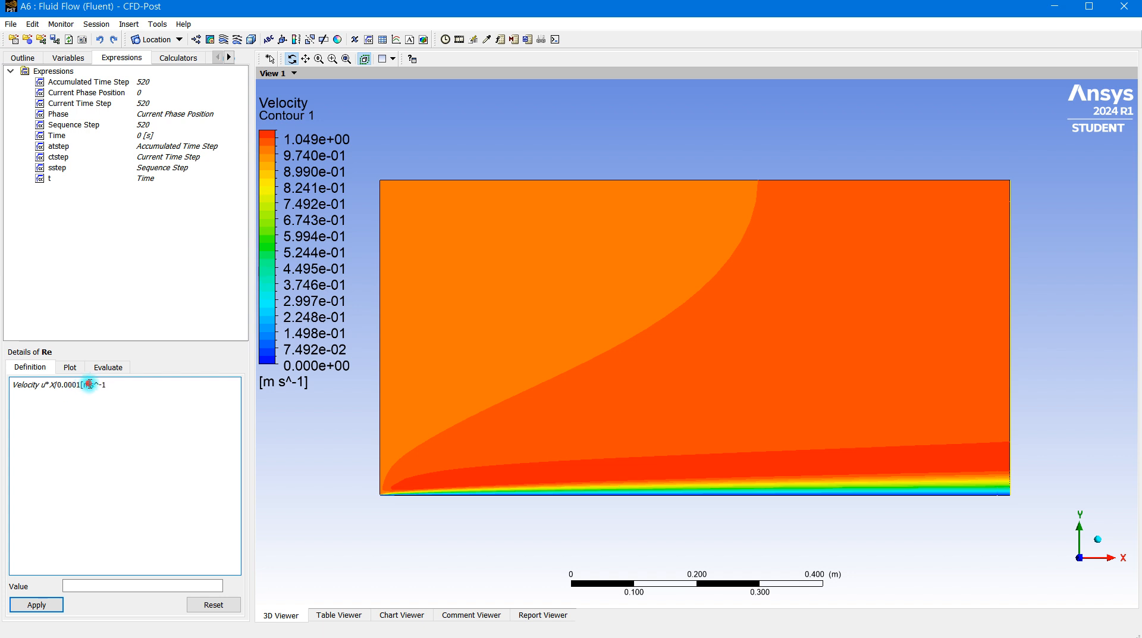
{"action": "type", "text": "^2"}
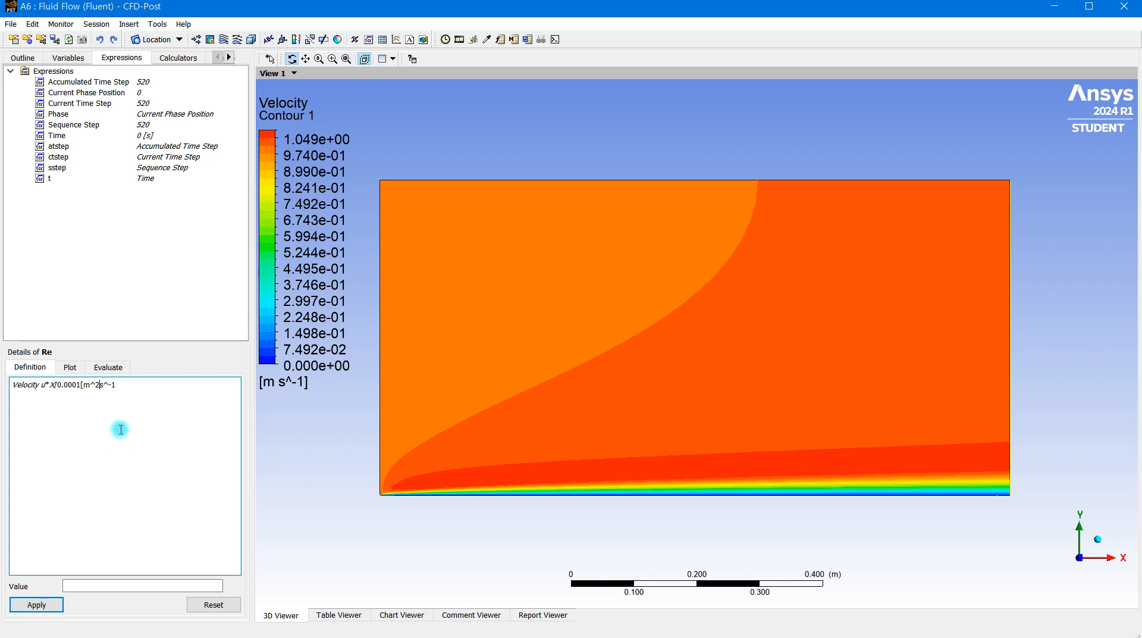
{"action": "left_click", "coordinate": [118, 393]}
{"action": "type", "text": "]"}
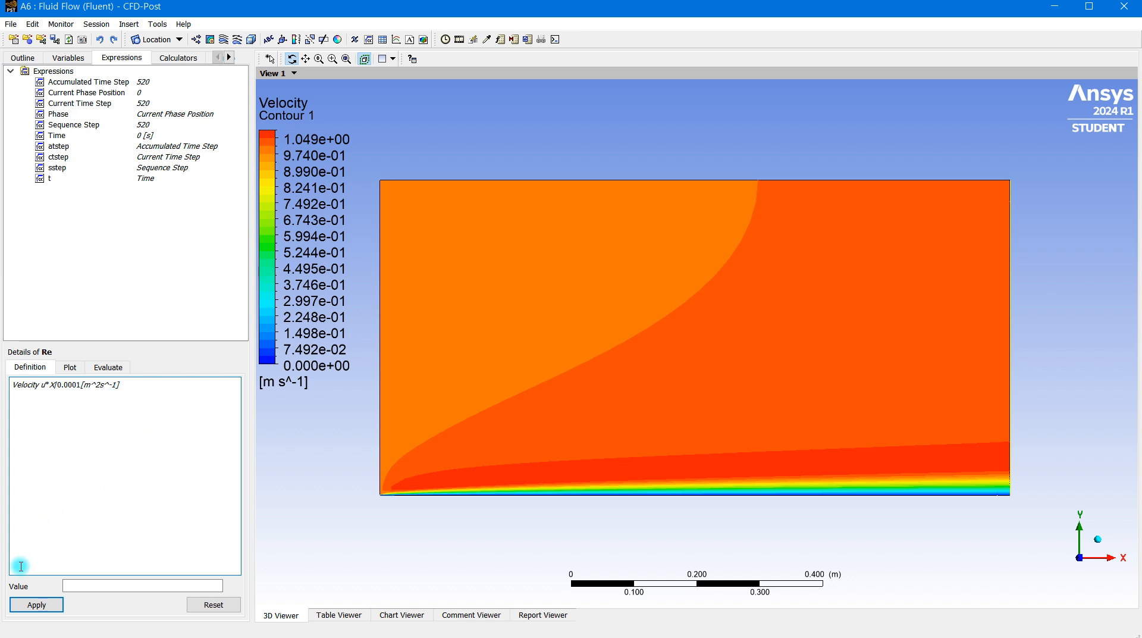
{"action": "left_click", "coordinate": [36, 604]}
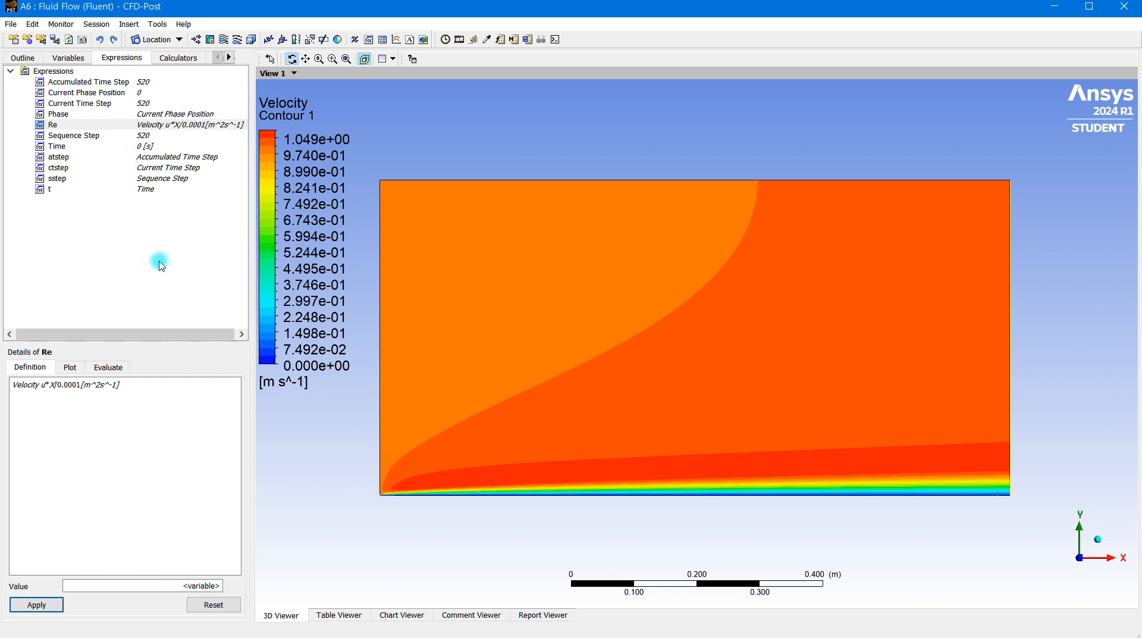
Create a new scalar variable with the default name, defined by the expression Re.
{"action": "left_click", "coordinate": [70, 58]}
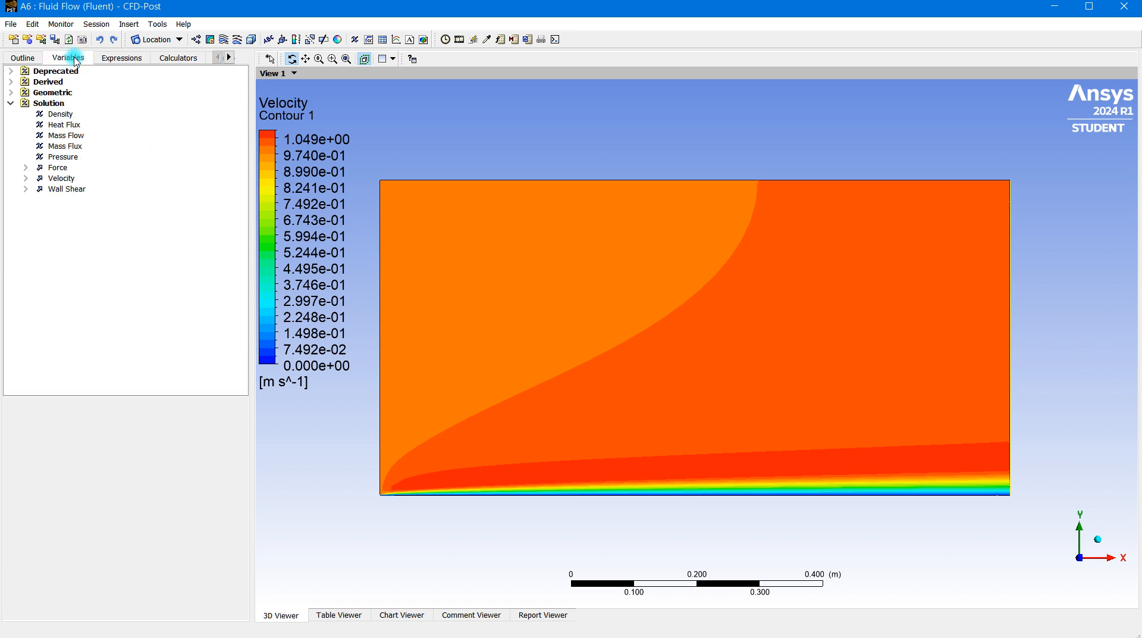
{"action": "right_click", "coordinate": [57, 241]}
{"action": "left_click", "coordinate": [84, 247]}
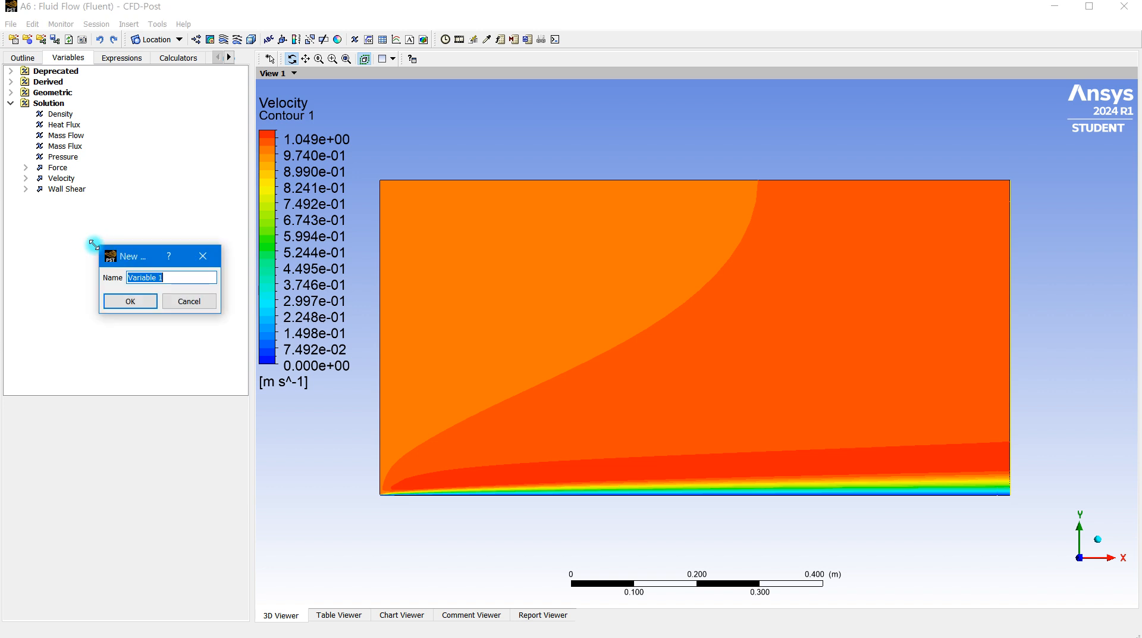
{"action": "left_click", "coordinate": [133, 300]}
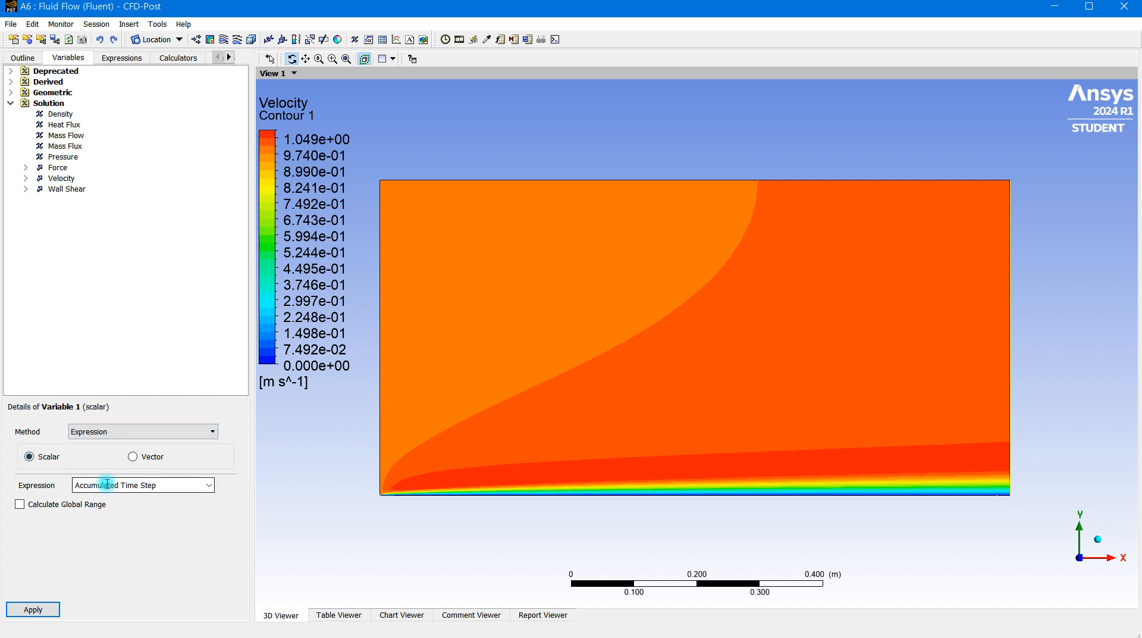
{"action": "left_click", "coordinate": [209, 486]}
{"action": "left_click", "coordinate": [118, 546]}
{"action": "type", "text": "Re"}
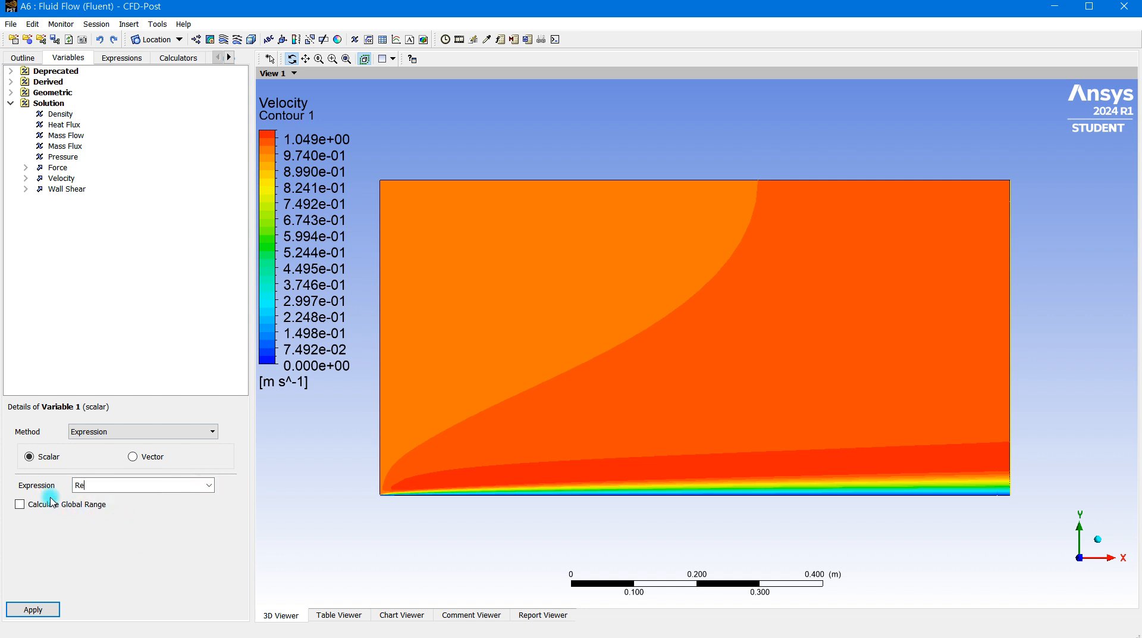
{"action": "left_click", "coordinate": [44, 611]}
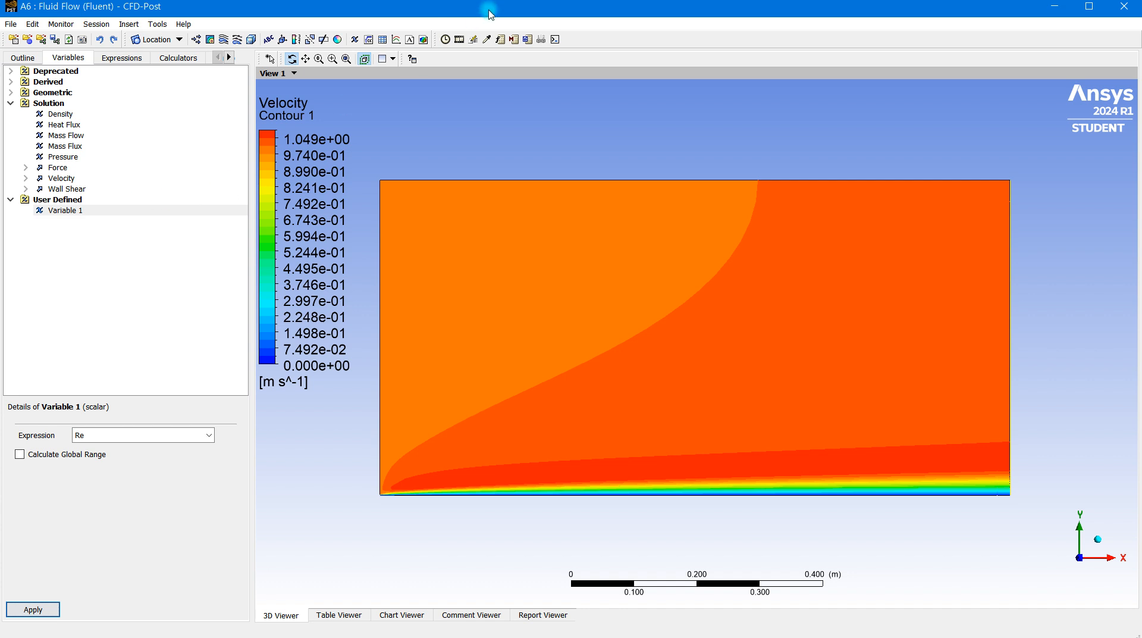
Insert a new chart with the default name and use Line 1 as the location of its first data series.
{"action": "left_click", "coordinate": [395, 39]}
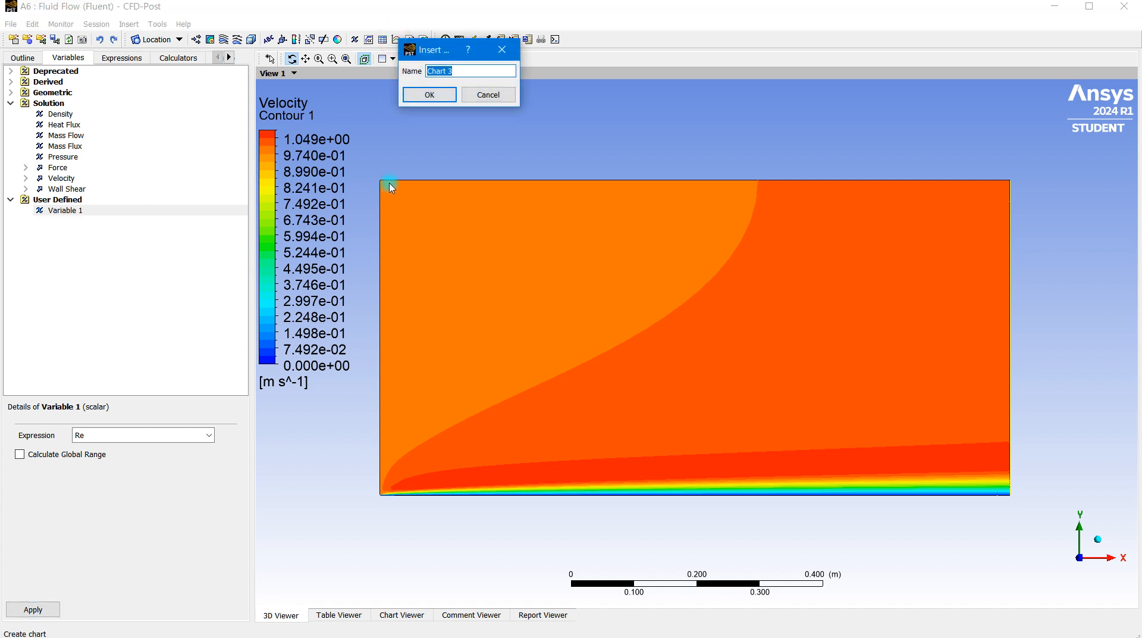
{"action": "left_click", "coordinate": [424, 95]}
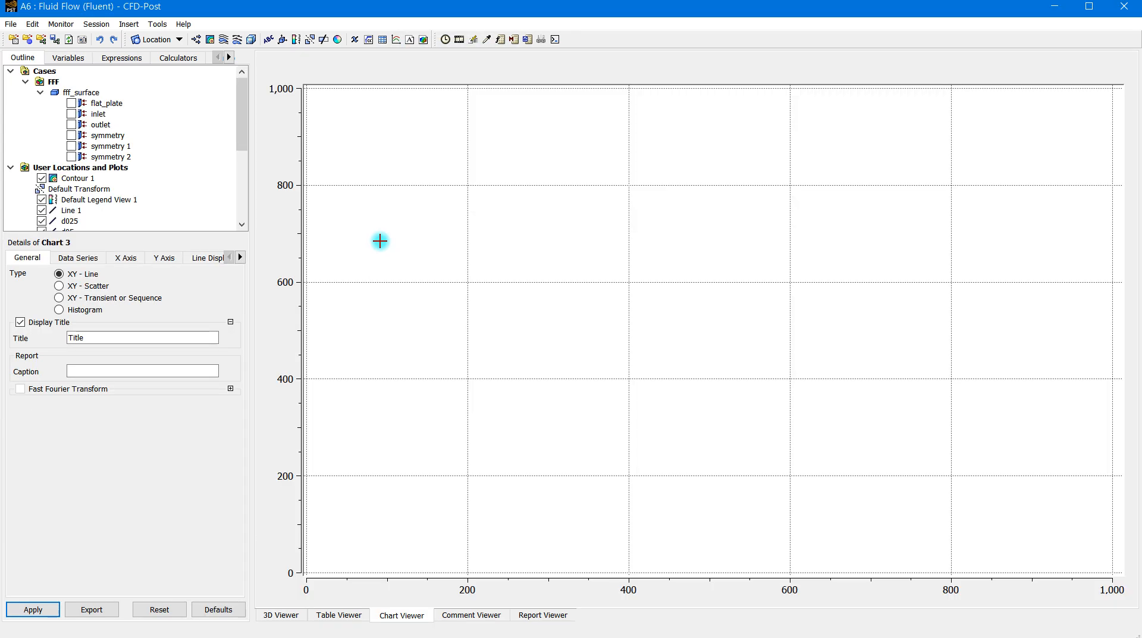
{"action": "left_click", "coordinate": [90, 263]}
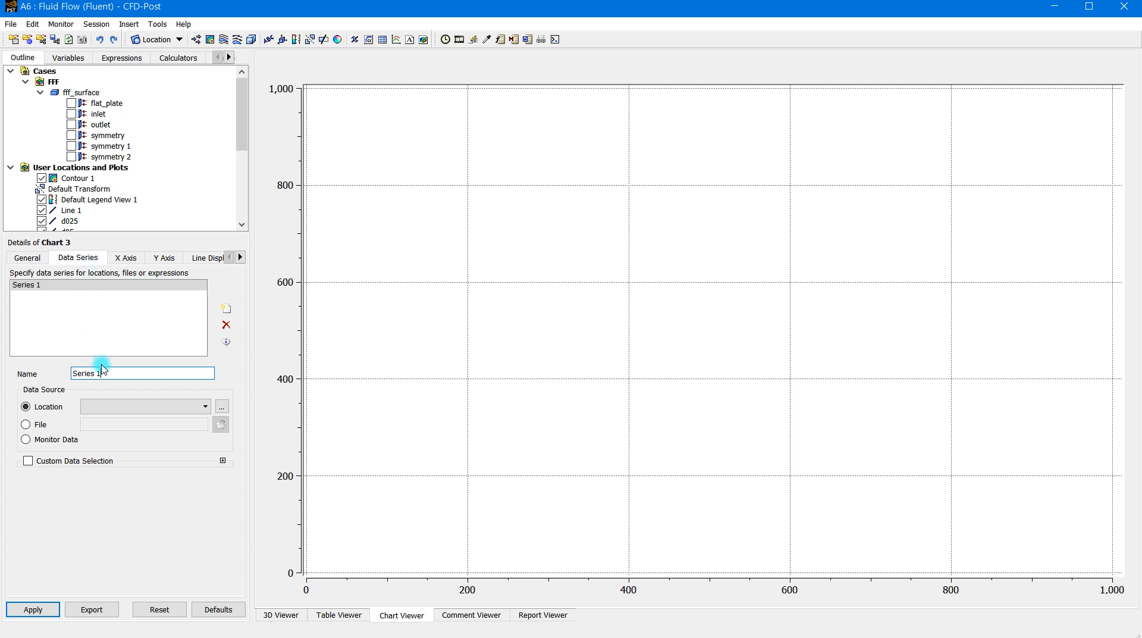
{"action": "left_click", "coordinate": [128, 409]}
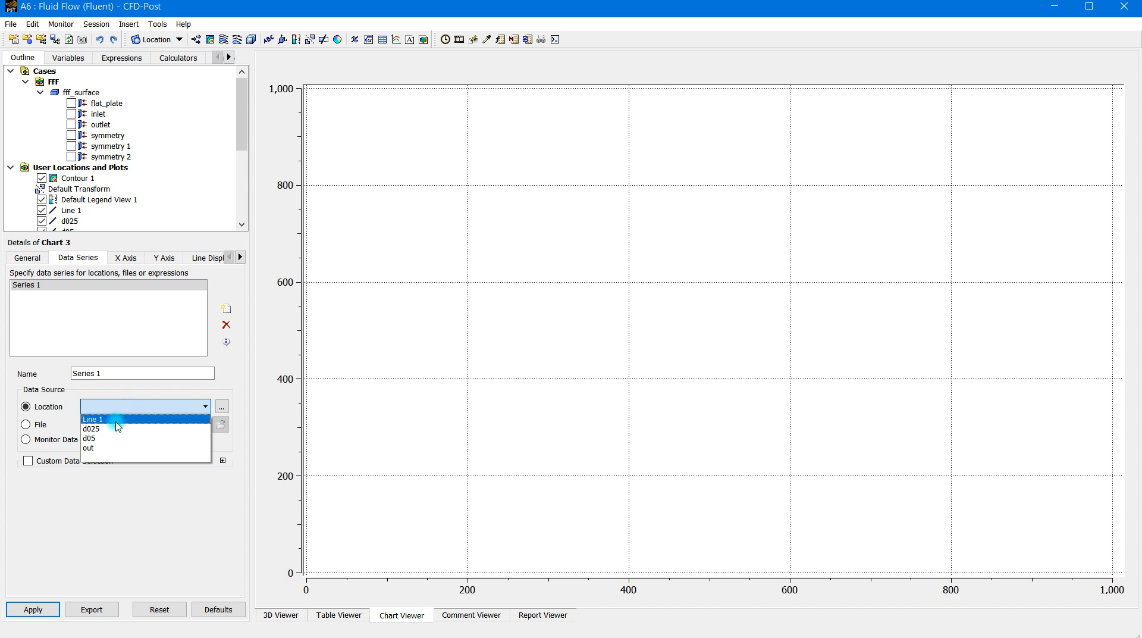
{"action": "left_click", "coordinate": [112, 422]}
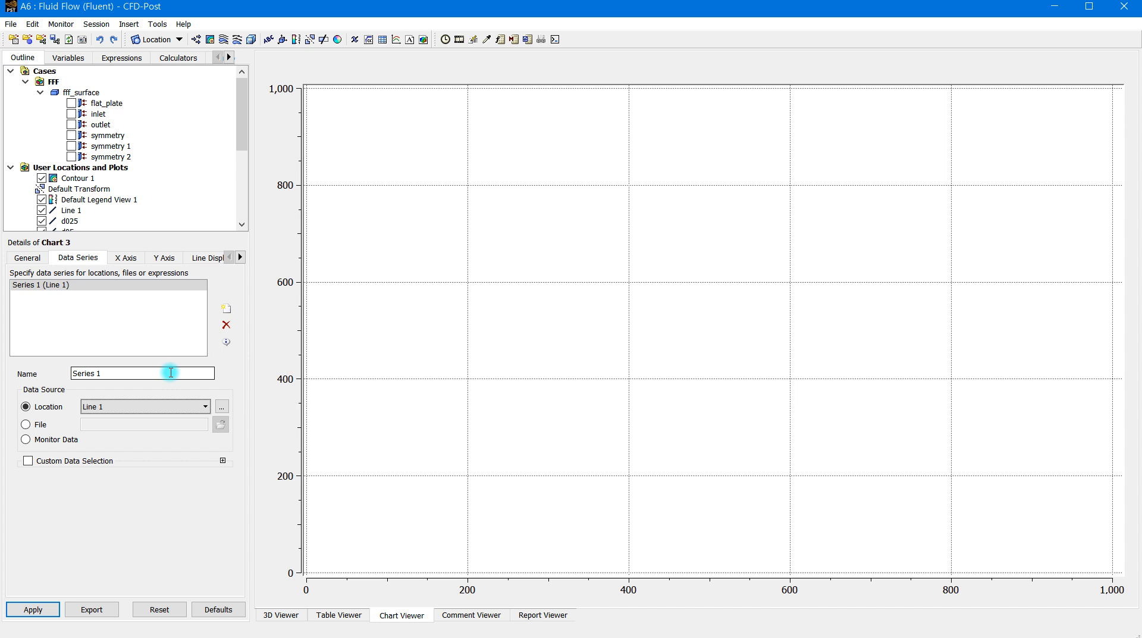
Set the new chart's X axis variable to X.
{"action": "left_click", "coordinate": [125, 256]}
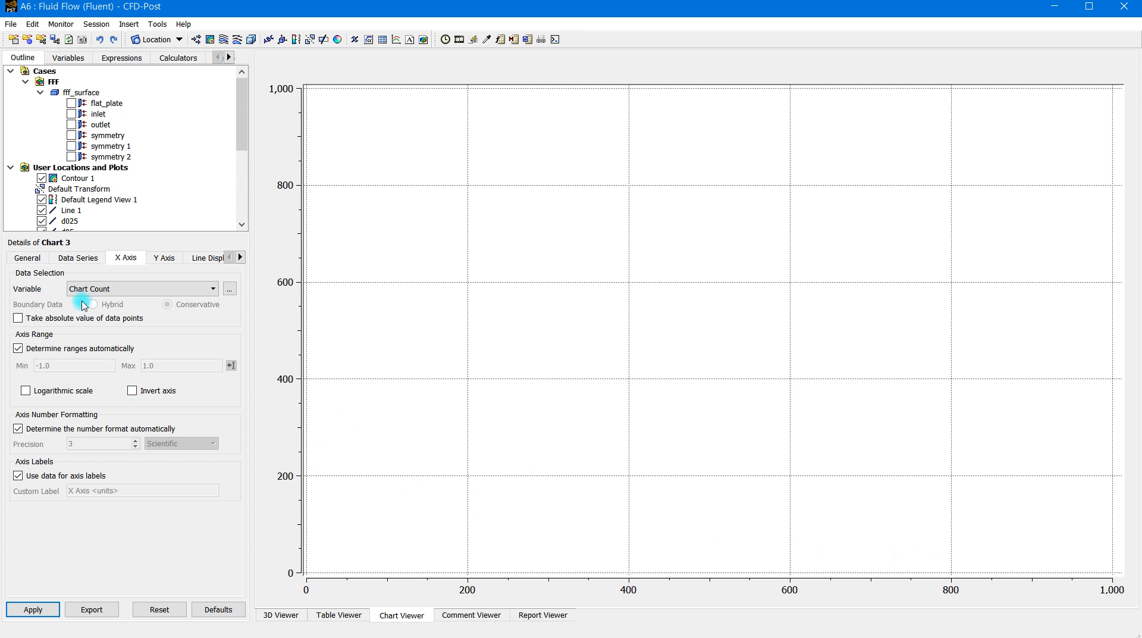
{"action": "left_click", "coordinate": [126, 290]}
{"action": "scroll", "coordinate": [98, 369], "scroll_direction": "down", "scroll_amount": 3}
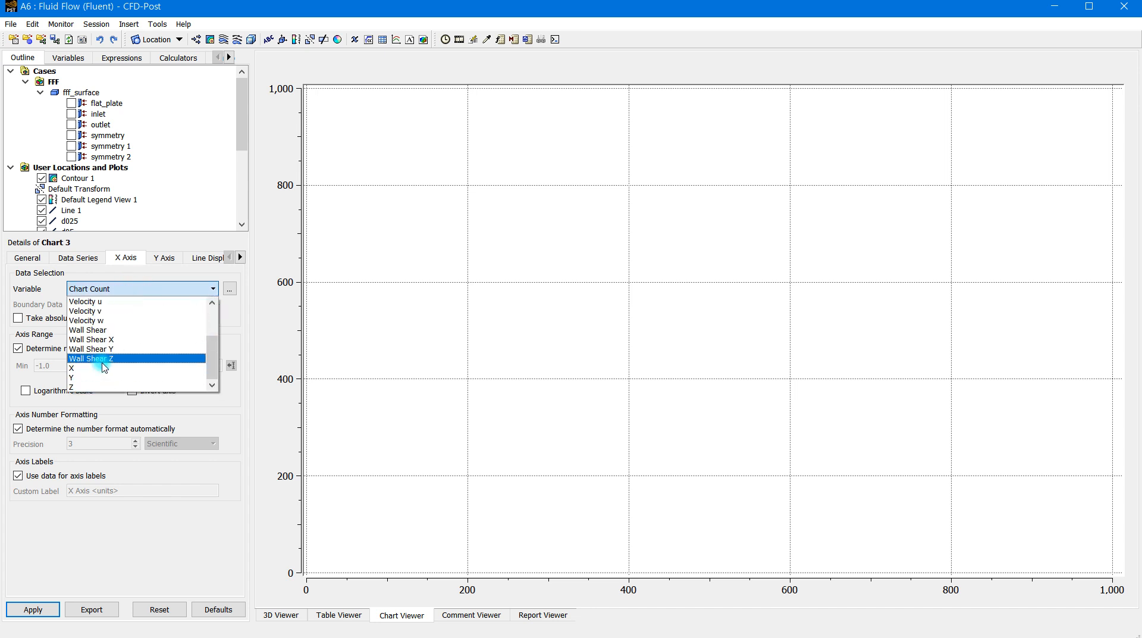
{"action": "left_click", "coordinate": [95, 370]}
Set the chart's Y axis variable to Variable 1 and apply the settings to plot it.
{"action": "left_click", "coordinate": [164, 256]}
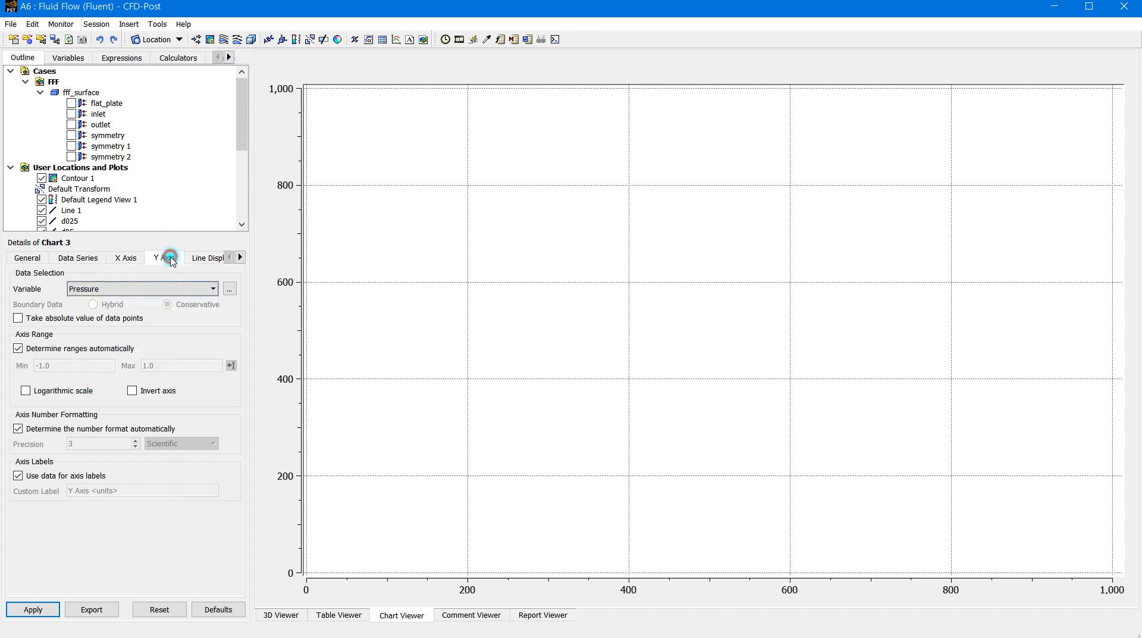
{"action": "left_click", "coordinate": [173, 289]}
{"action": "scroll", "coordinate": [149, 357], "scroll_direction": "down", "scroll_amount": 5}
{"action": "scroll", "coordinate": [149, 358], "scroll_direction": "up", "scroll_amount": 5}
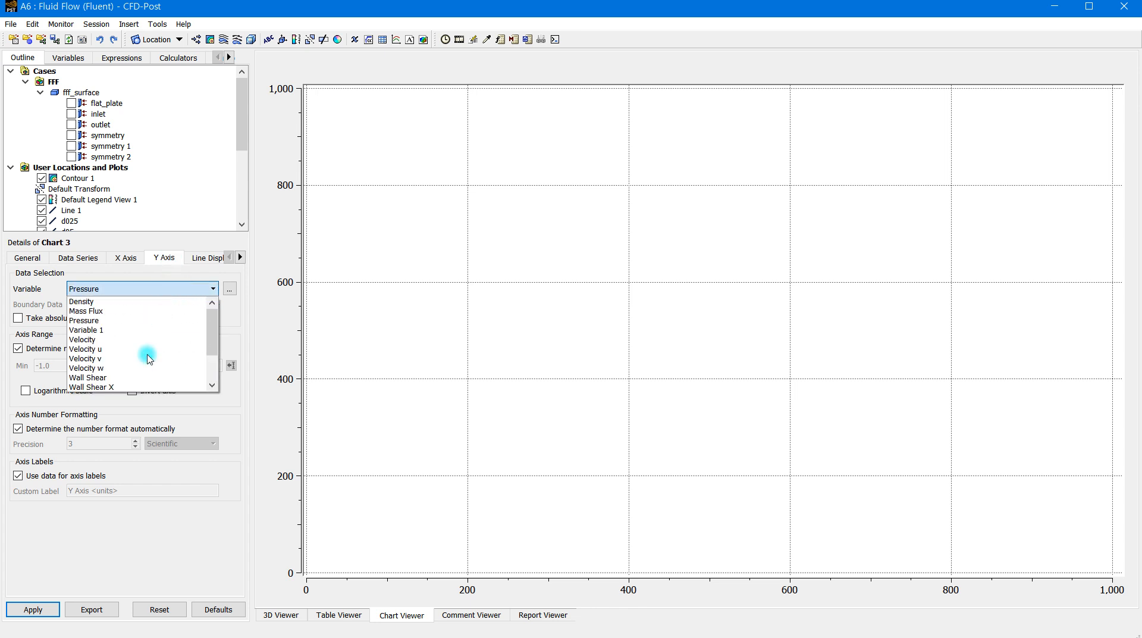
{"action": "left_click", "coordinate": [119, 331]}
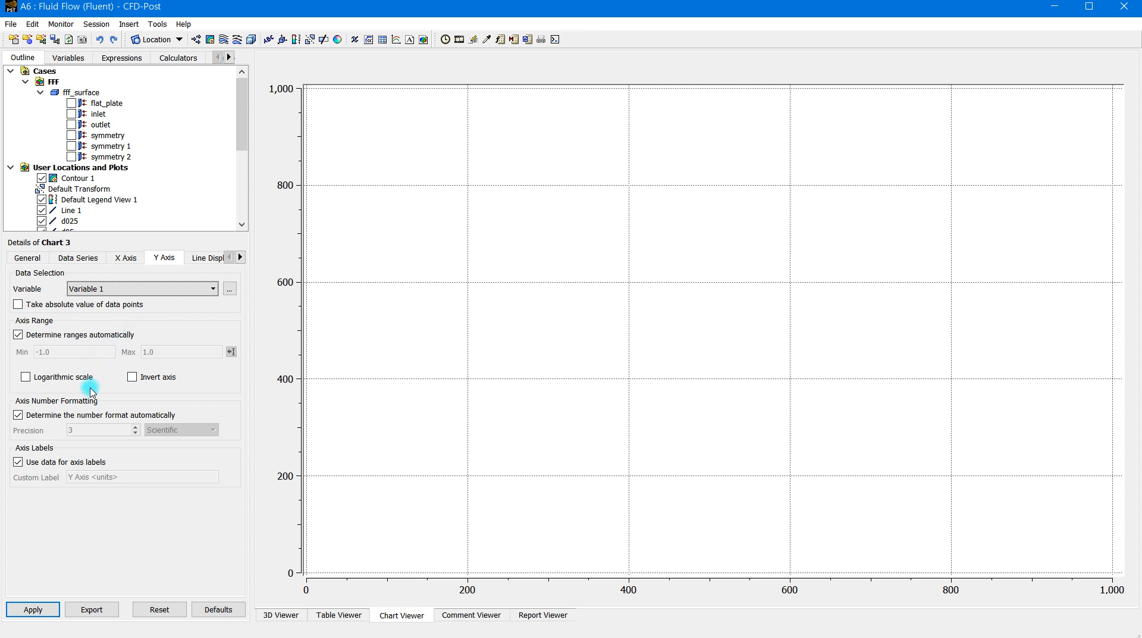
{"action": "left_click", "coordinate": [33, 611]}
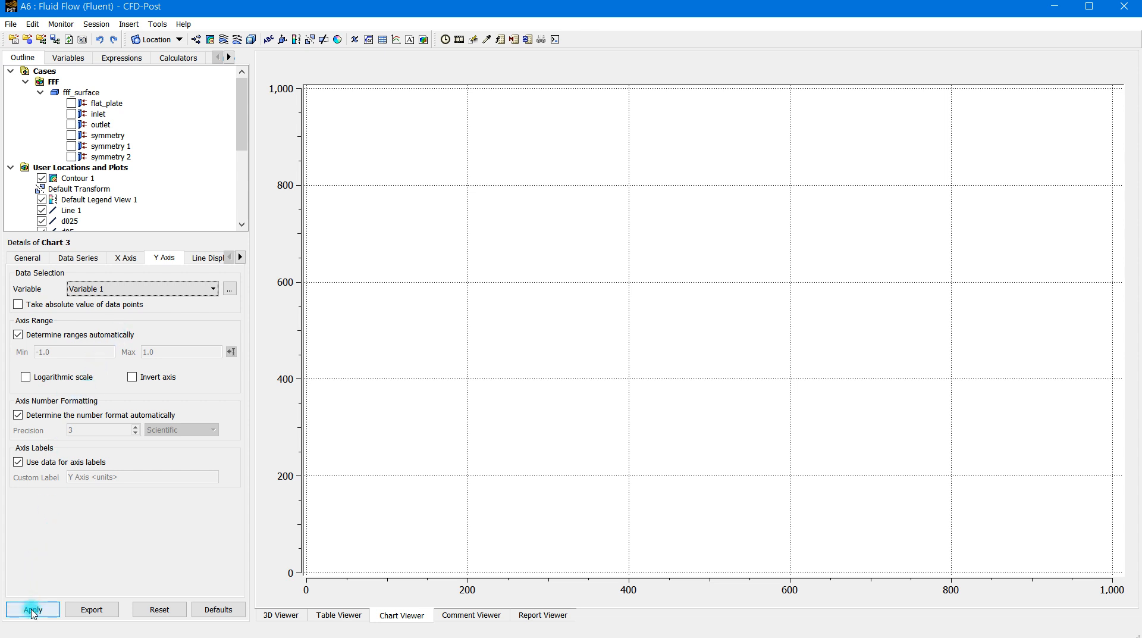
{"action": "left_click", "coordinate": [33, 611]}
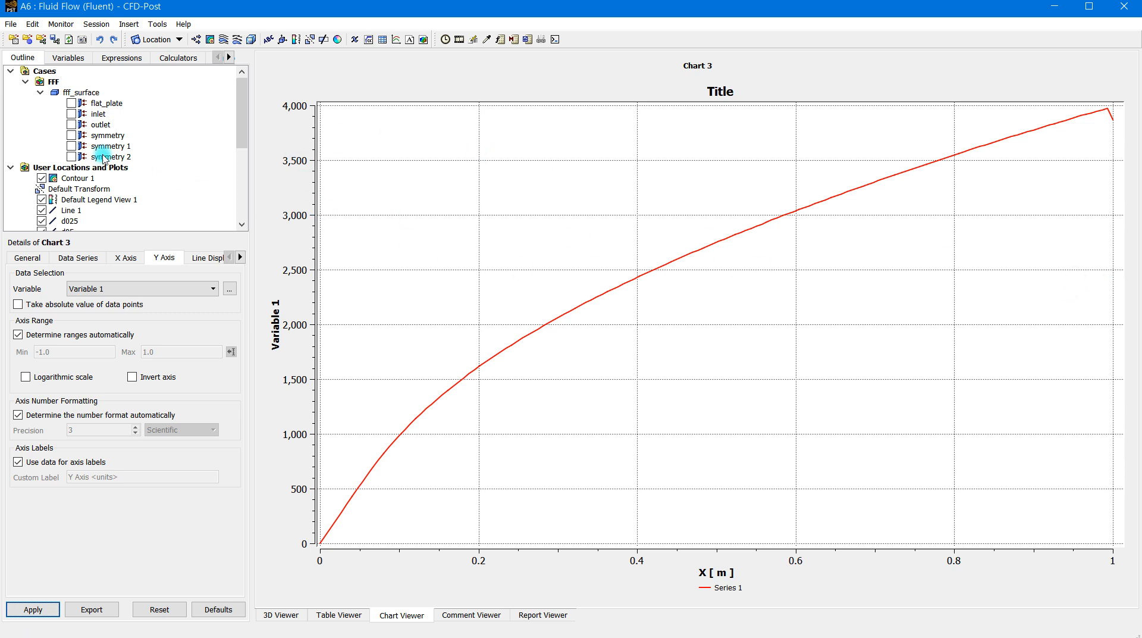
Return to the 3D view and insert a new streamline object with the default name.
{"action": "left_click", "coordinate": [72, 211]}
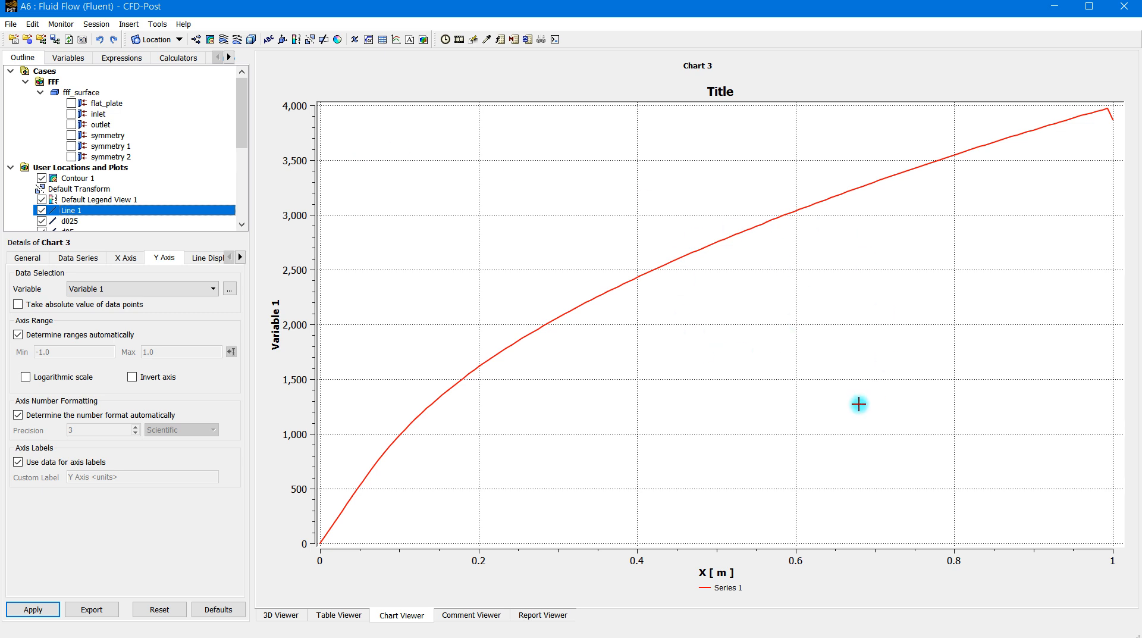
{"action": "left_click", "coordinate": [283, 615]}
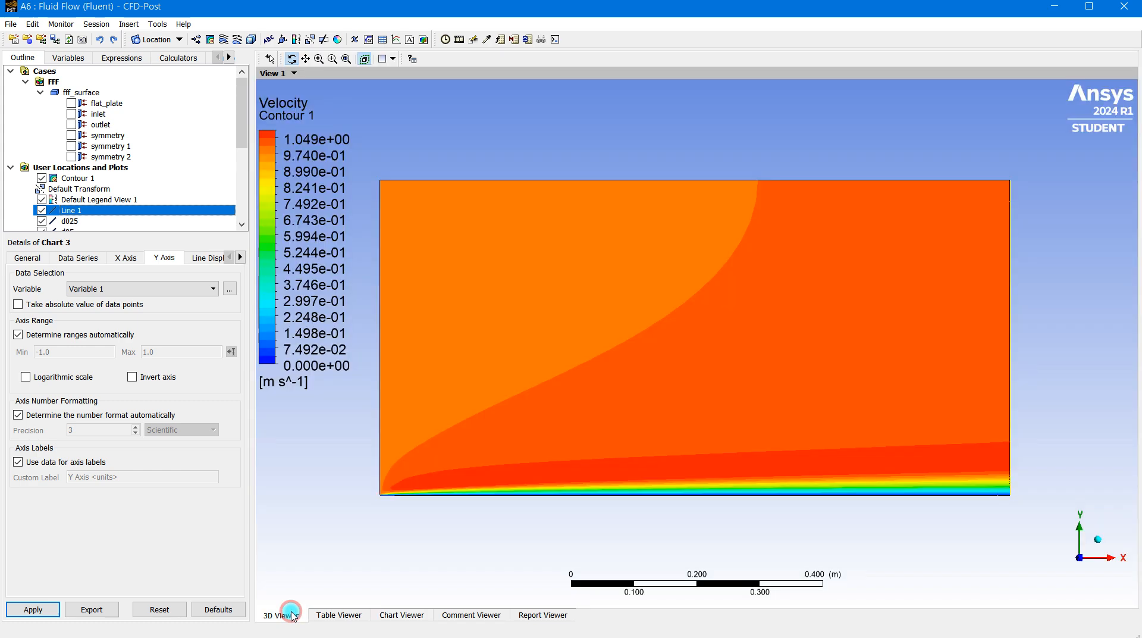
{"action": "left_click", "coordinate": [225, 39]}
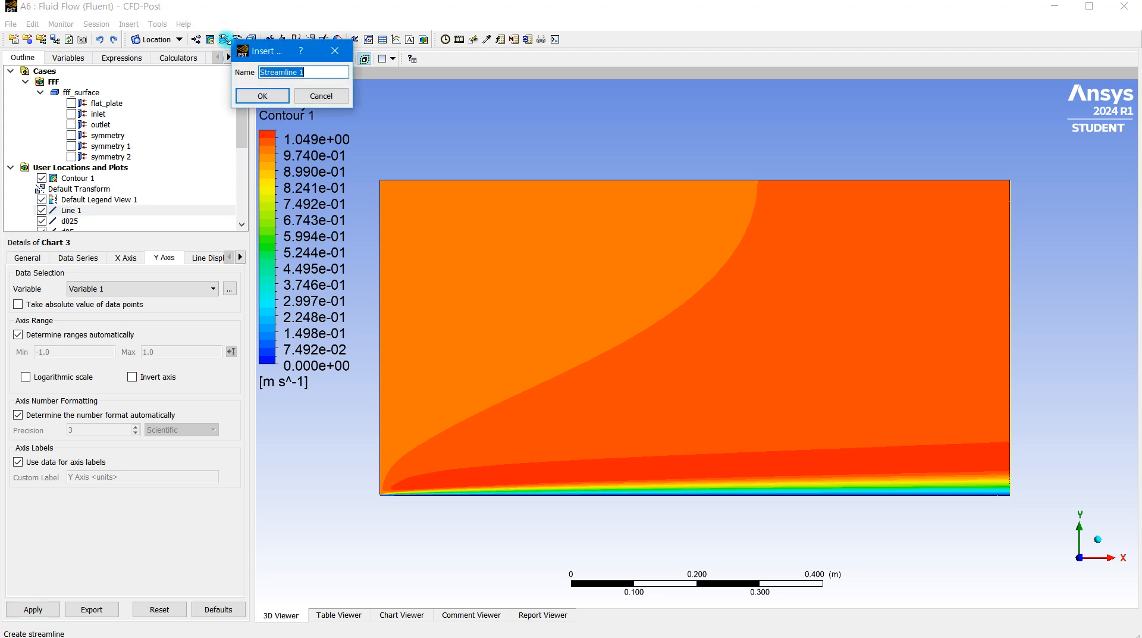
{"action": "left_click", "coordinate": [264, 94]}
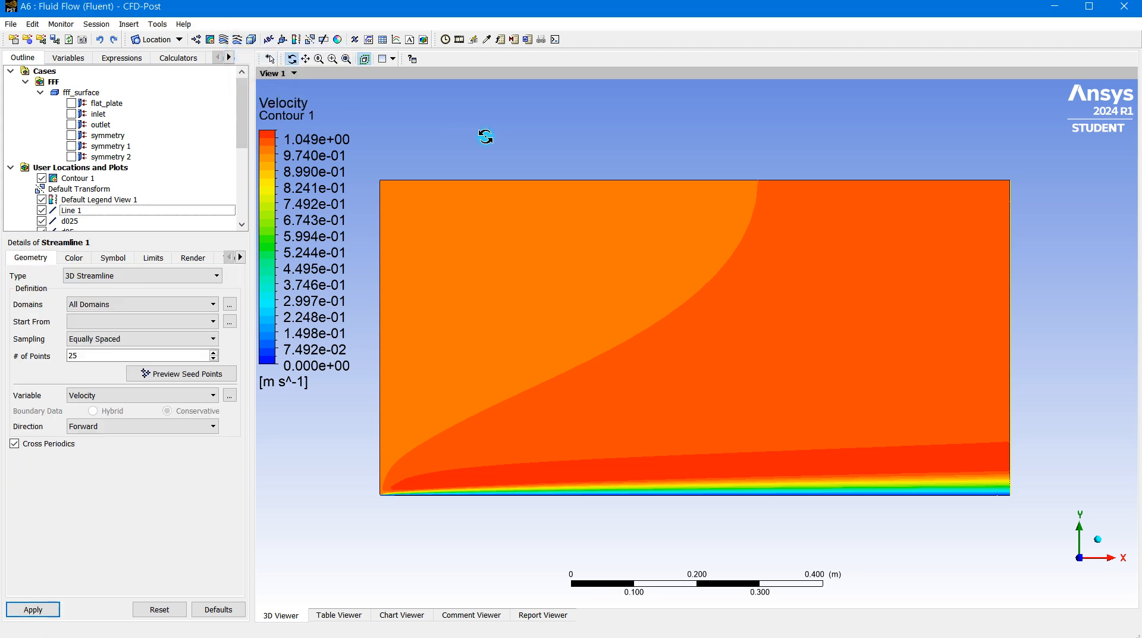
Hide Contour 1 and the lines Line 1, d025, d05 and out in the 3D view.
{"action": "left_click", "coordinate": [41, 178]}
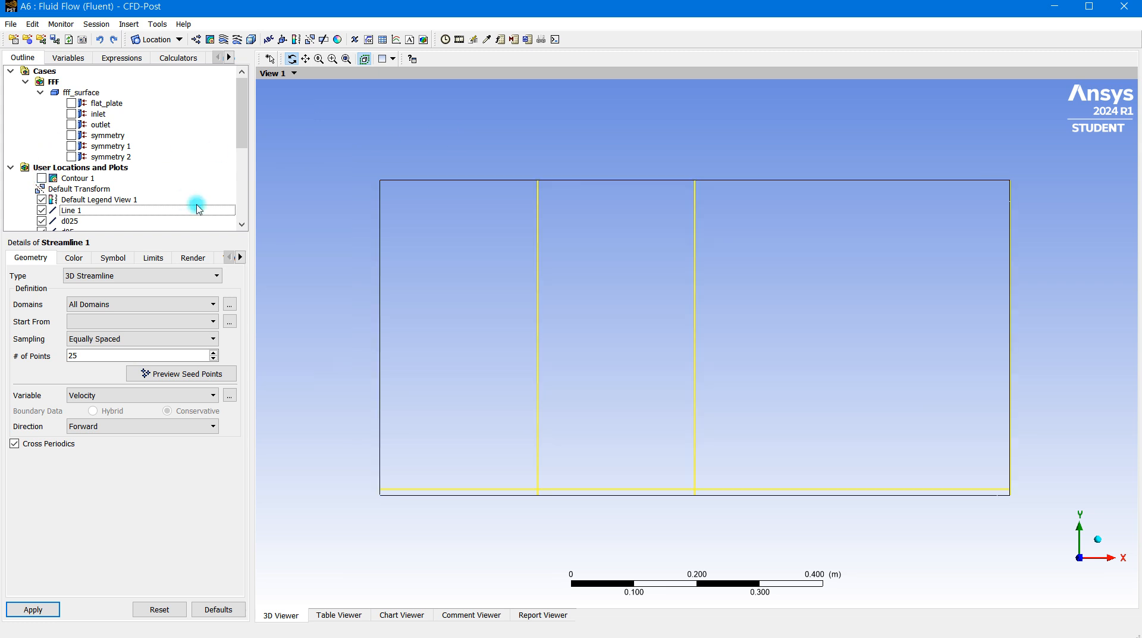
{"action": "scroll", "coordinate": [89, 166], "scroll_direction": "down", "scroll_amount": 3}
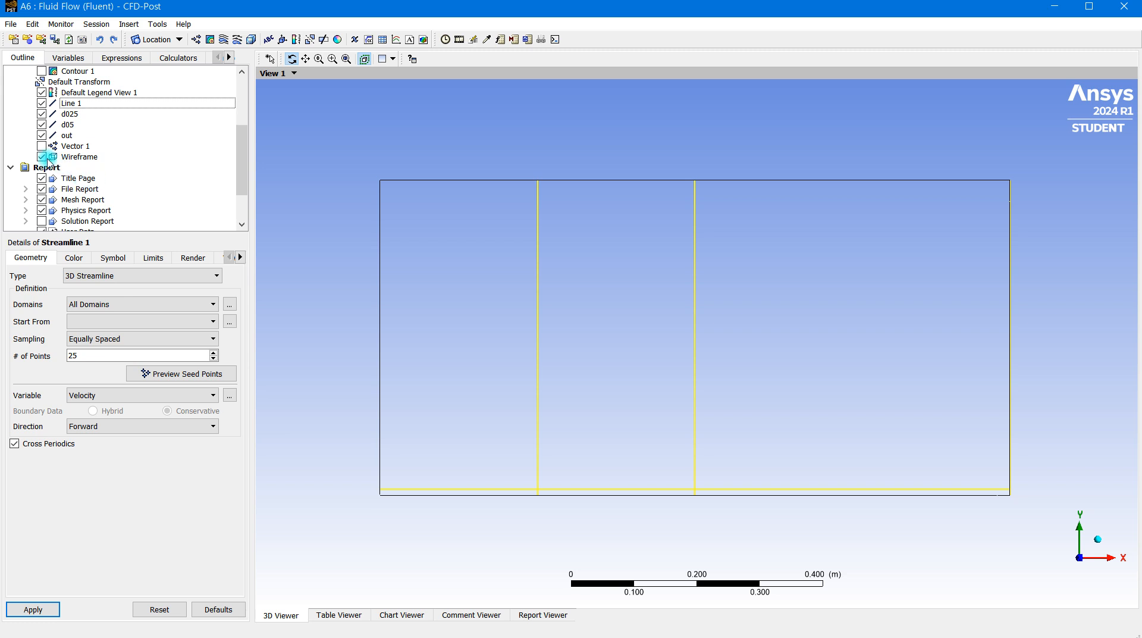
{"action": "left_click", "coordinate": [41, 103]}
{"action": "left_click", "coordinate": [41, 114]}
{"action": "left_click", "coordinate": [41, 124]}
{"action": "left_click", "coordinate": [41, 135]}
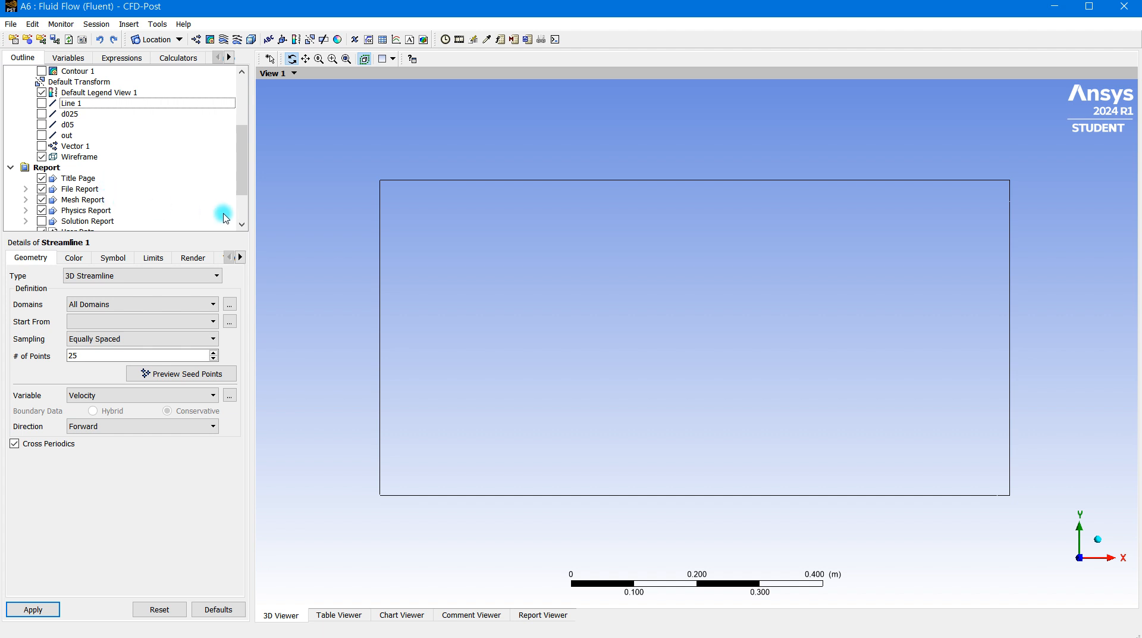
Start Streamline 1 from the inlet and set its sampling to Vertex.
{"action": "left_click", "coordinate": [81, 325]}
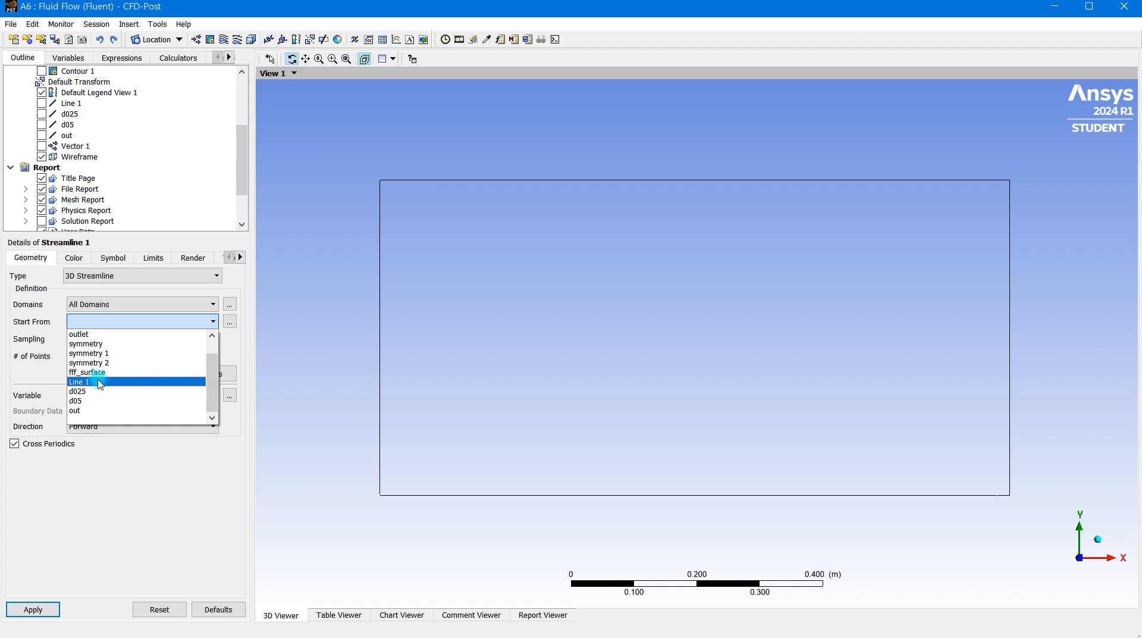
{"action": "scroll", "coordinate": [110, 348], "scroll_direction": "up", "scroll_amount": 1}
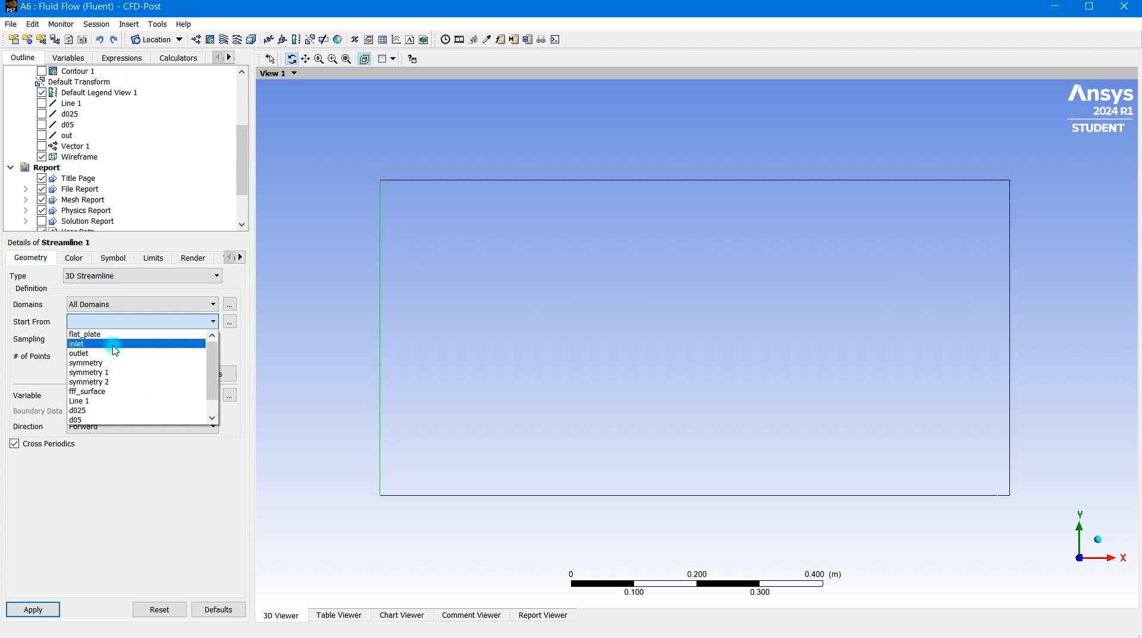
{"action": "left_click", "coordinate": [115, 345]}
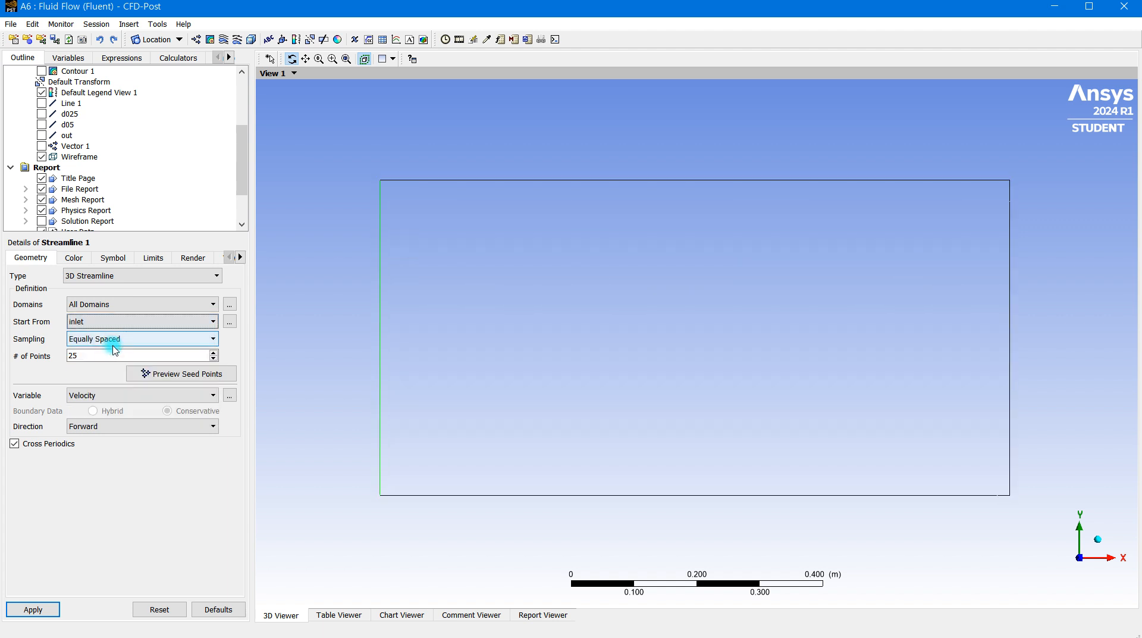
{"action": "left_click", "coordinate": [145, 344]}
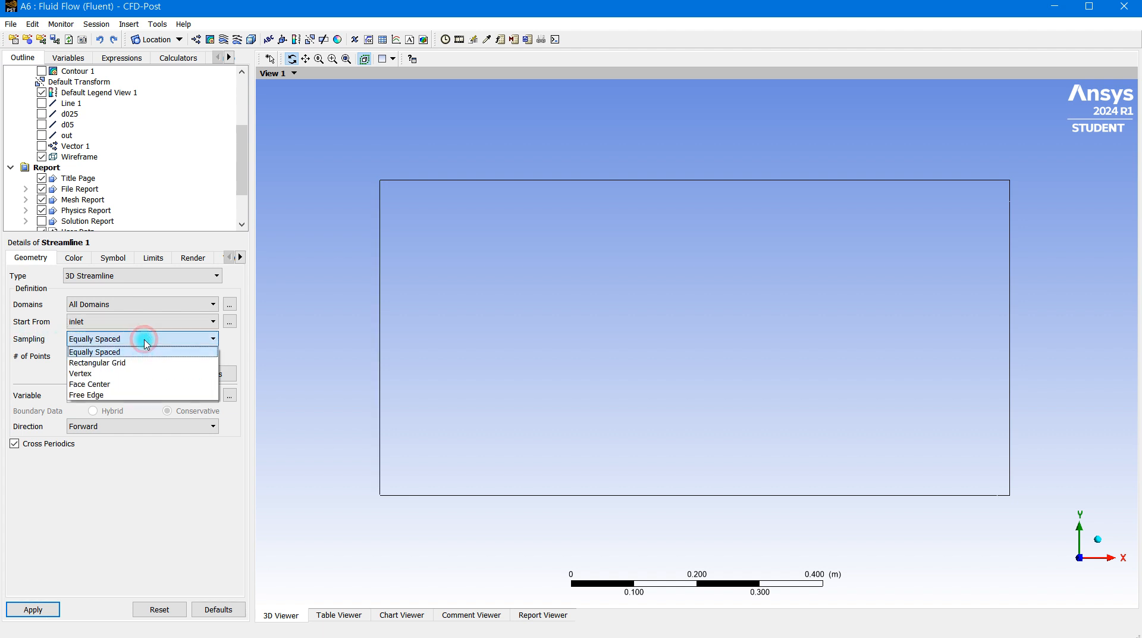
{"action": "left_click", "coordinate": [110, 373]}
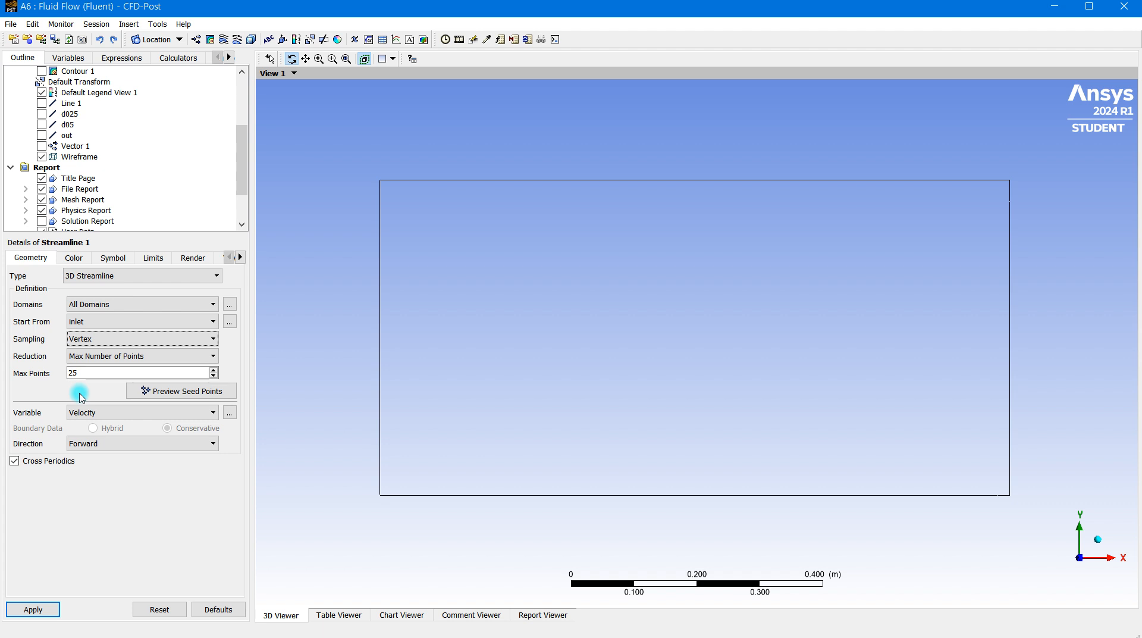
Set the streamline's maximum points to 30 and direction to Forward and Backward, and apply the settings.
{"action": "left_click_drag", "start_coordinate": [92, 373], "coordinate": [70, 373]}
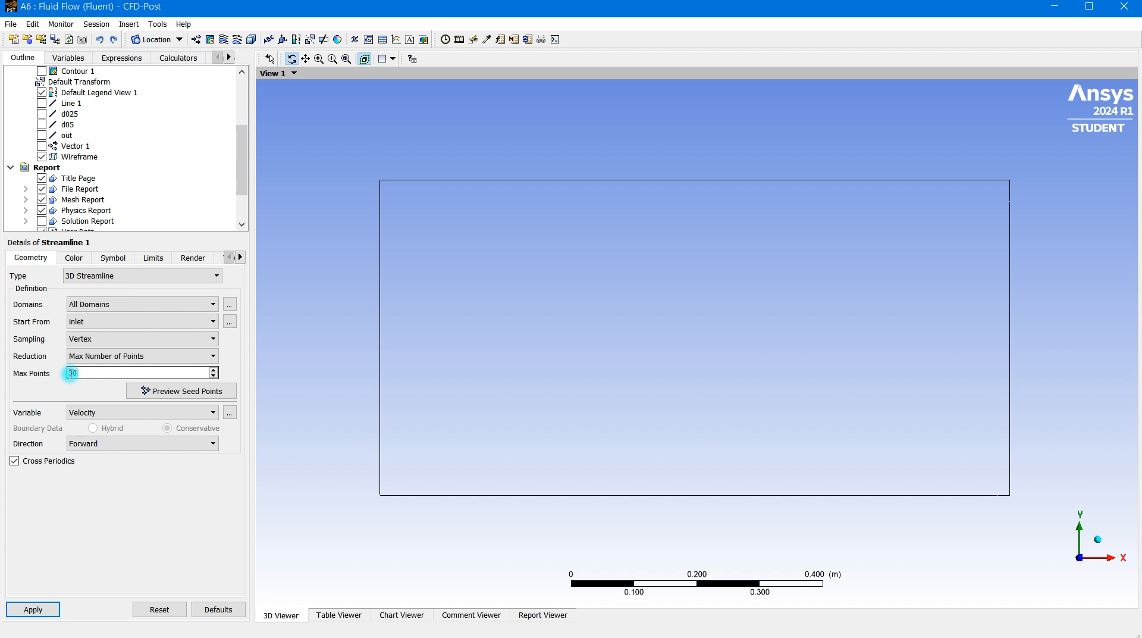
{"action": "type", "text": "30"}
{"action": "left_click", "coordinate": [153, 489]}
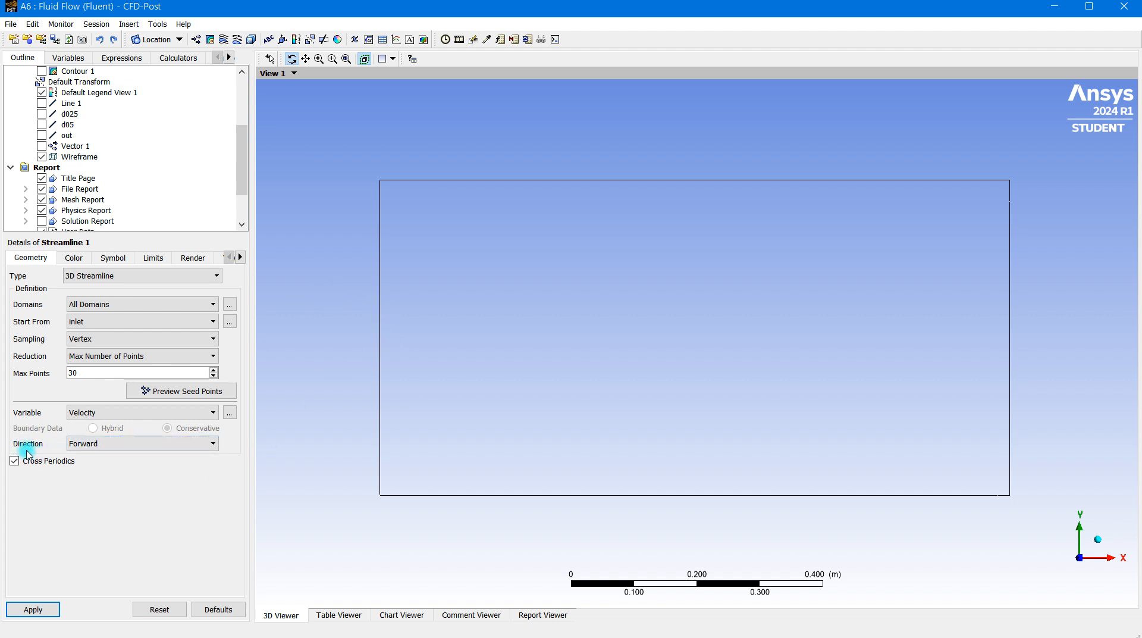
{"action": "left_click", "coordinate": [166, 446]}
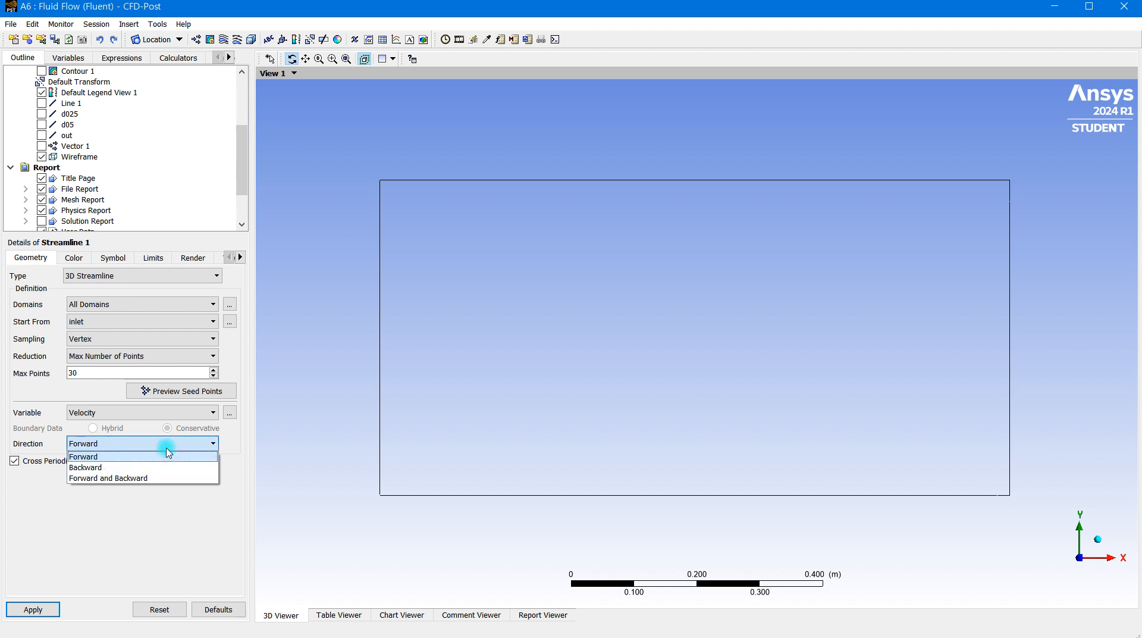
{"action": "left_click", "coordinate": [146, 478]}
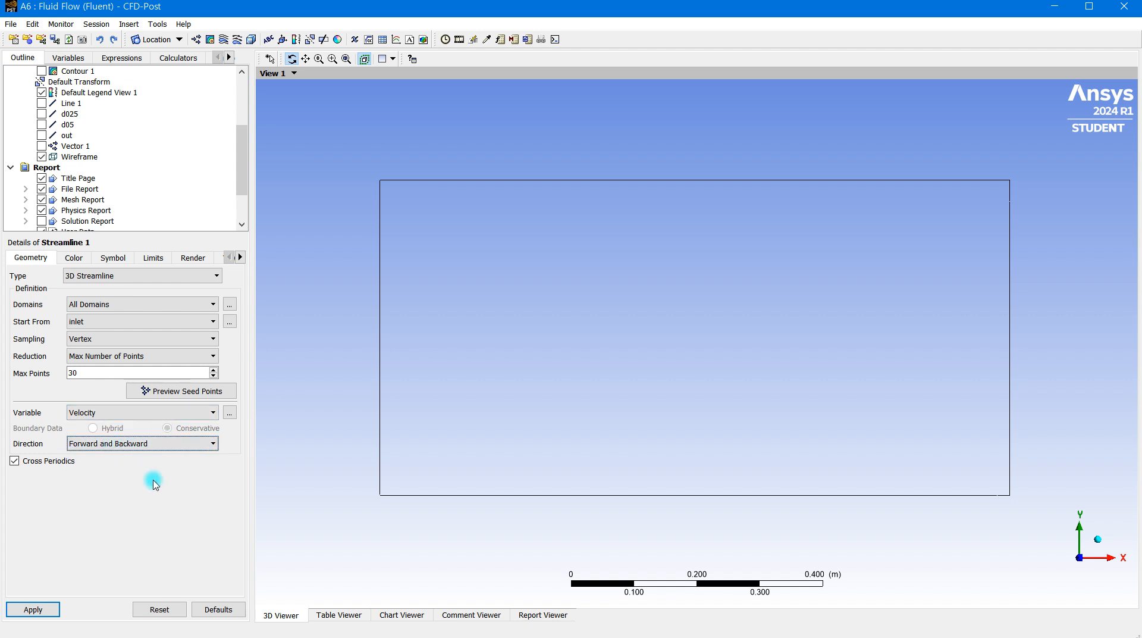
{"action": "left_click", "coordinate": [28, 608]}
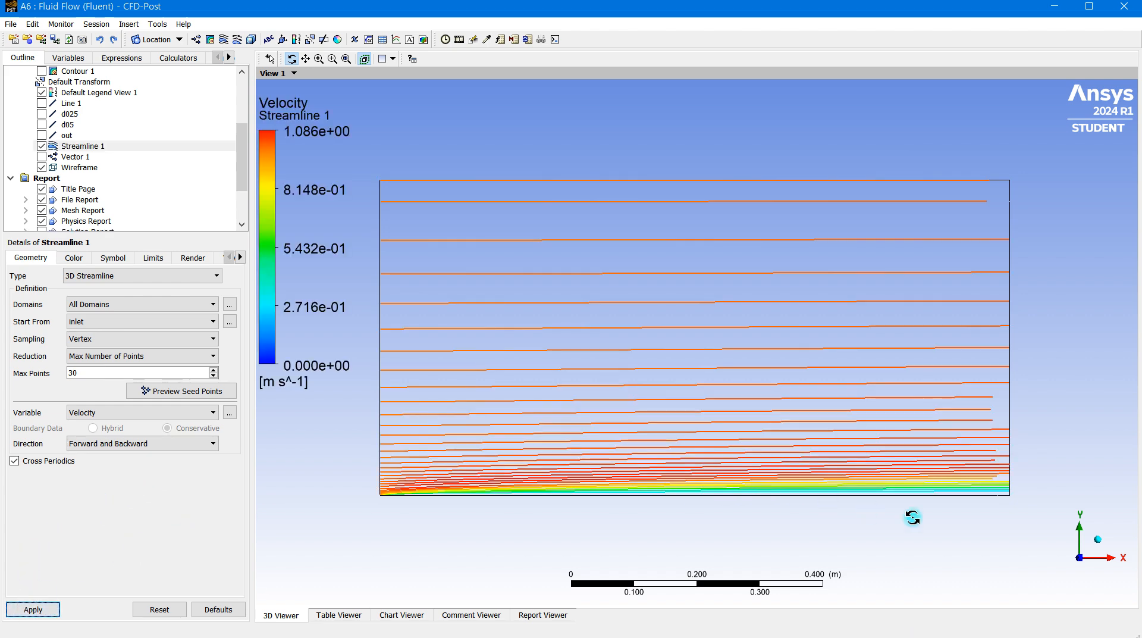
Raise Streamline 1's maximum number of points to 50 and apply the change.
{"action": "scroll", "coordinate": [937, 522], "scroll_direction": "up", "scroll_amount": 2}
{"action": "scroll", "coordinate": [937, 521], "scroll_direction": "up", "scroll_amount": 2}
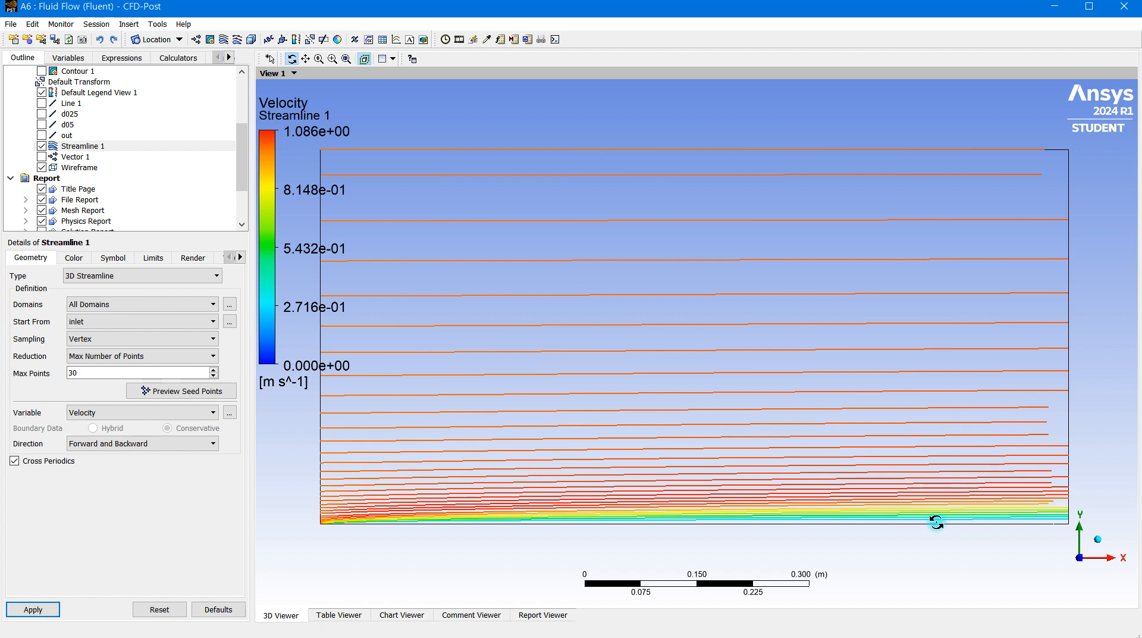
{"action": "scroll", "coordinate": [941, 522], "scroll_direction": "up", "scroll_amount": 1}
{"action": "scroll", "coordinate": [971, 555], "scroll_direction": "down", "scroll_amount": 3}
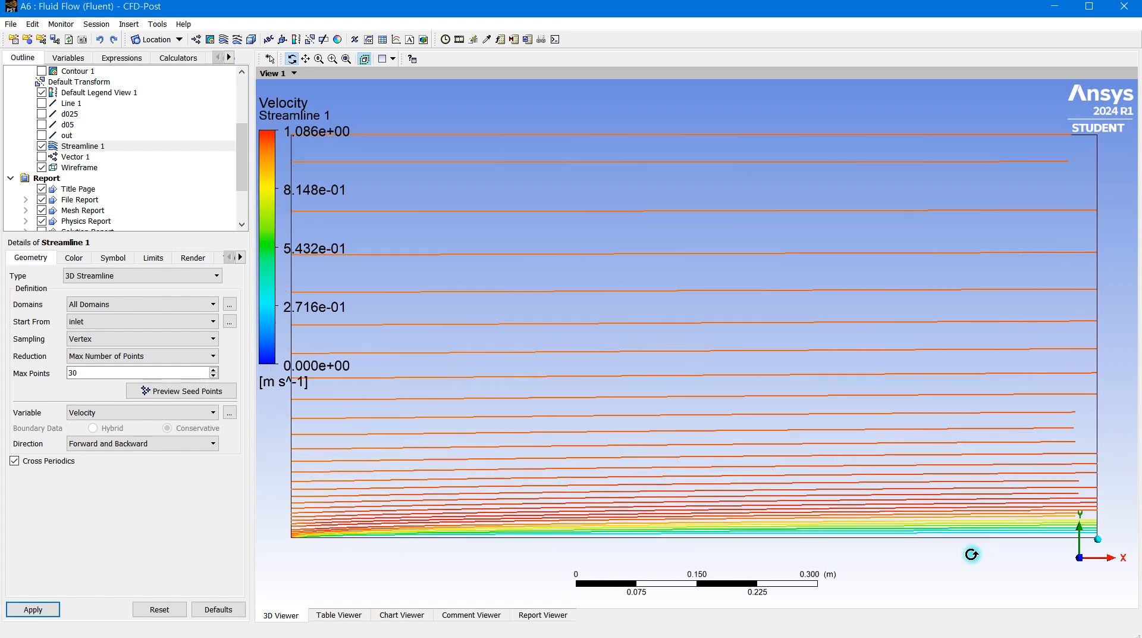
{"action": "left_click_drag", "start_coordinate": [153, 372], "coordinate": [62, 379]}
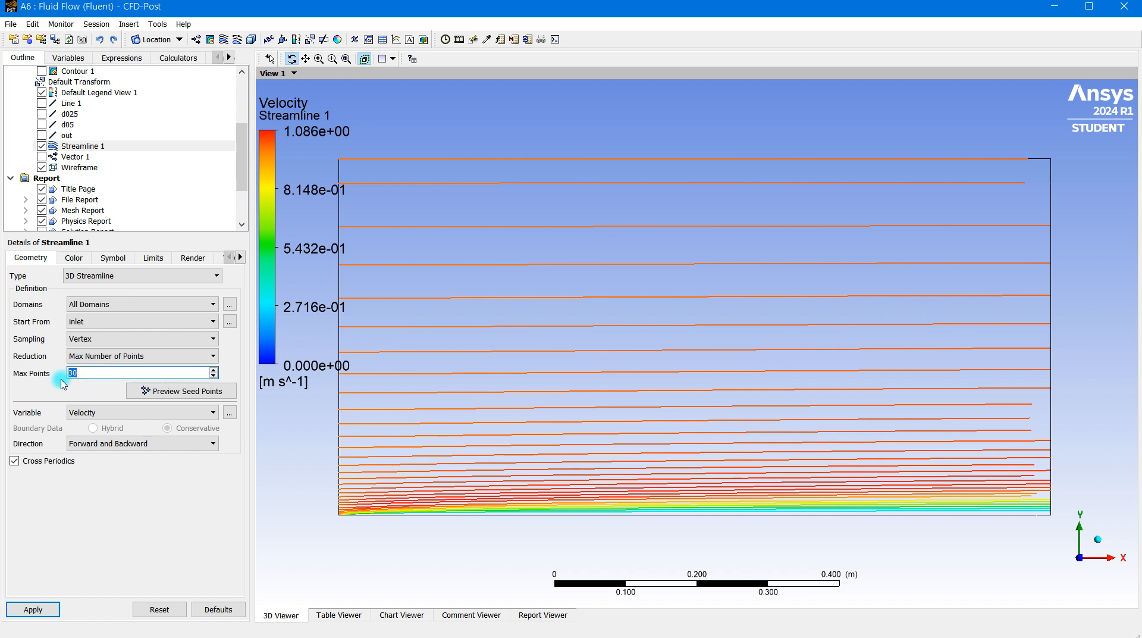
{"action": "left_click", "coordinate": [31, 607]}
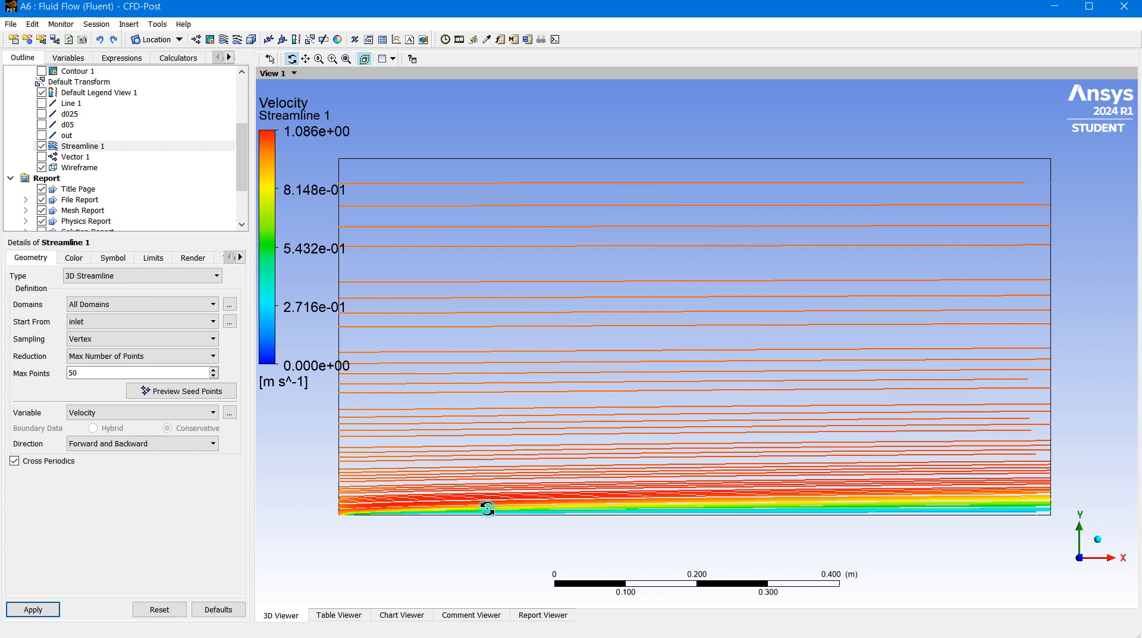
{"action": "scroll", "coordinate": [1036, 531], "scroll_direction": "up", "scroll_amount": 3}
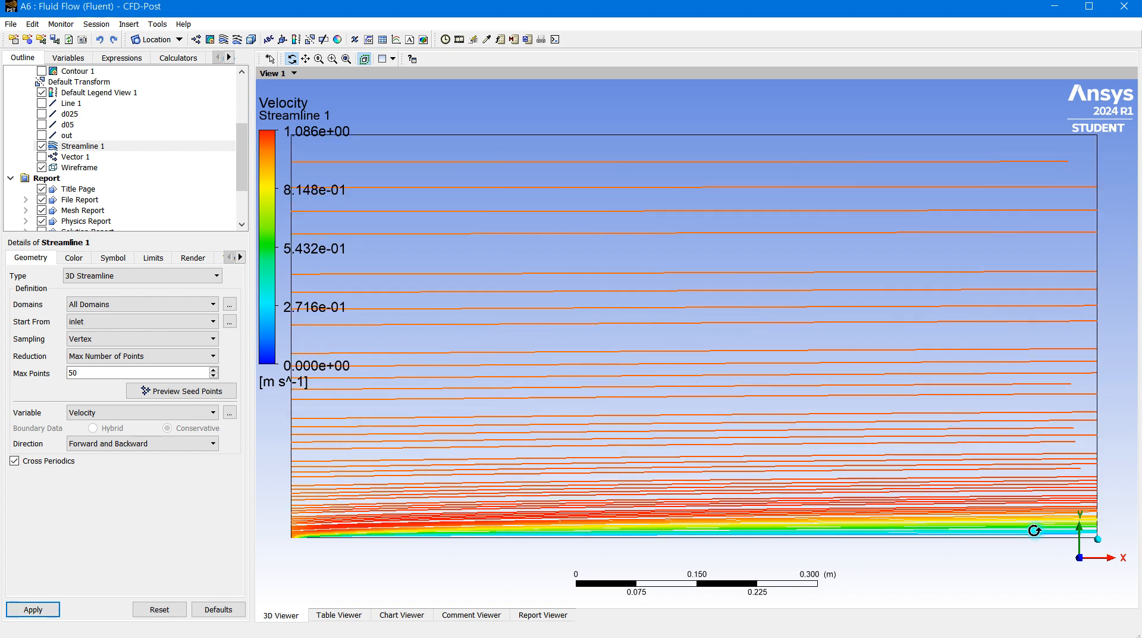
{"action": "scroll", "coordinate": [1035, 531], "scroll_direction": "down", "scroll_amount": 3}
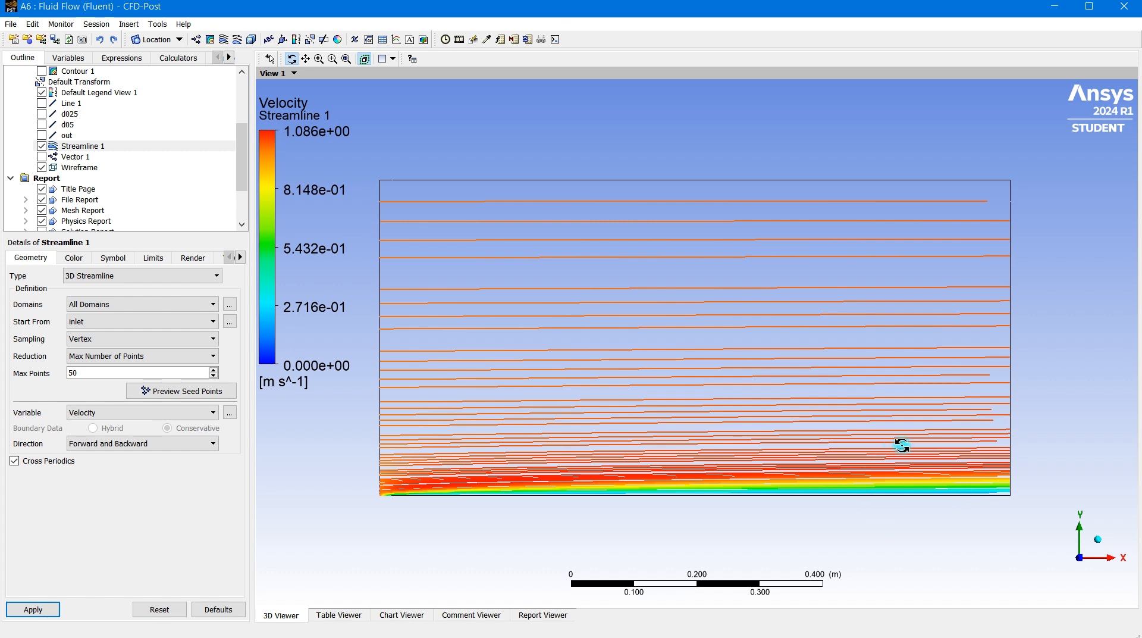
{"action": "scroll", "coordinate": [927, 523], "scroll_direction": "up", "scroll_amount": 3}
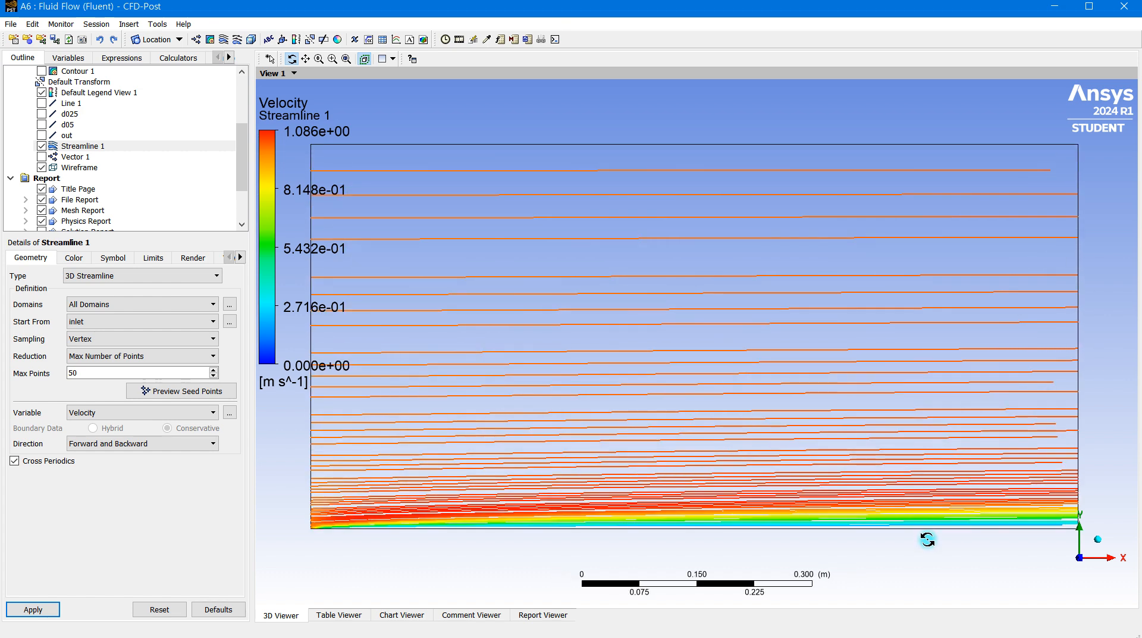
{"action": "scroll", "coordinate": [927, 539], "scroll_direction": "down", "scroll_amount": 3}
{"action": "double_click", "coordinate": [71, 373]}
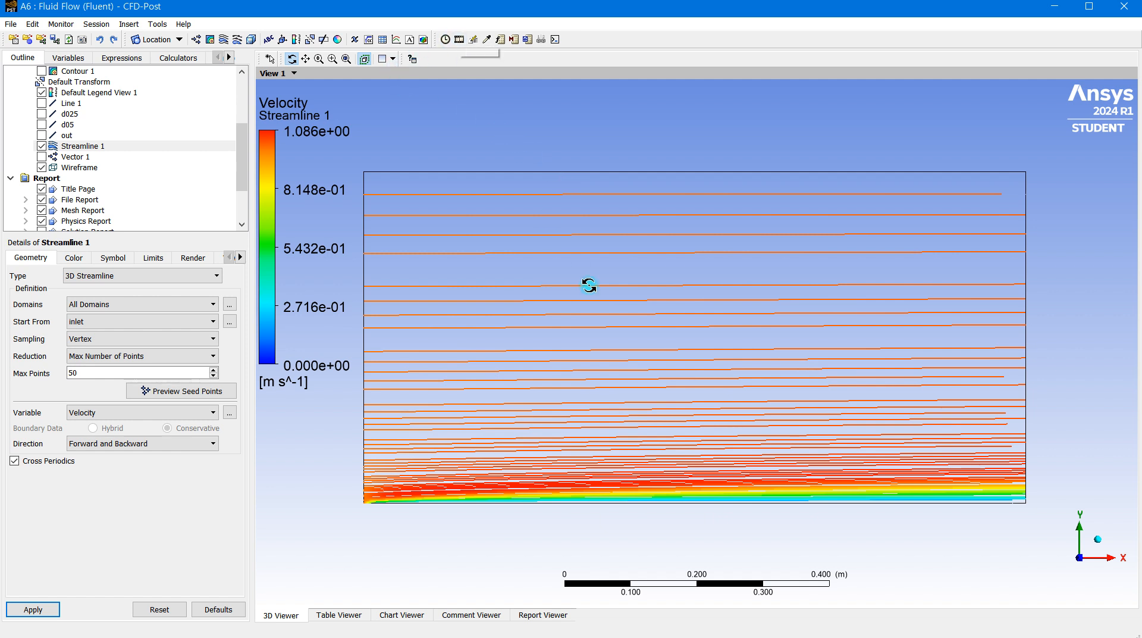
Set up a sweep animation of Streamline 1 with a slightly slower speed, keeping the dialog clear of the flow domain.
{"action": "left_click", "coordinate": [462, 39]}
{"action": "left_click_drag", "start_coordinate": [136, 106], "coordinate": [426, 87]}
{"action": "left_click", "coordinate": [407, 148]}
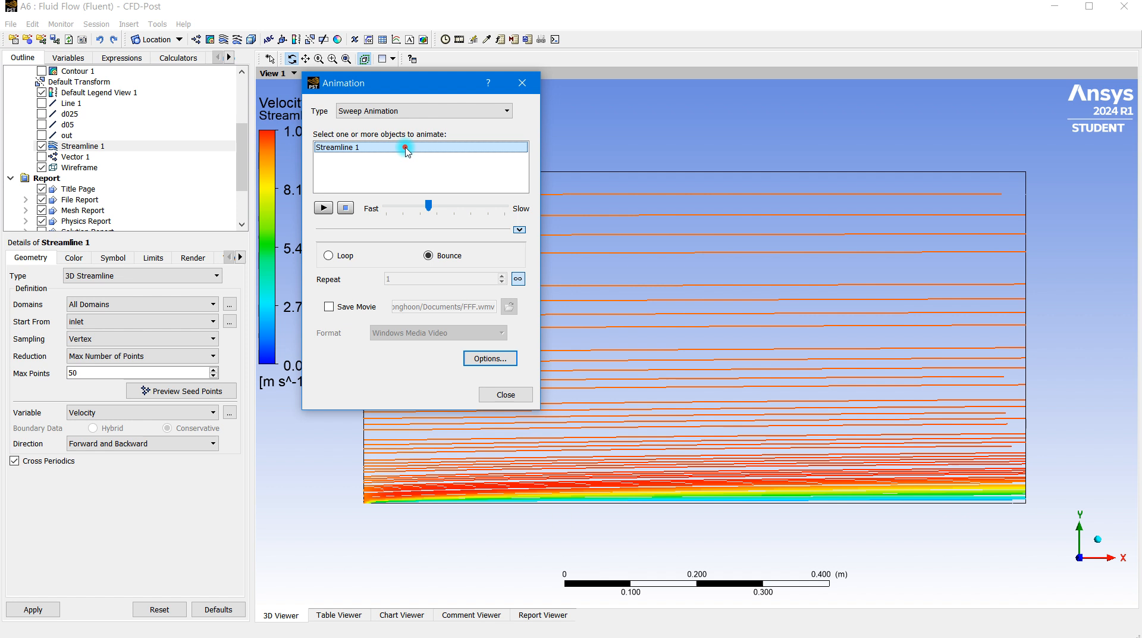
{"action": "left_click", "coordinate": [428, 206]}
{"action": "left_click_drag", "start_coordinate": [429, 208], "coordinate": [438, 206]}
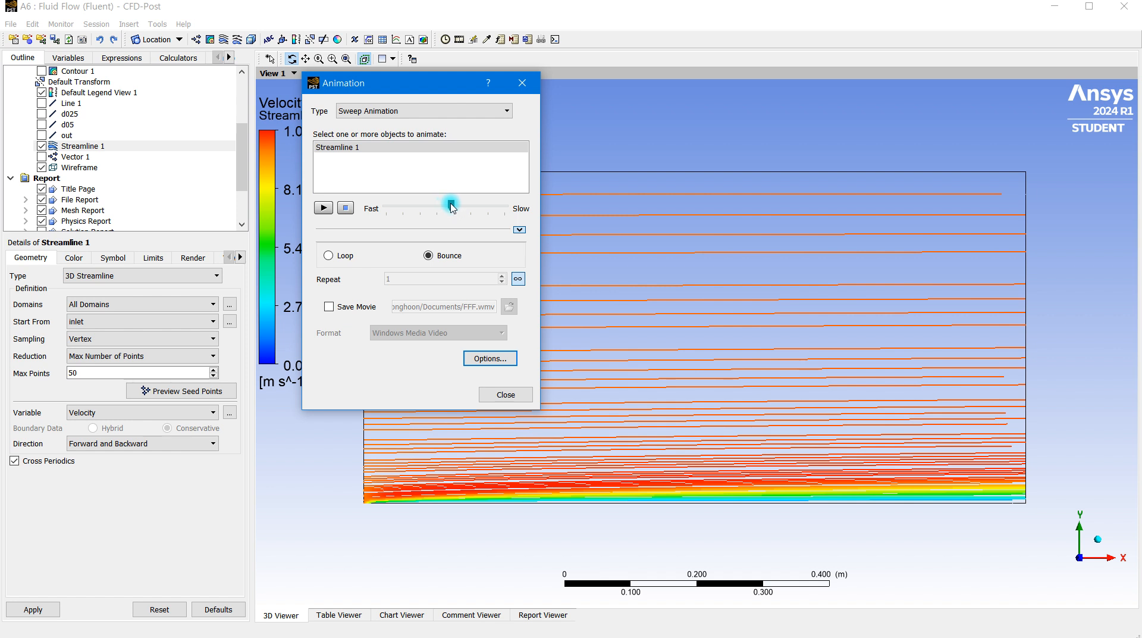
{"action": "left_click_drag", "start_coordinate": [401, 83], "coordinate": [121, 63]}
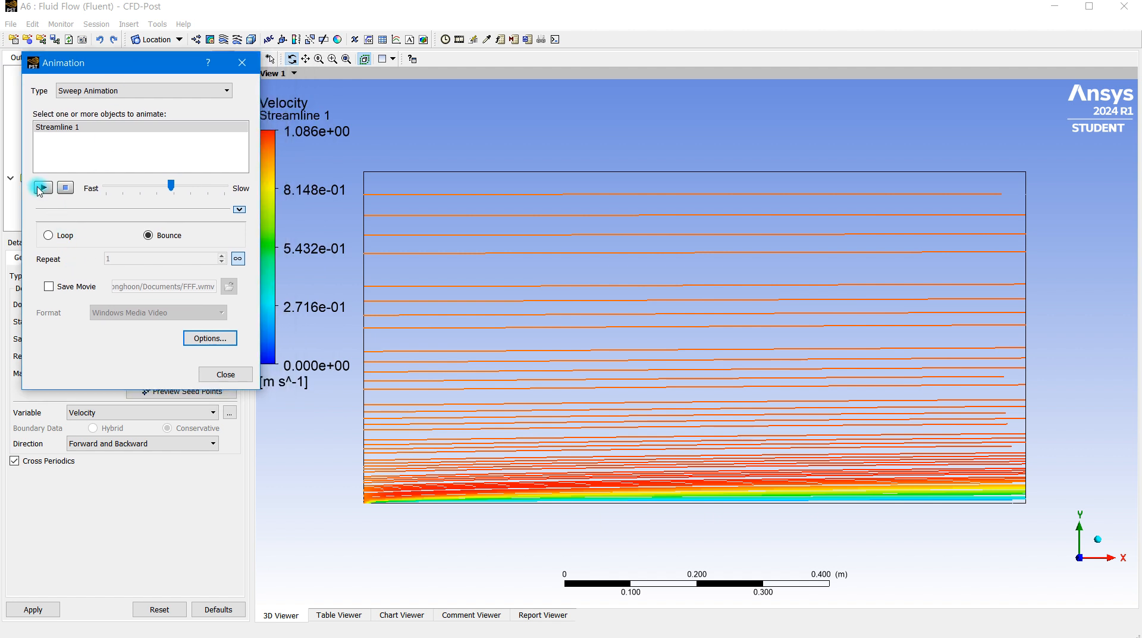
Play and stop the Streamline 1 sweep animation, and slow its playback speed further.
{"action": "left_click", "coordinate": [42, 188]}
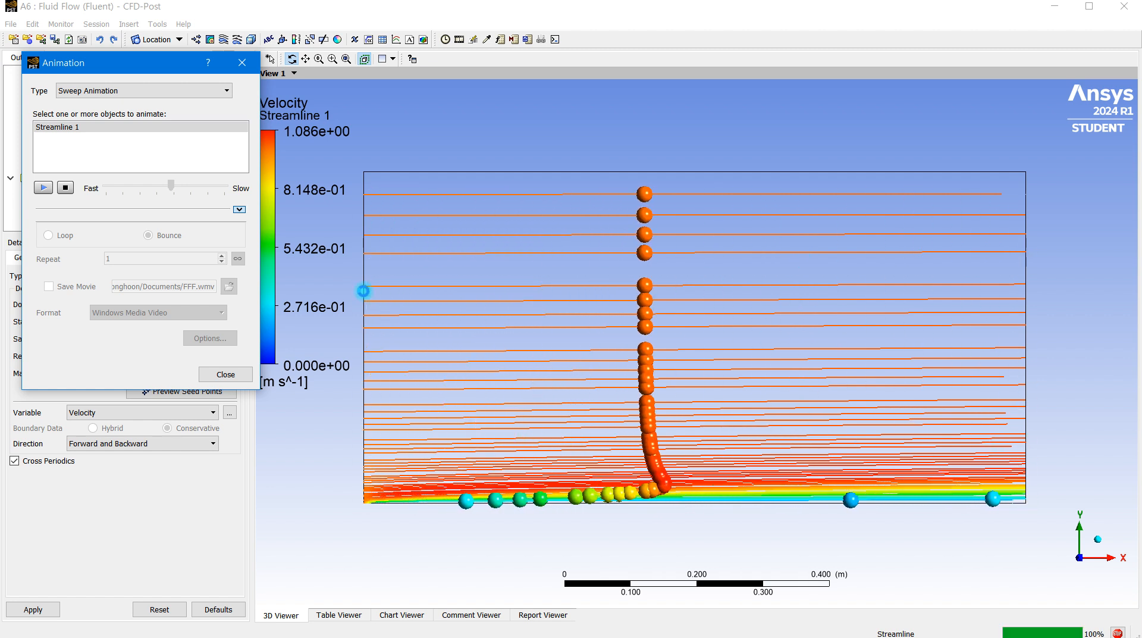
{"action": "left_click", "coordinate": [43, 187]}
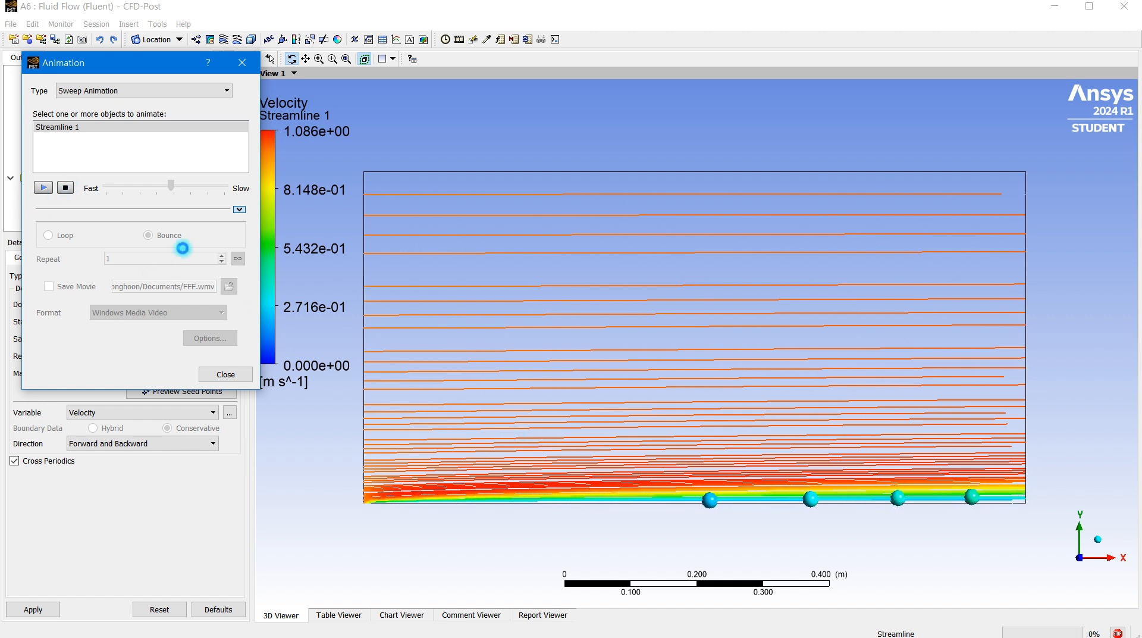
{"action": "left_click", "coordinate": [135, 204]}
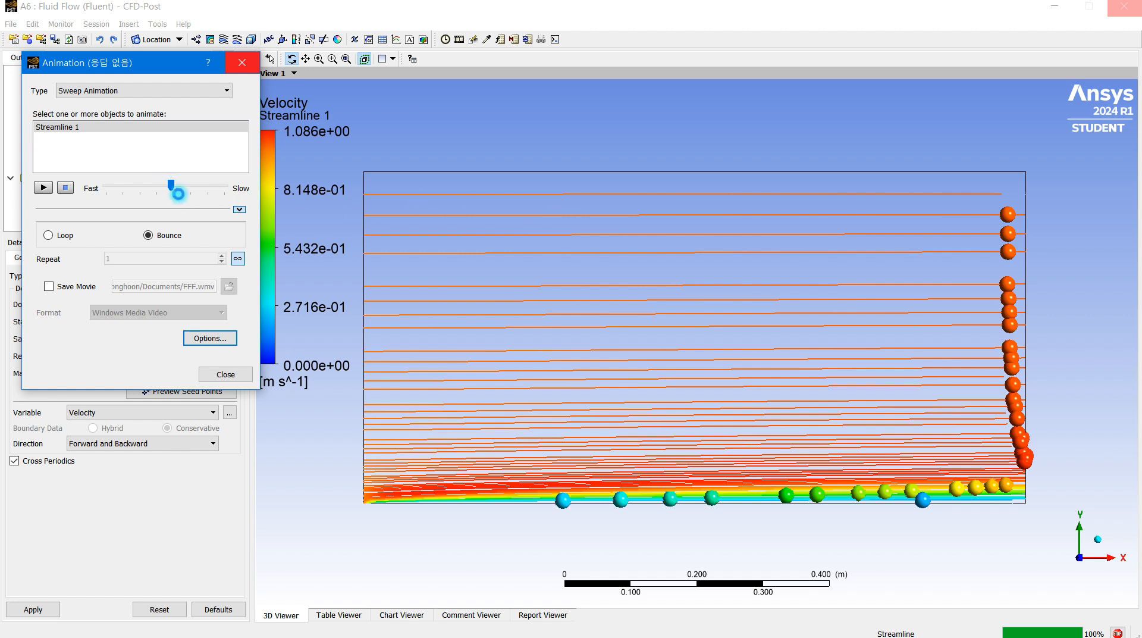
{"action": "left_click", "coordinate": [181, 189]}
{"action": "left_click", "coordinate": [465, 42]}
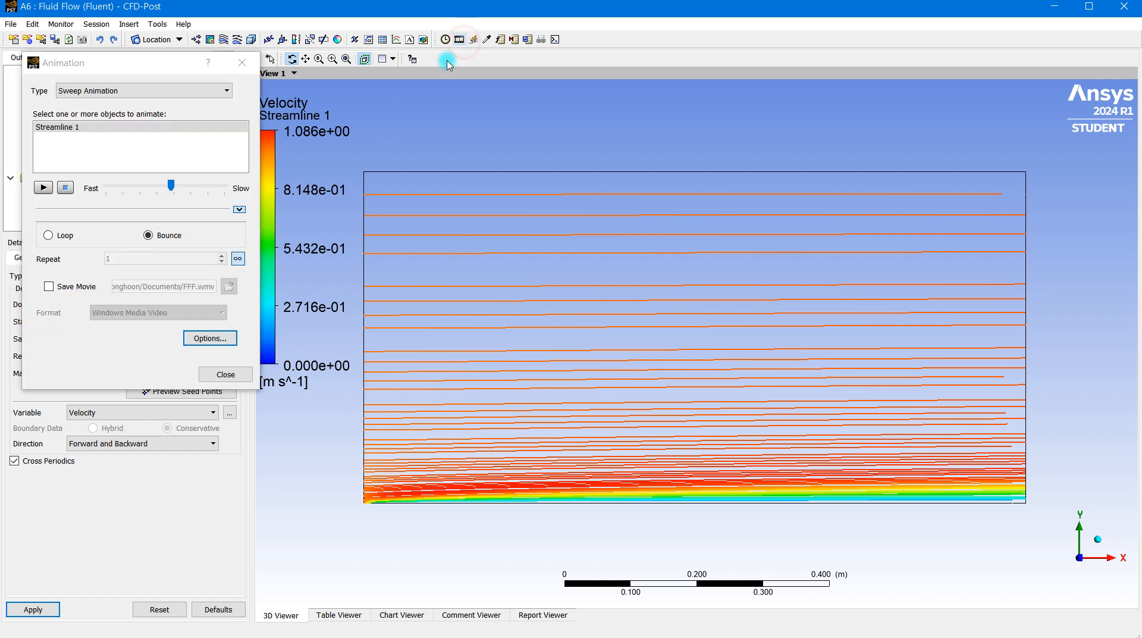
{"action": "left_click_drag", "start_coordinate": [171, 182], "coordinate": [186, 186]}
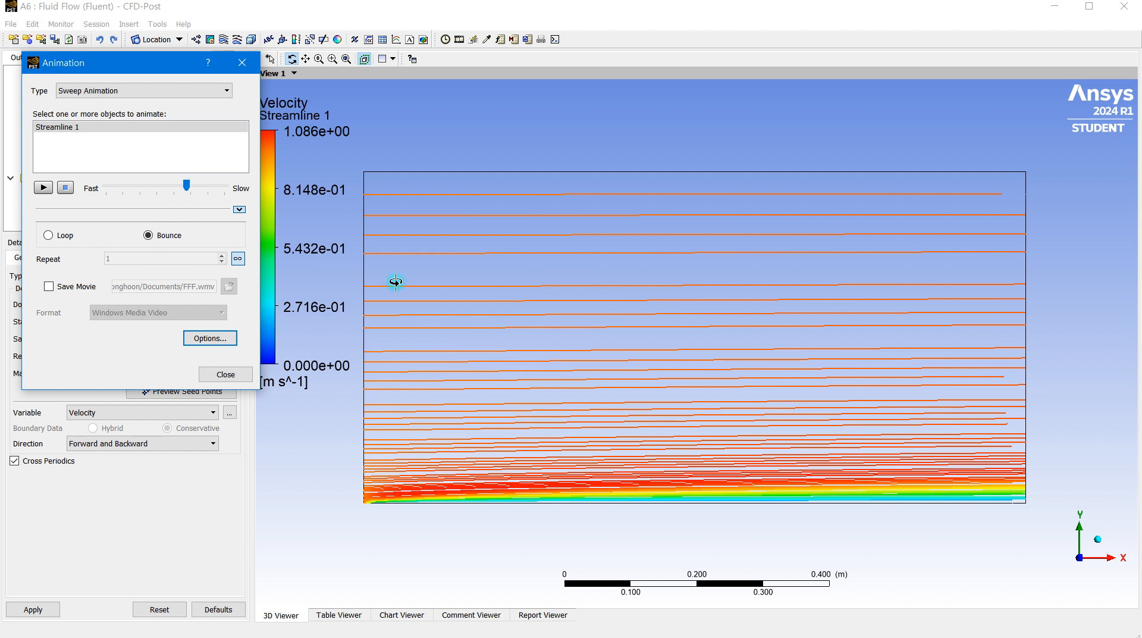
{"action": "left_click", "coordinate": [220, 338]}
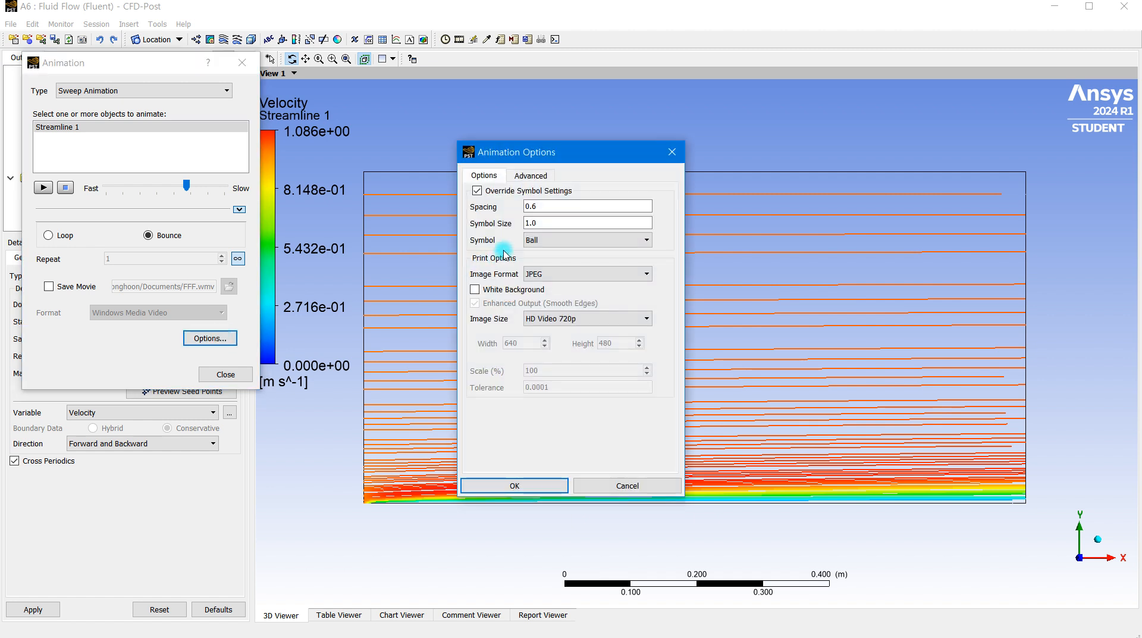
{"action": "left_click", "coordinate": [535, 223]}
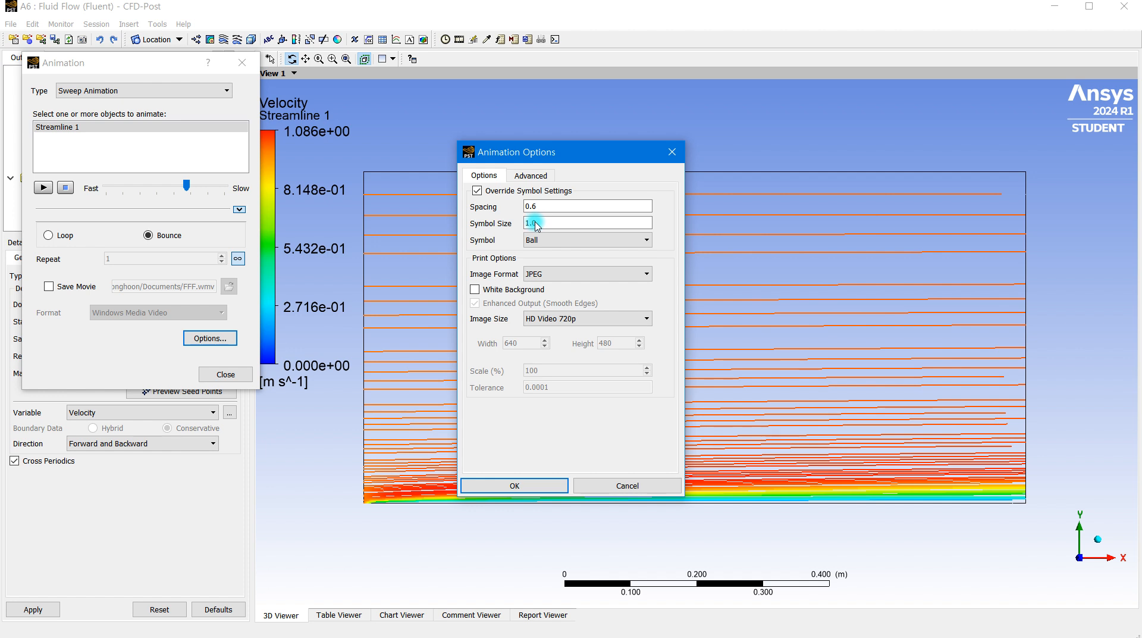
{"action": "left_click_drag", "start_coordinate": [574, 158], "coordinate": [318, 77]}
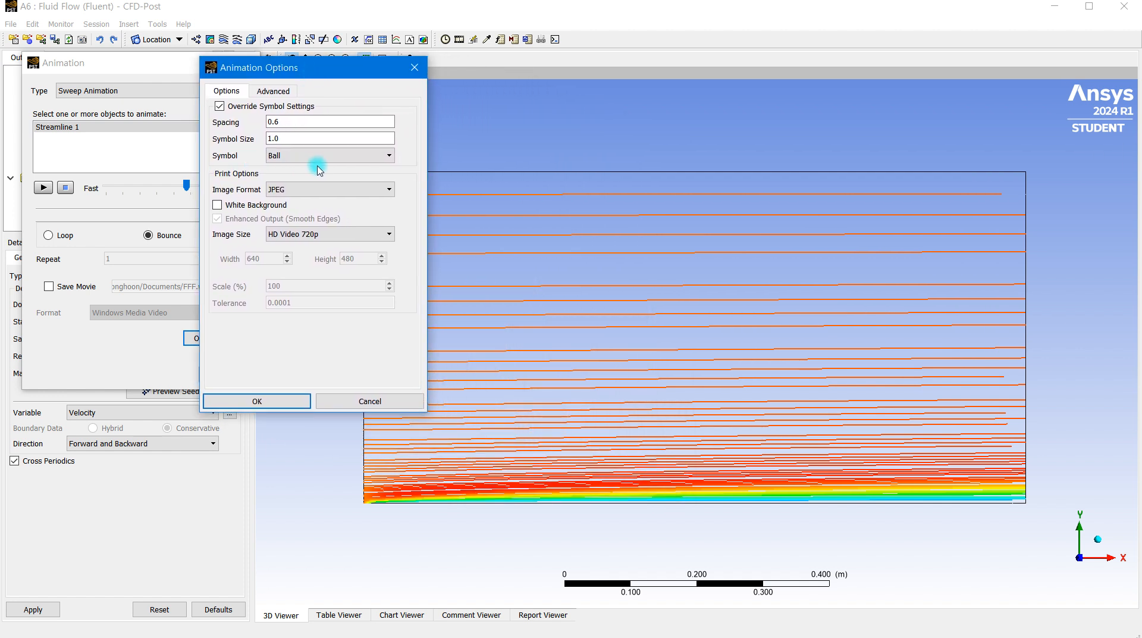
{"action": "left_click", "coordinate": [329, 157]}
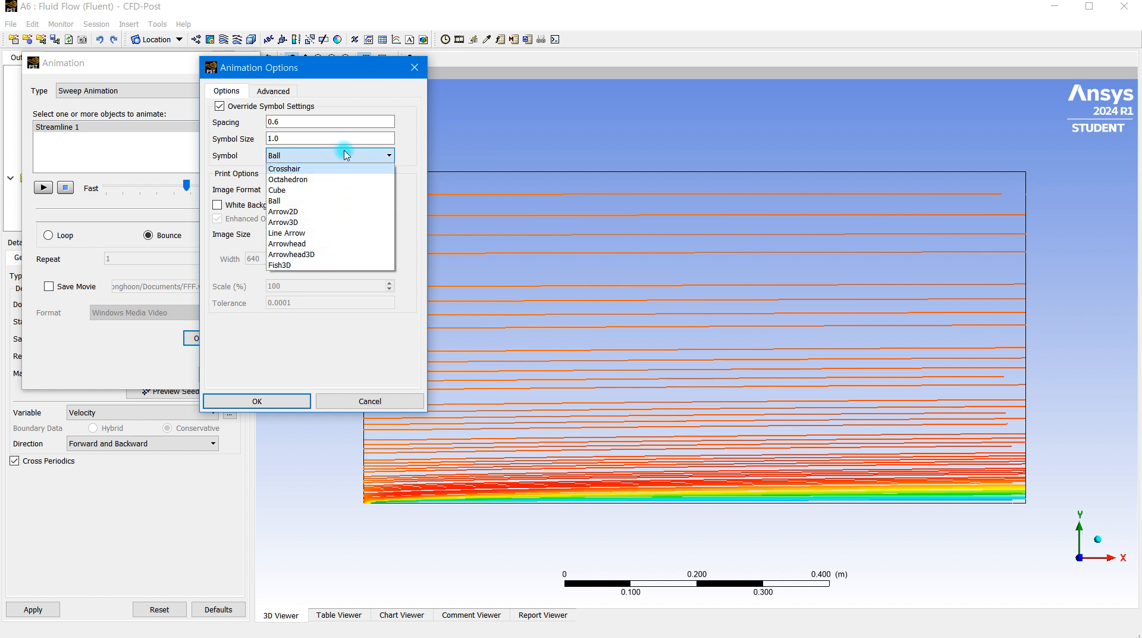
{"action": "left_click", "coordinate": [321, 203]}
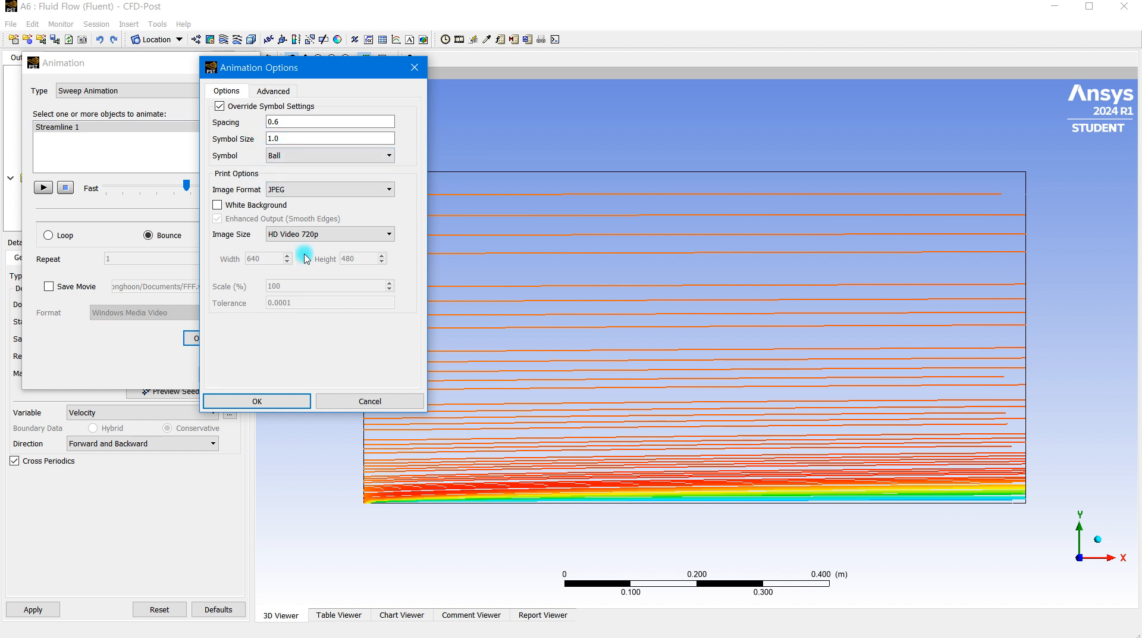
{"action": "left_click", "coordinate": [370, 400]}
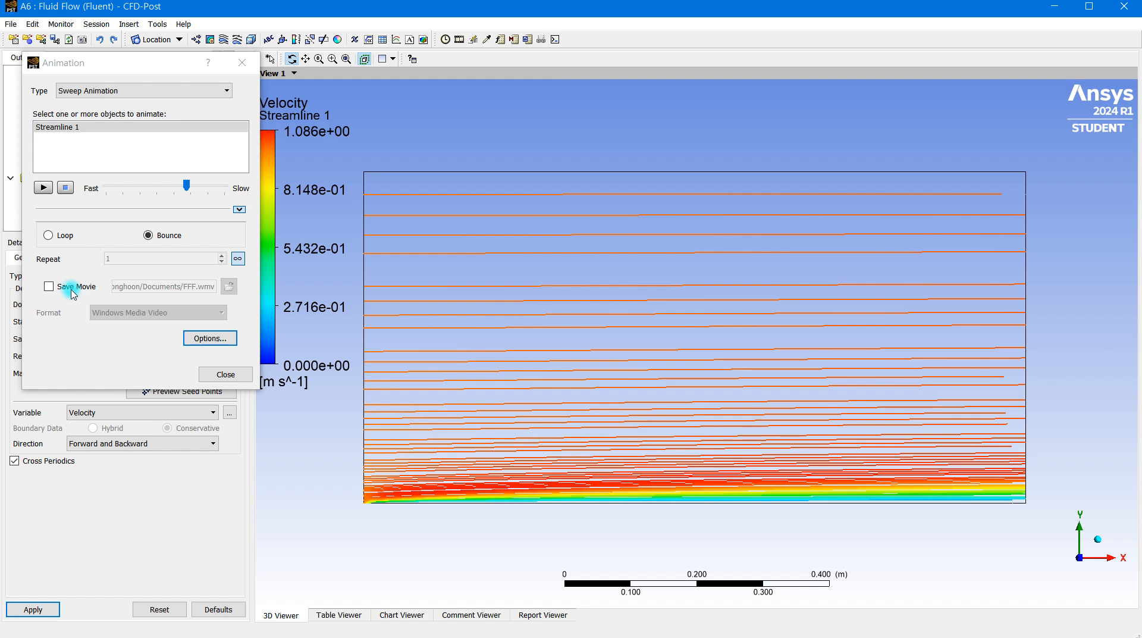
Replay the Streamline 1 sweep animation at the reduced speed.
{"action": "left_click", "coordinate": [44, 188]}
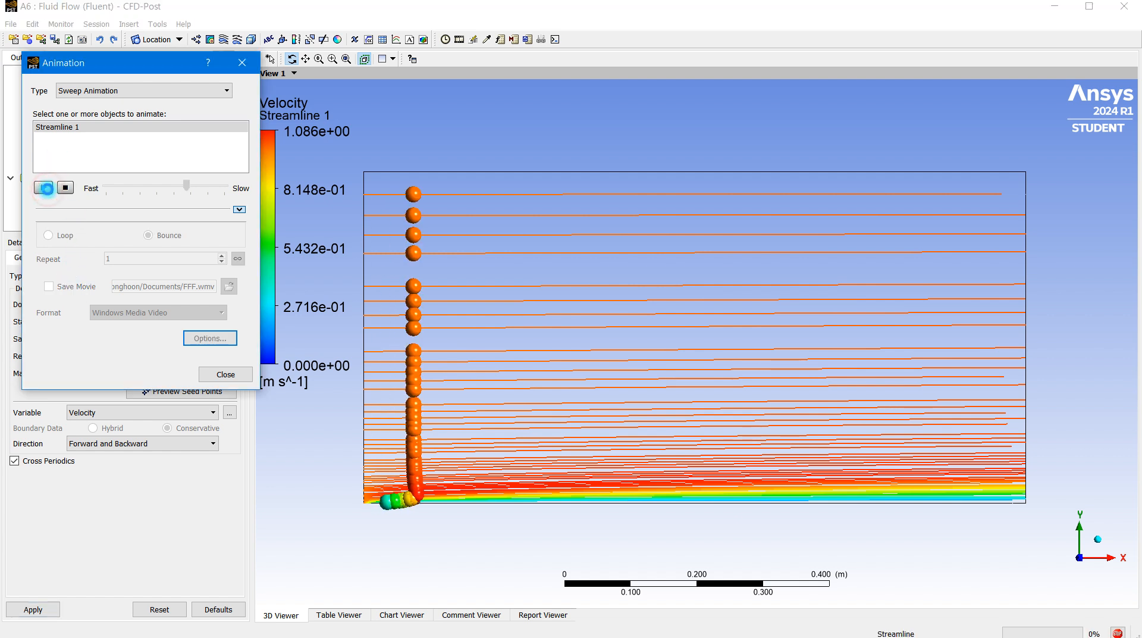